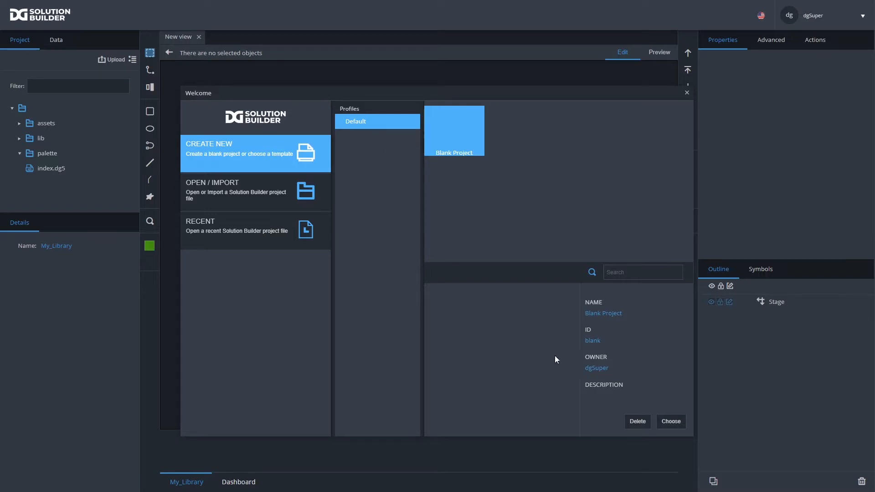
Create a new project from the Blank Project template and name it My Project
click(671, 421)
text(My Project)
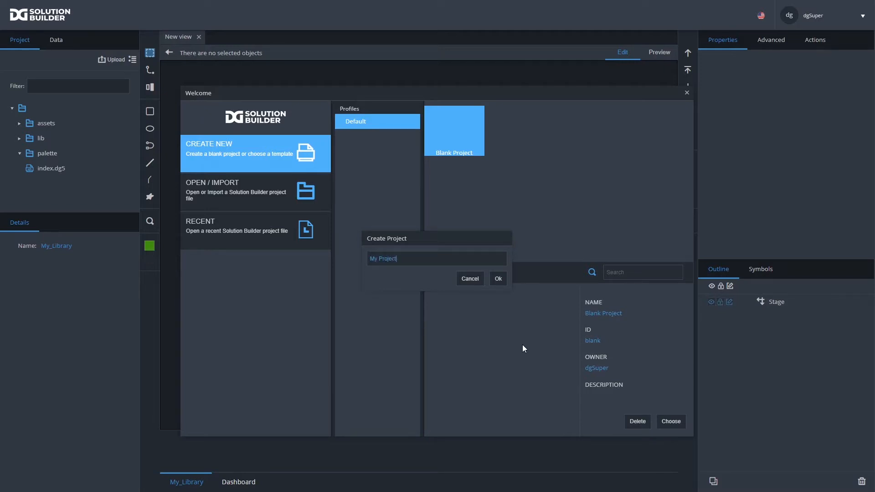
click(501, 281)
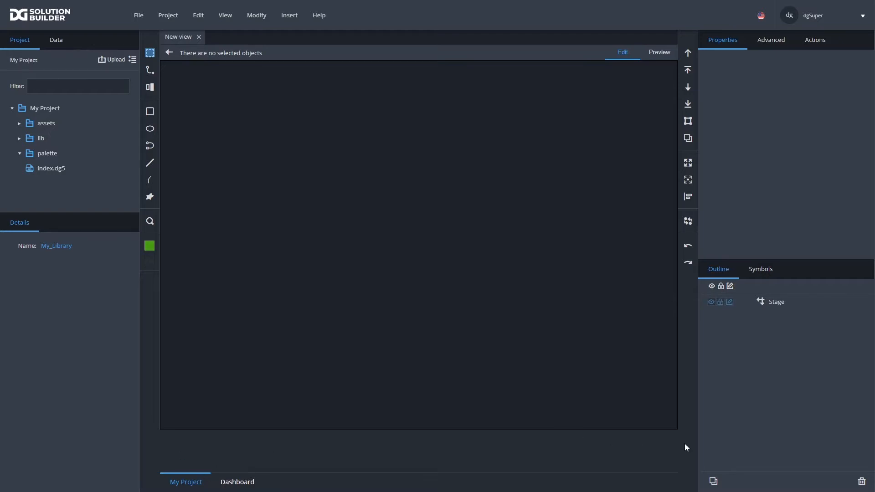
Look at the widgets offered in the Dashboard palette and return to the My Project palette
click(237, 483)
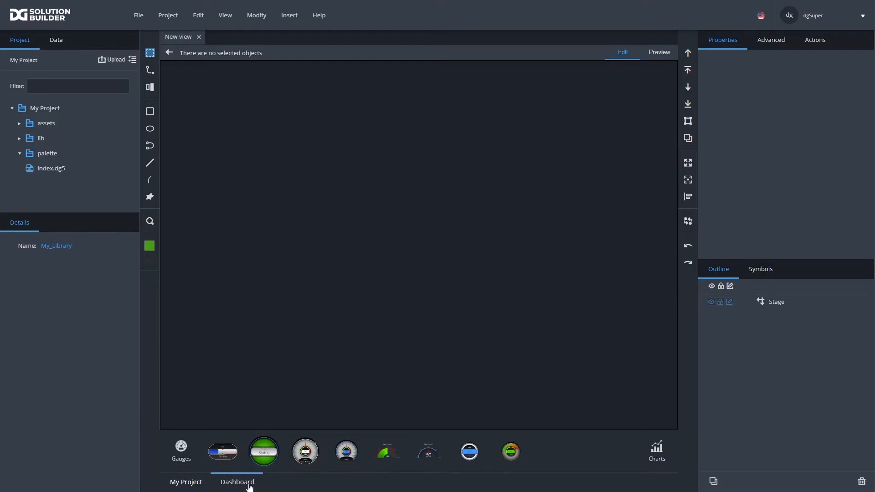
click(187, 484)
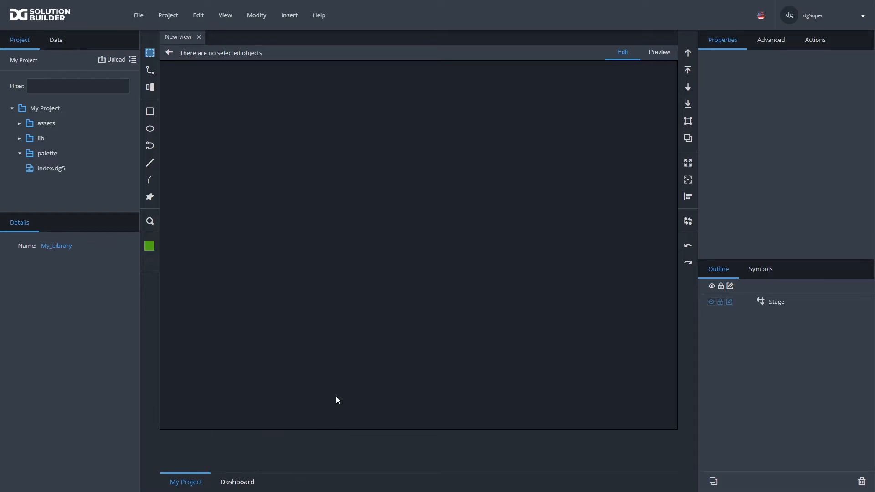
Insert a Group component on the Stage in the upper part of the canvas
click(781, 305)
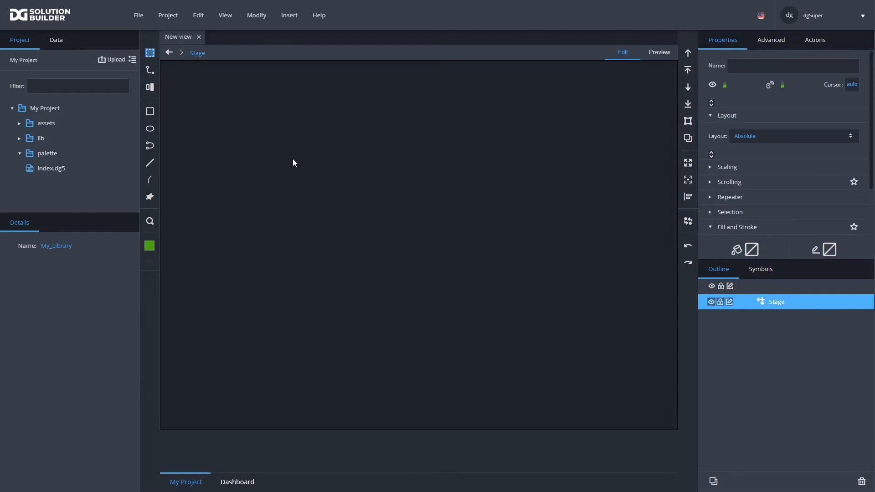
right_click(223, 136)
mouse_move(252, 145)
mouse_move(392, 145)
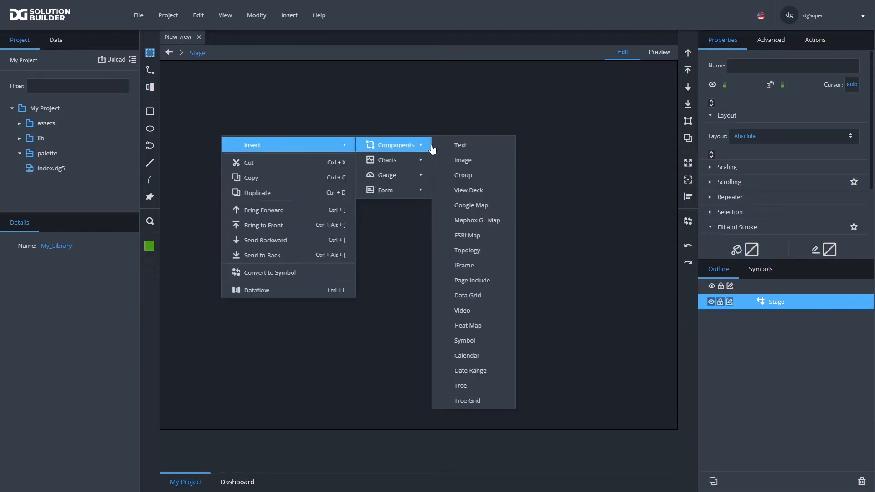
click(461, 176)
drag(322, 210, 291, 201)
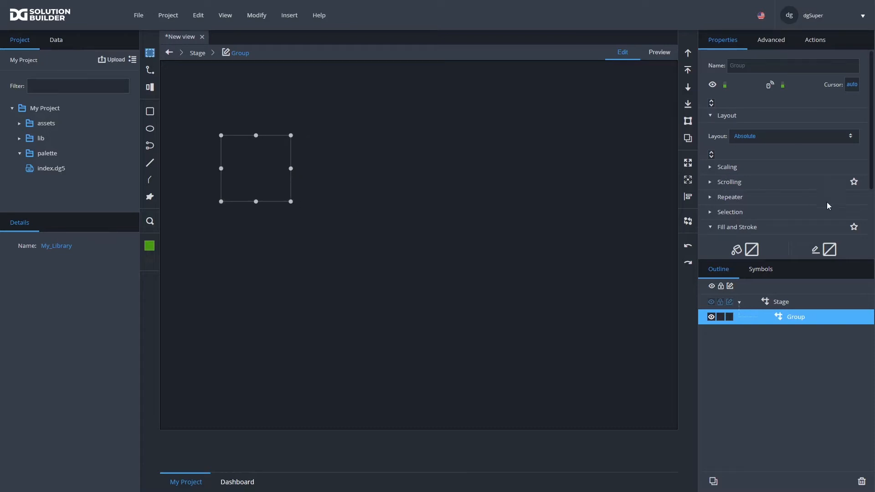
Give the group a green border with a Solid stroke and a width of 2
scroll(829, 205, down, 3)
click(830, 147)
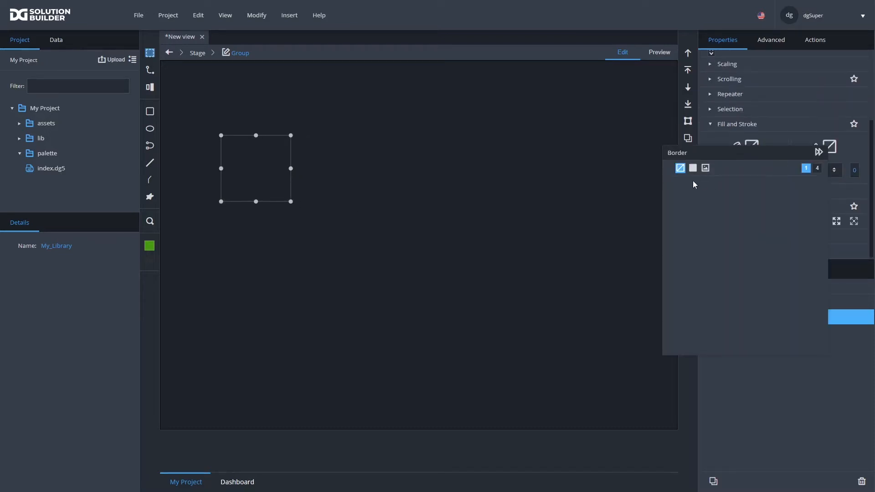
click(693, 168)
click(721, 213)
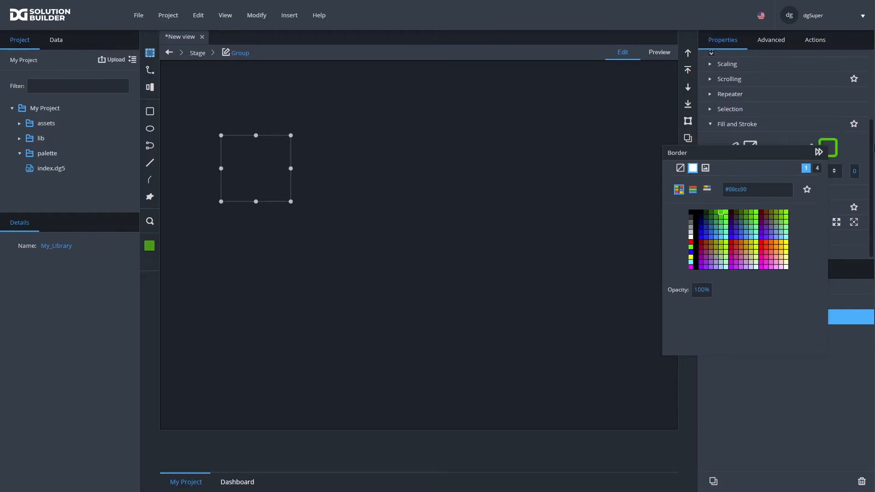
click(852, 171)
text(2)
click(806, 173)
click(806, 174)
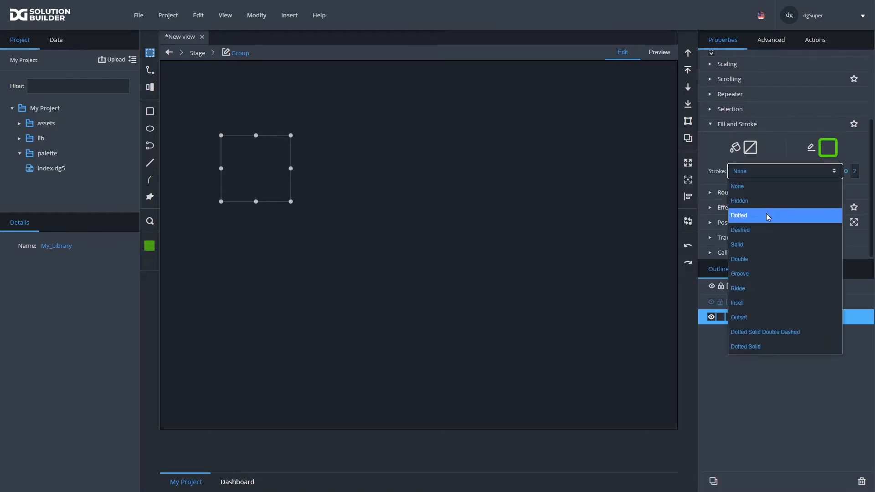
click(742, 246)
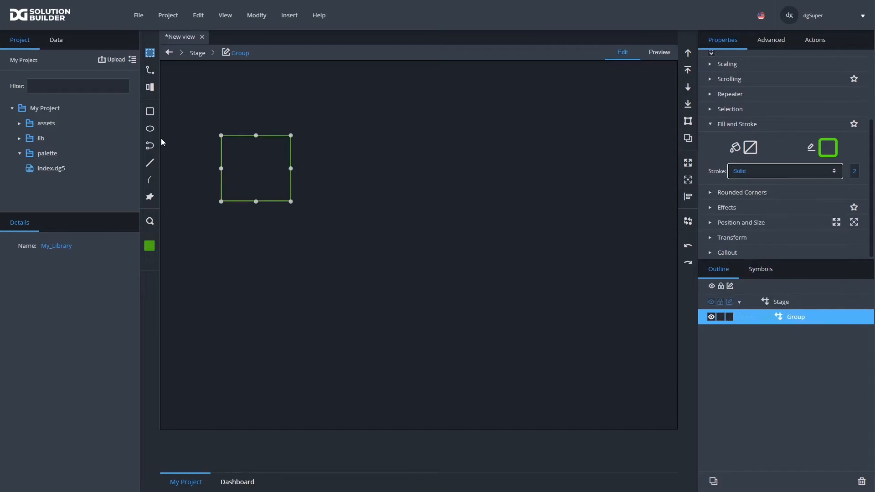
Draw a smaller rectangle inside the group's border
click(151, 112)
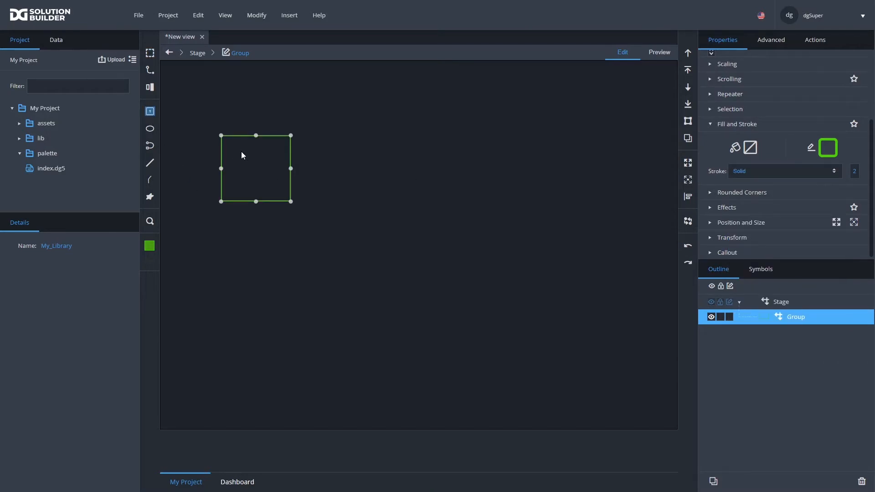
drag(244, 159, 280, 187)
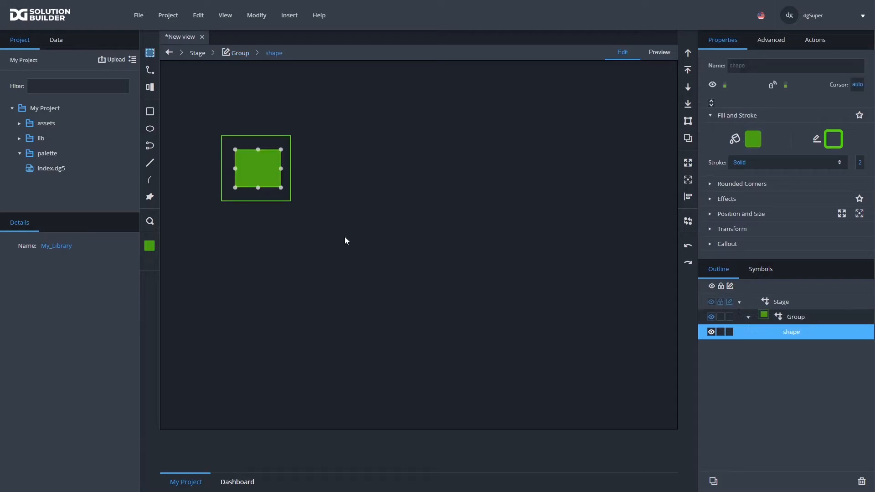
Convert the group to a symbol named my_square and move it near the canvas's upper-left corner
right_click(795, 319)
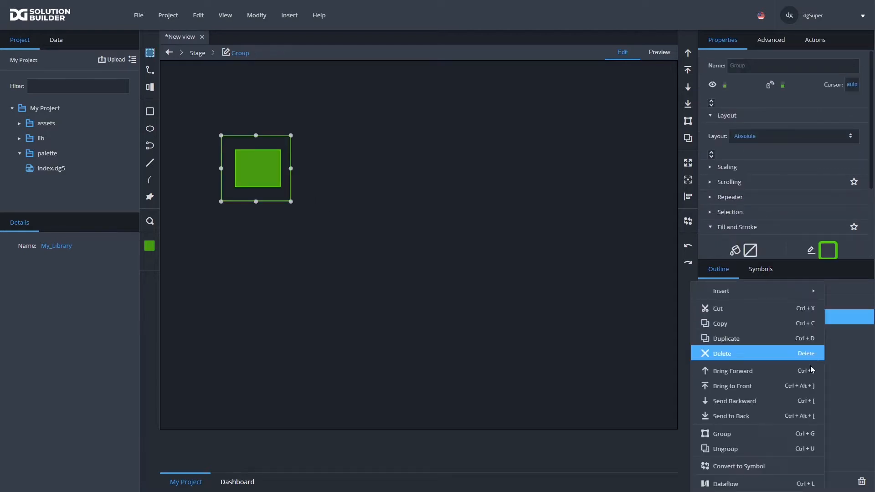
click(739, 466)
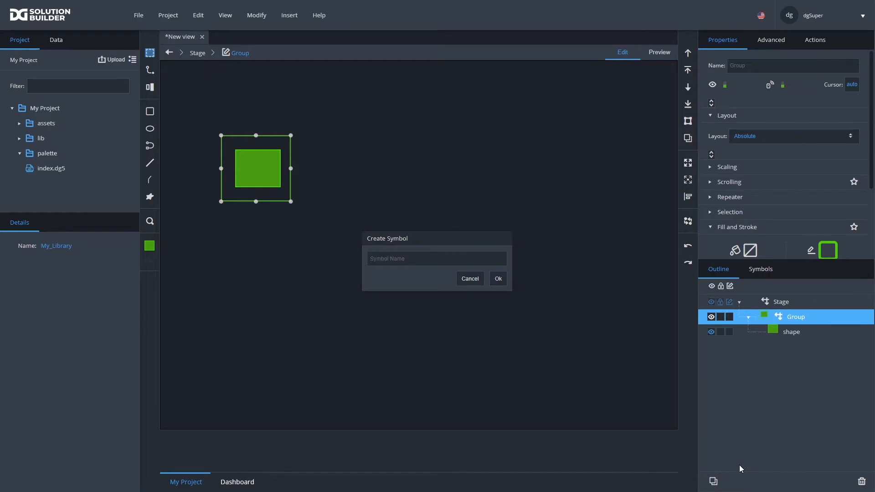
text(my_square)
click(498, 279)
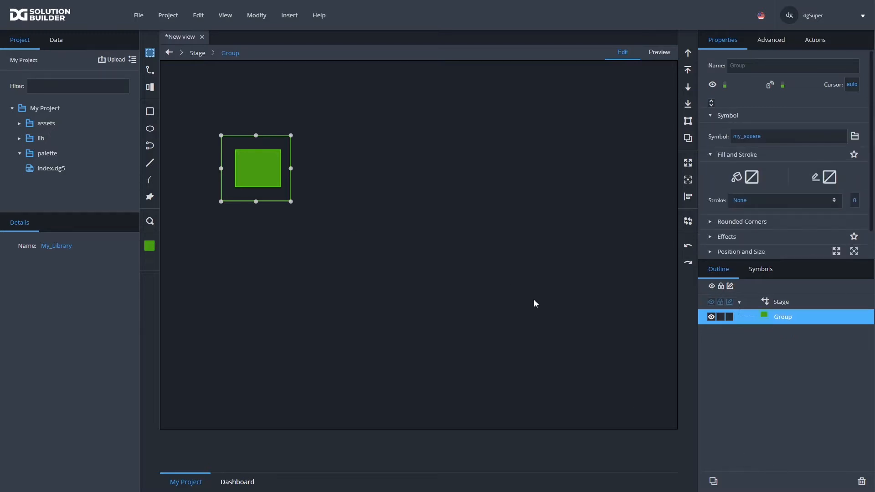
drag(242, 157, 202, 107)
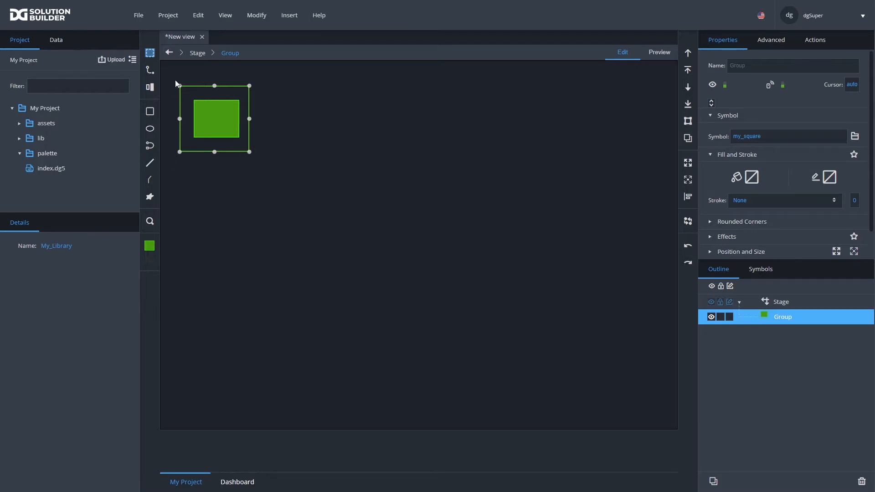
Save the view in the palette folder as my widgets.dg5
click(139, 19)
mouse_move(138, 20)
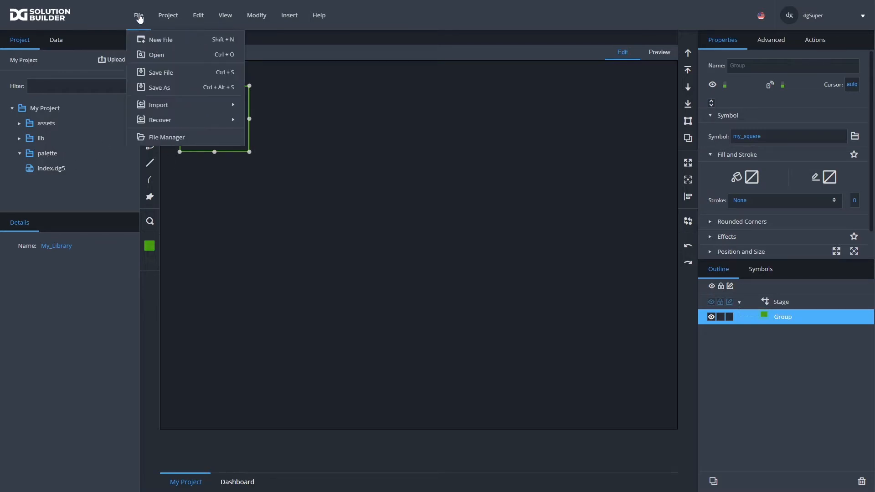
click(139, 87)
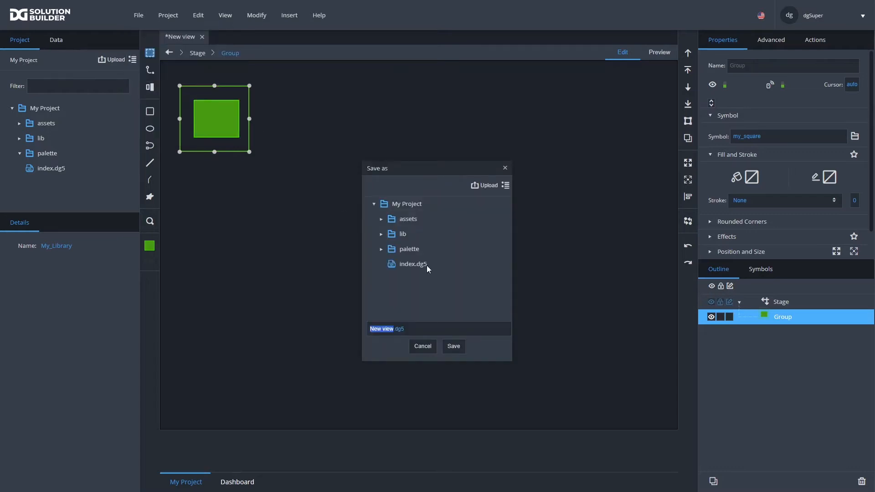
click(406, 250)
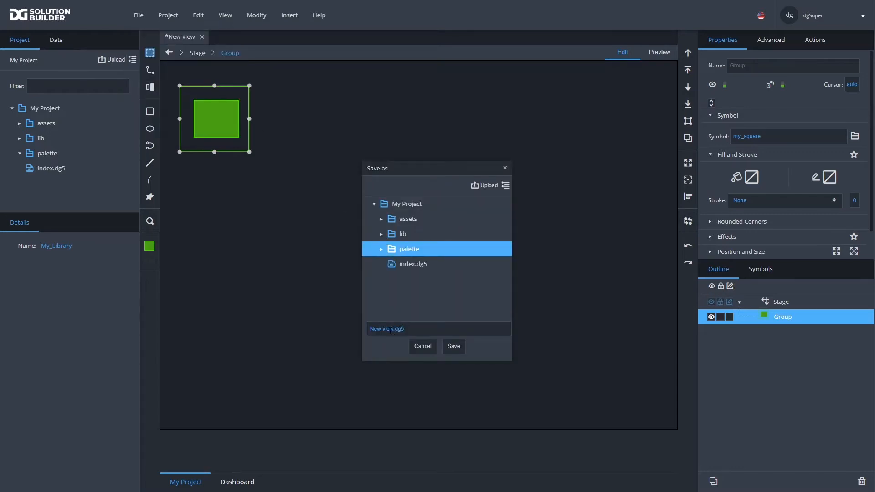
drag(393, 329, 361, 329)
text(my widgets)
click(460, 347)
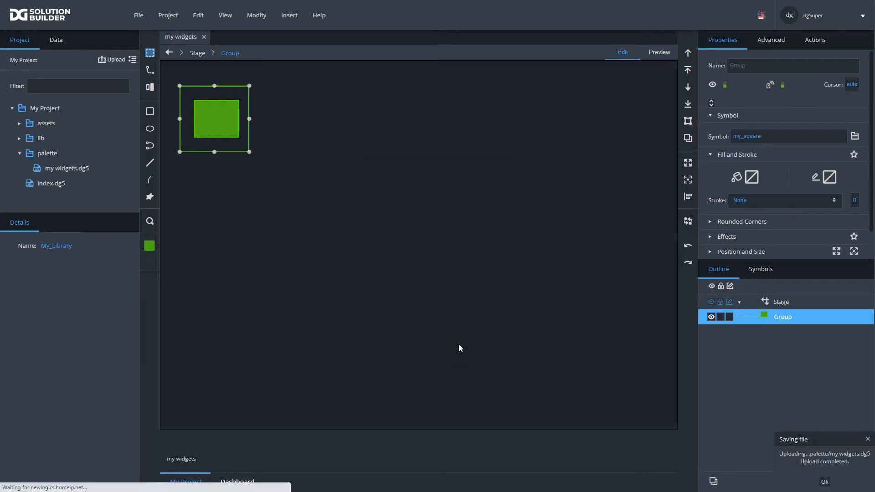
Examine my widgets.dg5 in the palette folder, its thumbnail in the project palette and the file's symbol list
click(57, 172)
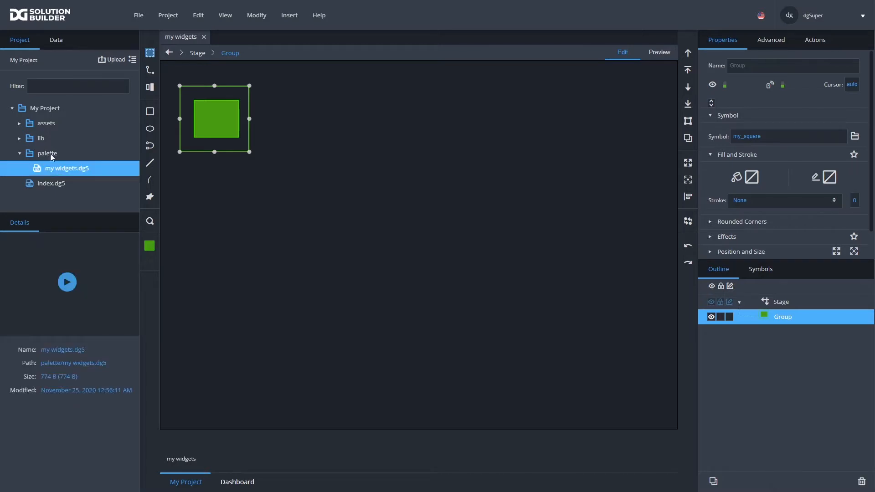
click(50, 154)
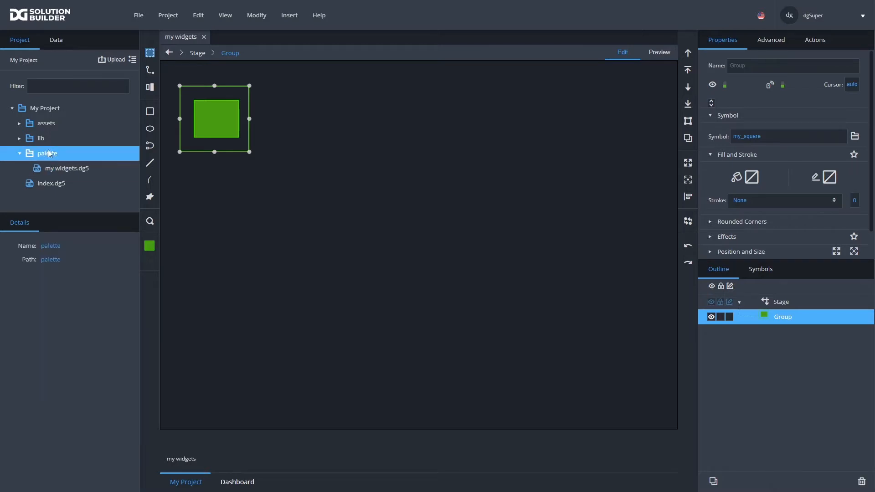
click(184, 450)
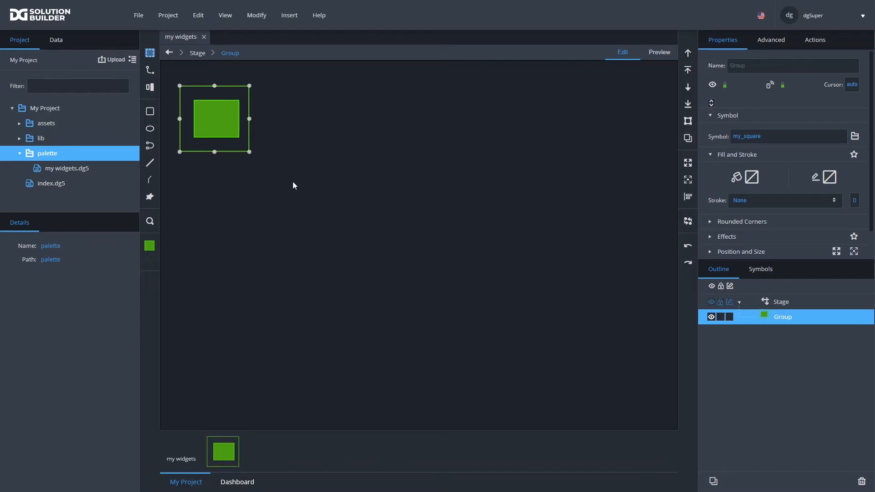
click(762, 270)
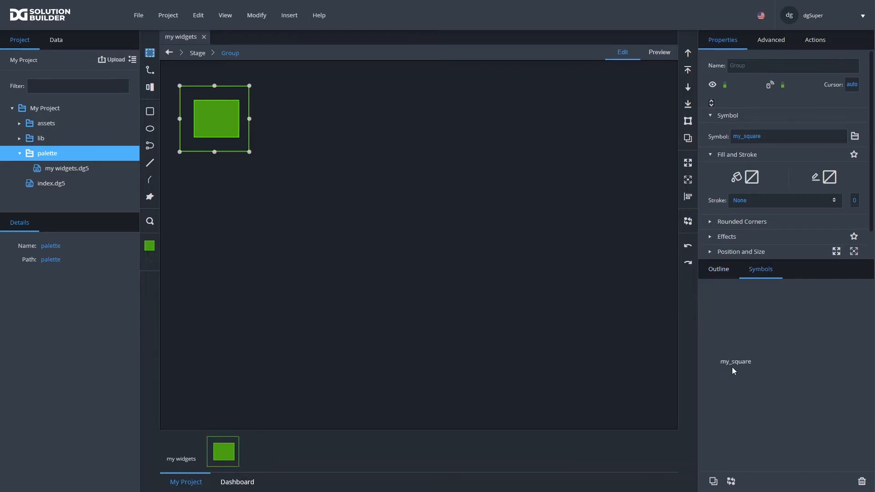
click(726, 272)
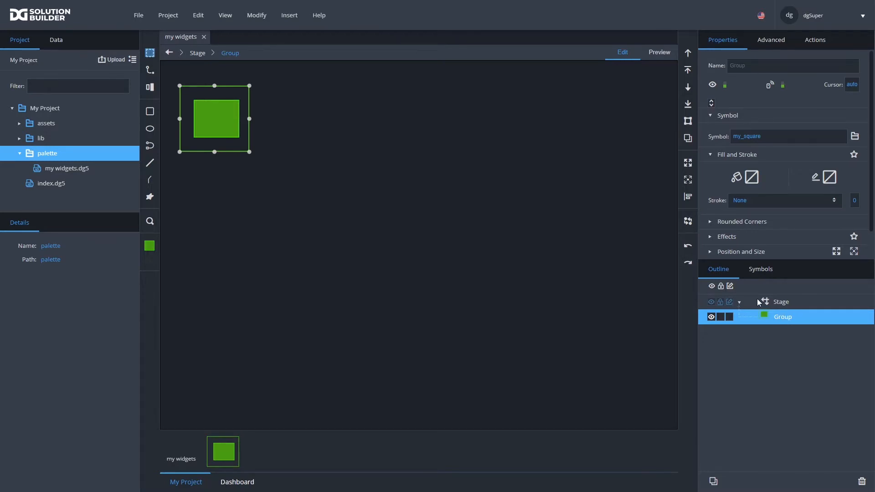
Rename the my_square instance in the outline to Green square and save the file
double_click(792, 316)
text(Green square)
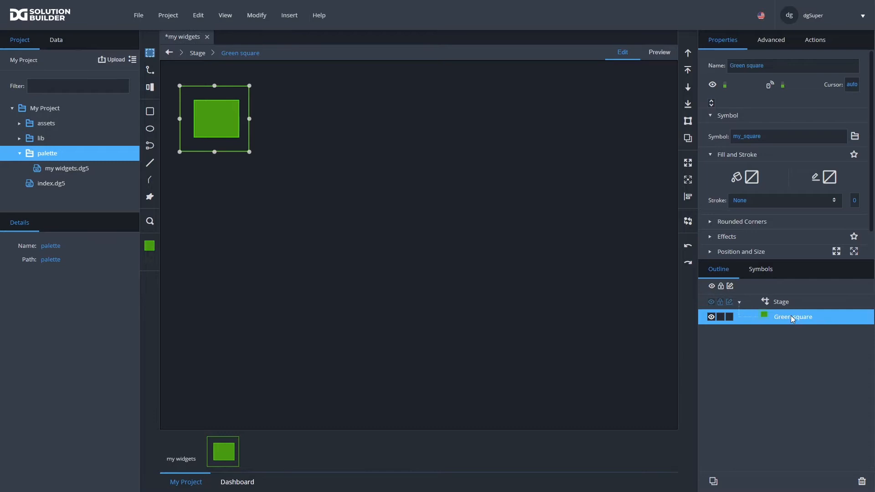
key(ctrl+s)
Create a new view and place two Green square widgets from the my widgets palette side by side
click(162, 26)
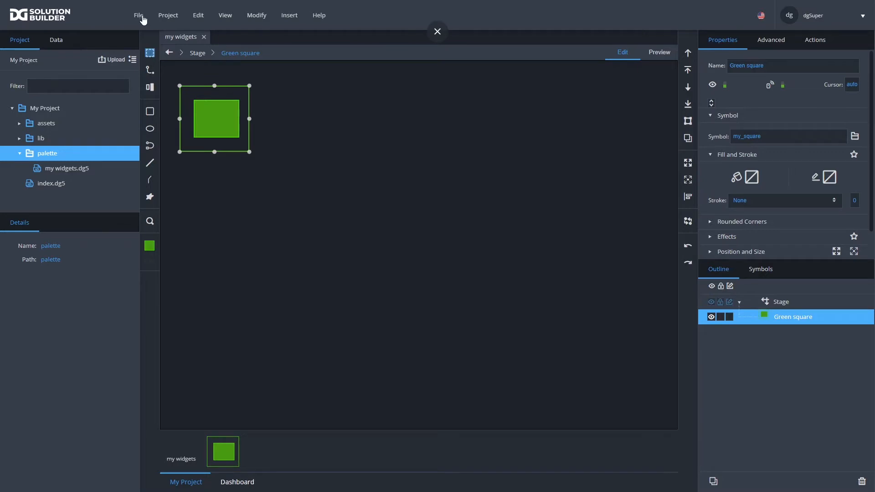
click(140, 17)
click(141, 41)
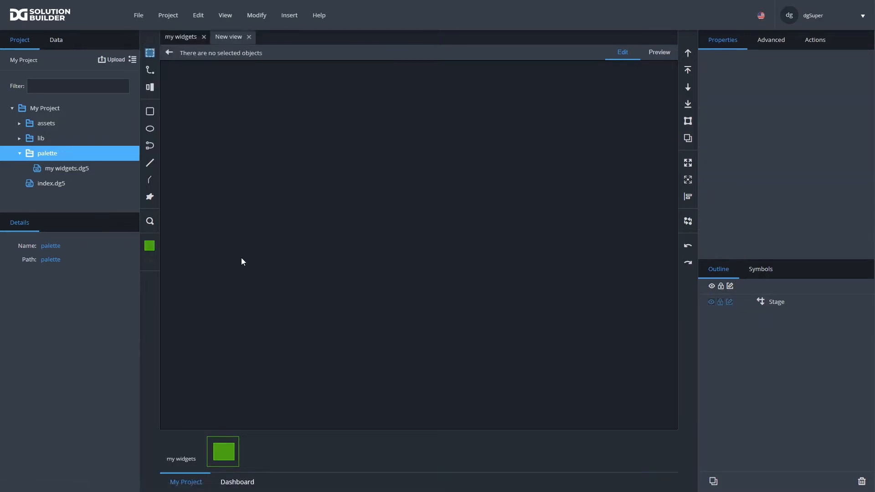
drag(216, 459, 246, 229)
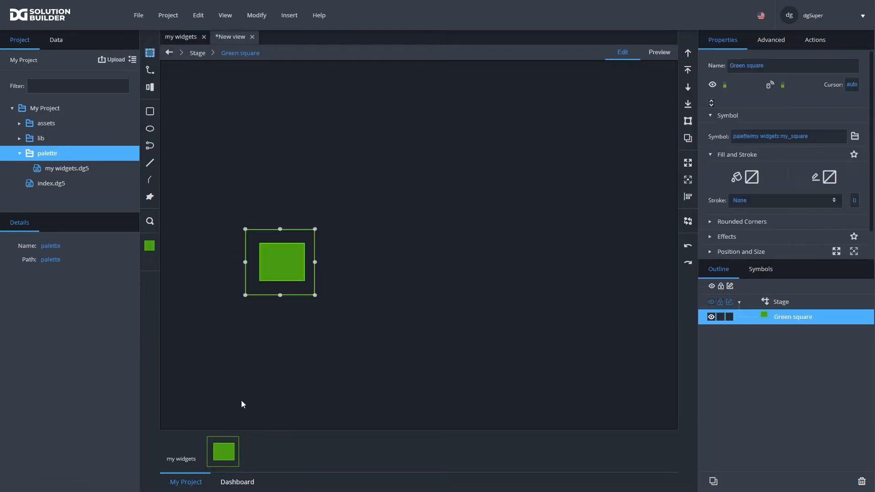
mouse_move(381, 237)
mouse_down()
mouse_move(379, 251)
mouse_move(386, 244)
mouse_up()
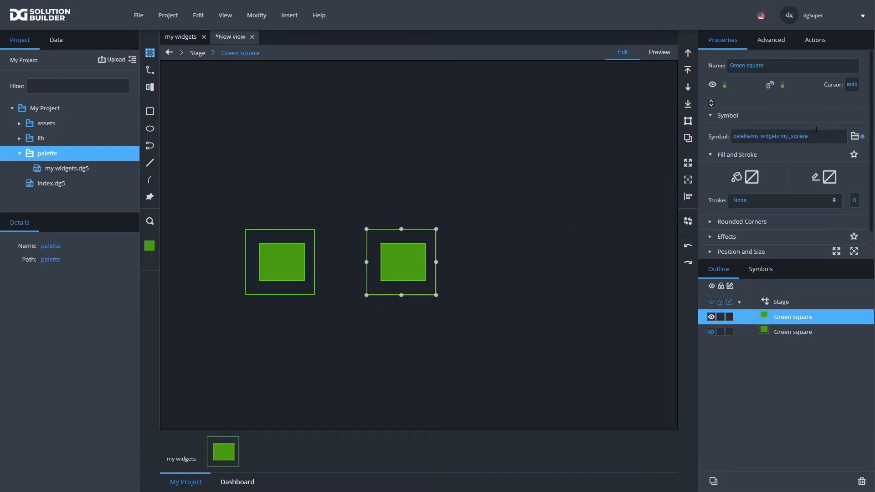
Examine the symbol reference of the second Green square, including its folder, file and symbol name
drag(733, 137, 779, 136)
click(815, 134)
drag(806, 136, 741, 136)
drag(823, 136, 722, 140)
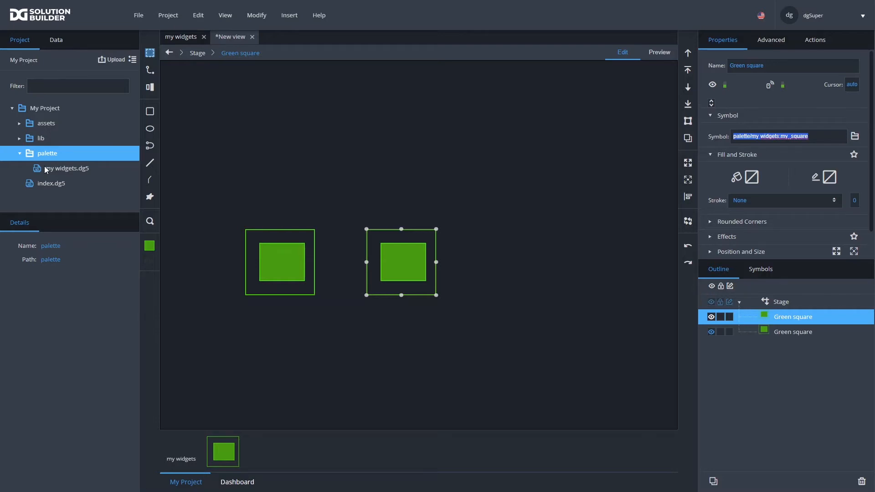
click(822, 135)
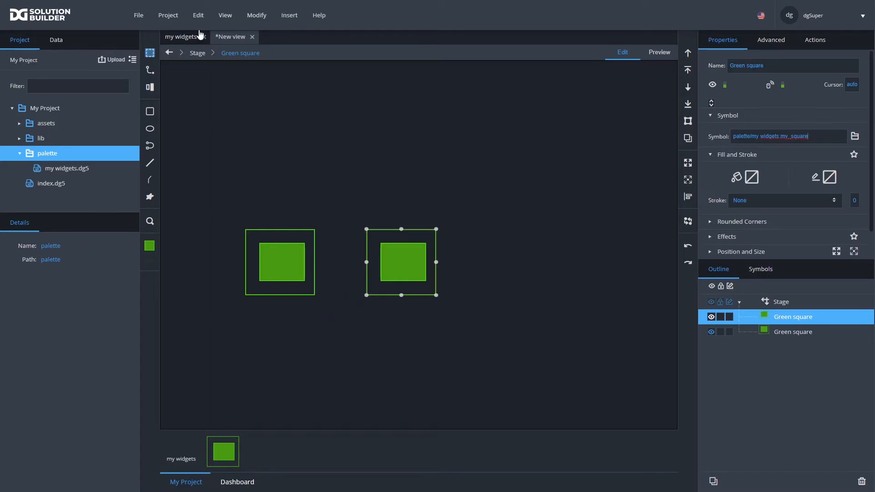
Switch to the my widgets file and close it, leaving the new view open
click(187, 37)
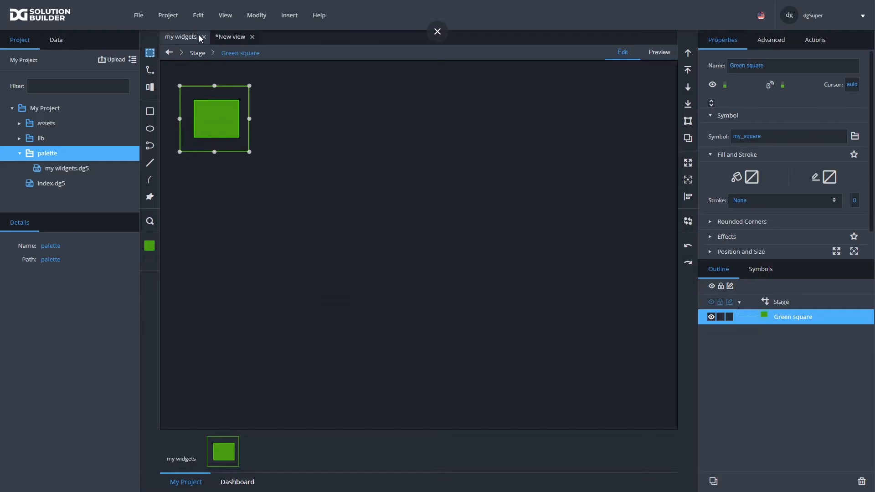
click(204, 37)
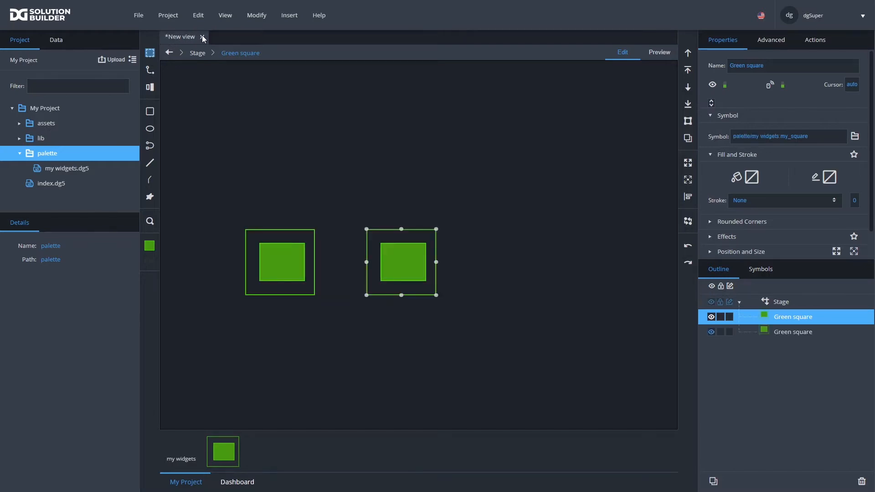
Edit the linked symbol through the second Green square, set its inner shape's fill to #ffcc00, and apply the change
double_click(389, 266)
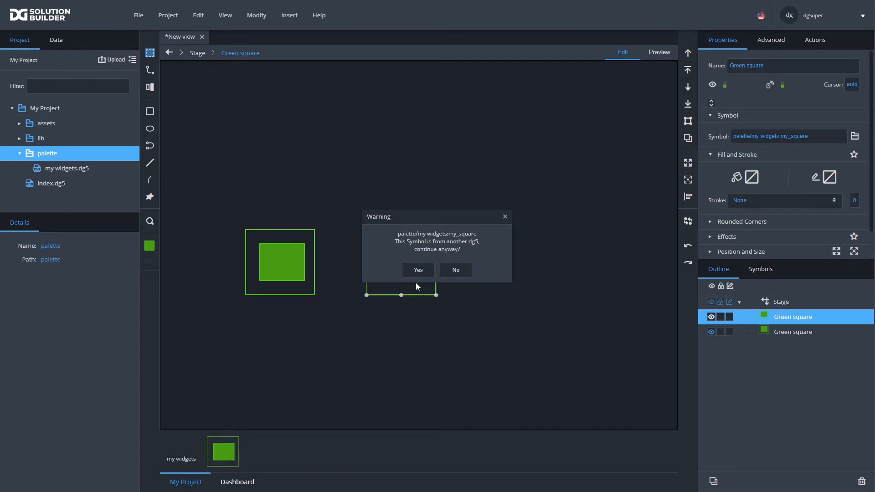
click(417, 270)
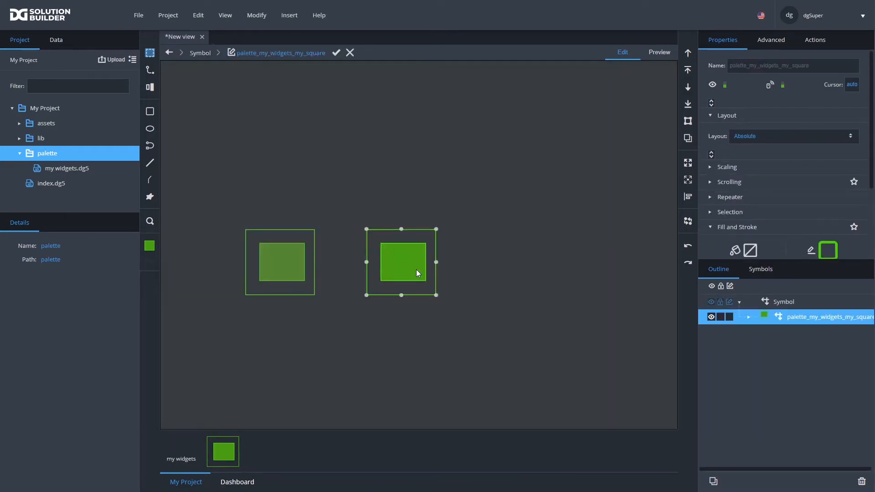
double_click(417, 270)
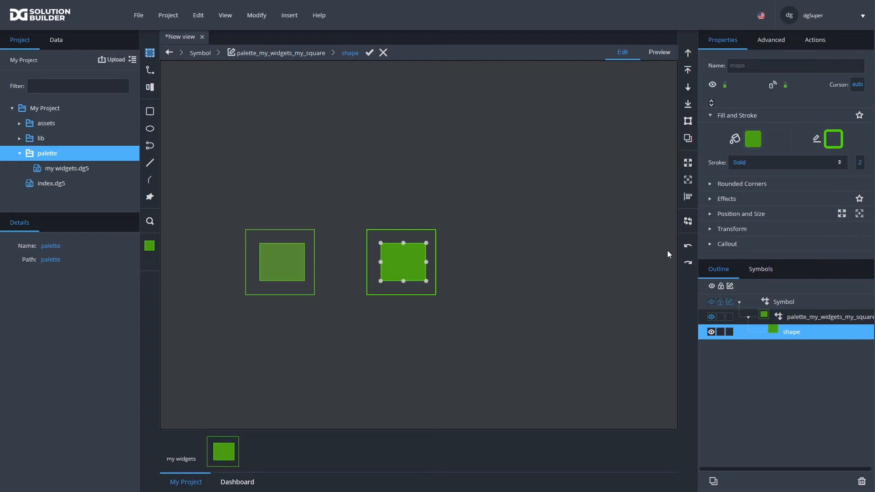
click(756, 142)
click(703, 233)
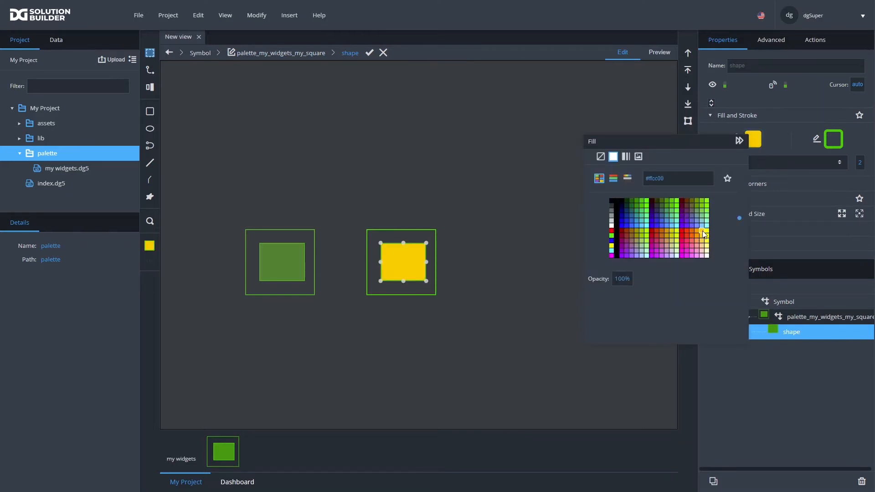
click(368, 52)
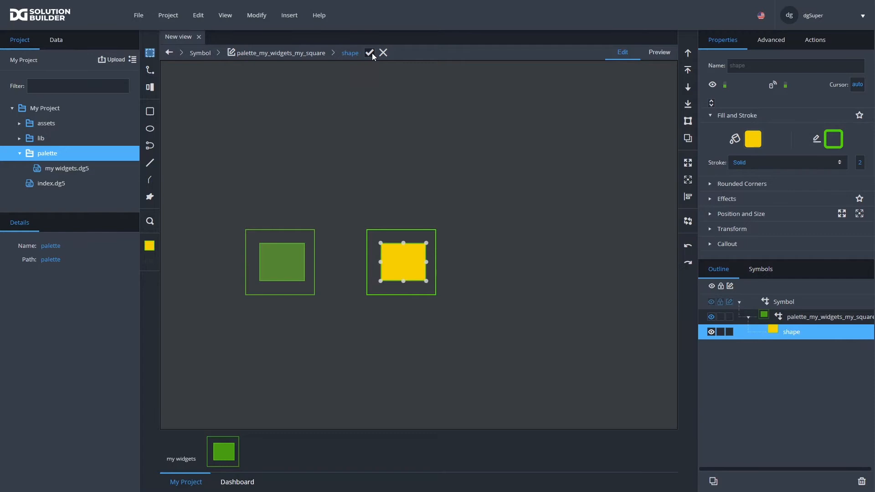
click(370, 53)
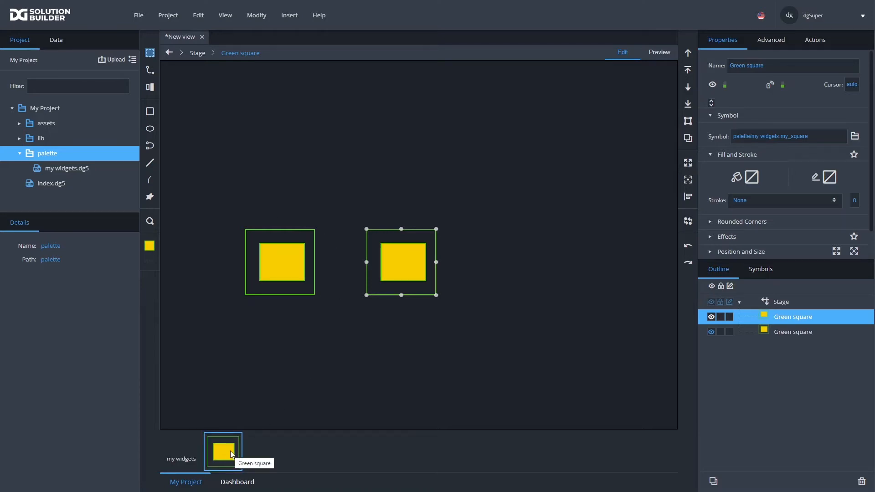
Check the updated square in the my widgets file, close that file, and close the unsaved new view without saving
double_click(64, 171)
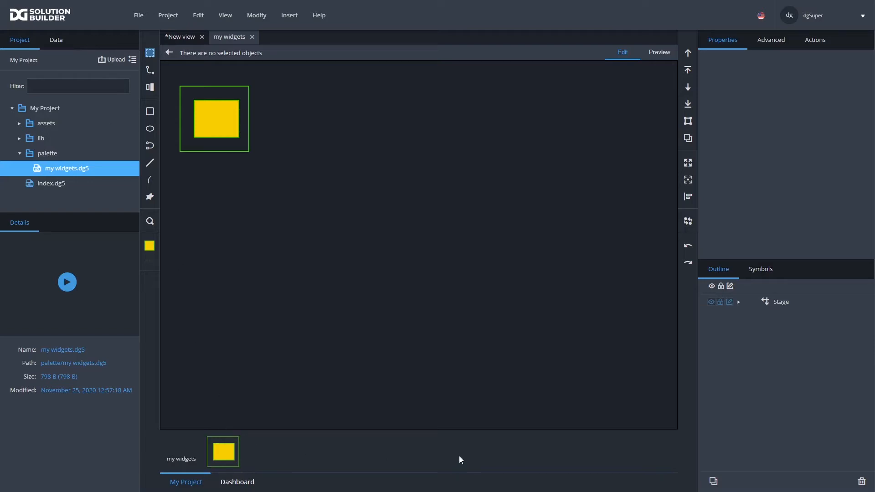
click(252, 37)
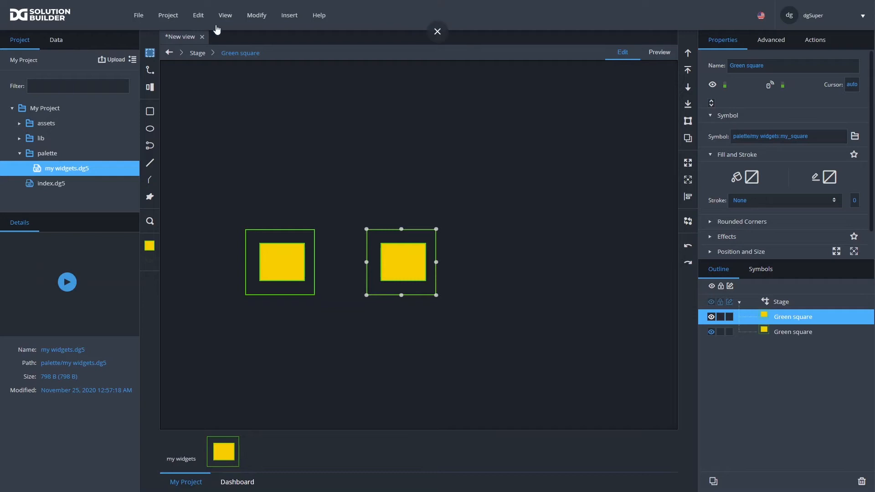
click(201, 37)
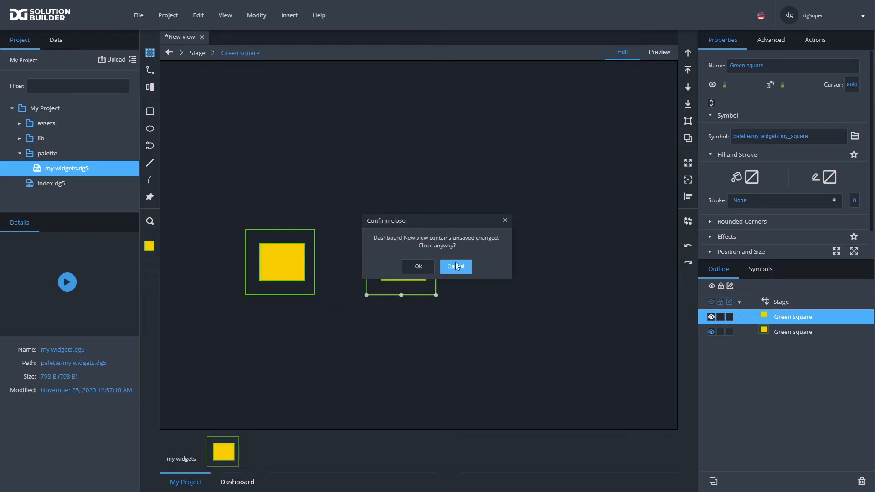
click(418, 267)
Reopen my widgets.dg5 and insert a Group component on the stage beside the Green square, level with it
double_click(72, 171)
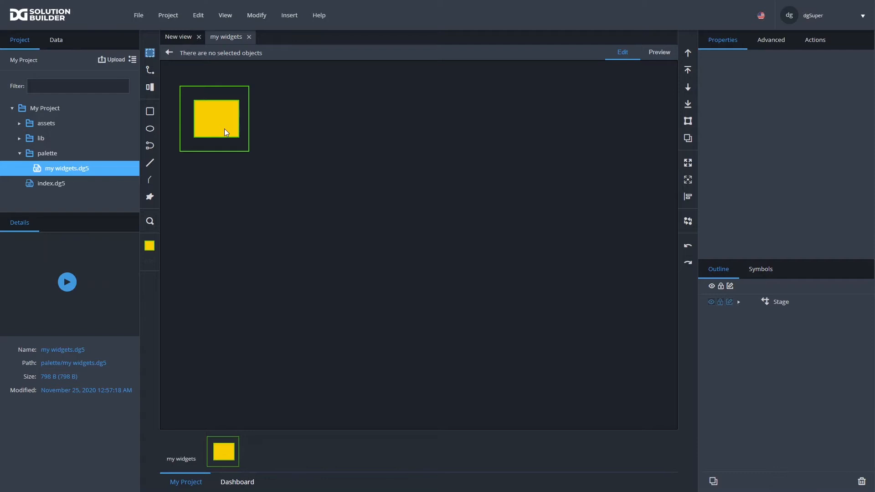
click(408, 131)
right_click(331, 128)
mouse_move(365, 137)
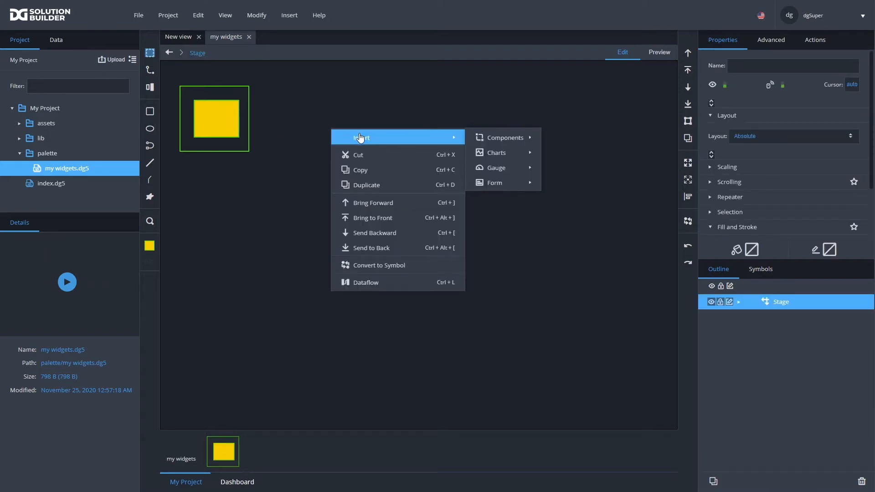
mouse_move(518, 166)
mouse_move(501, 137)
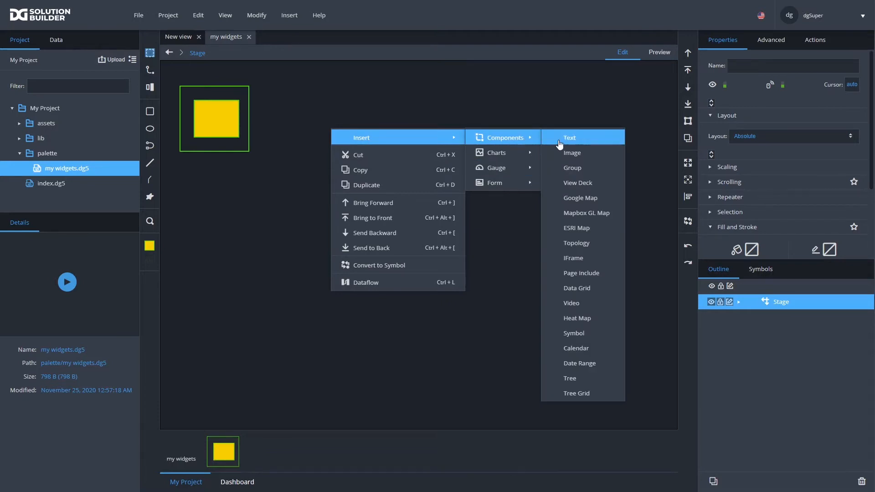
click(570, 168)
drag(364, 152, 349, 111)
Give the new group a solid yellow stroke with a width of 2
scroll(816, 130, down, 3)
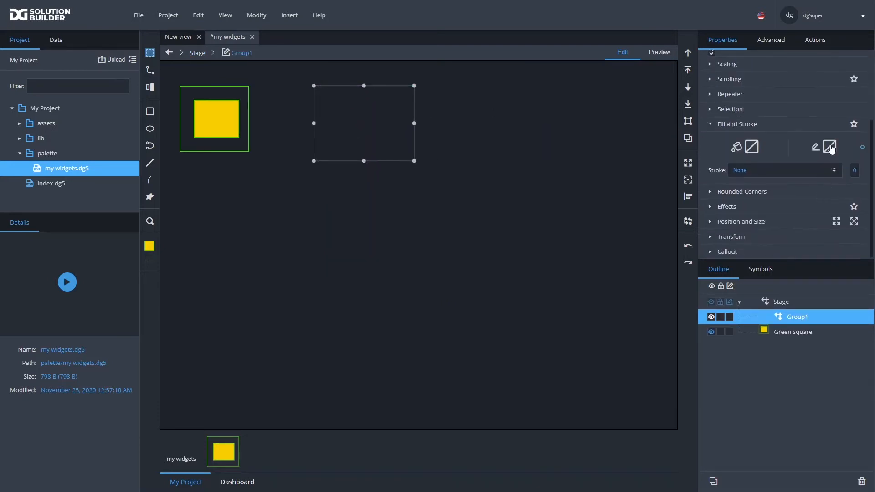
click(830, 147)
click(692, 169)
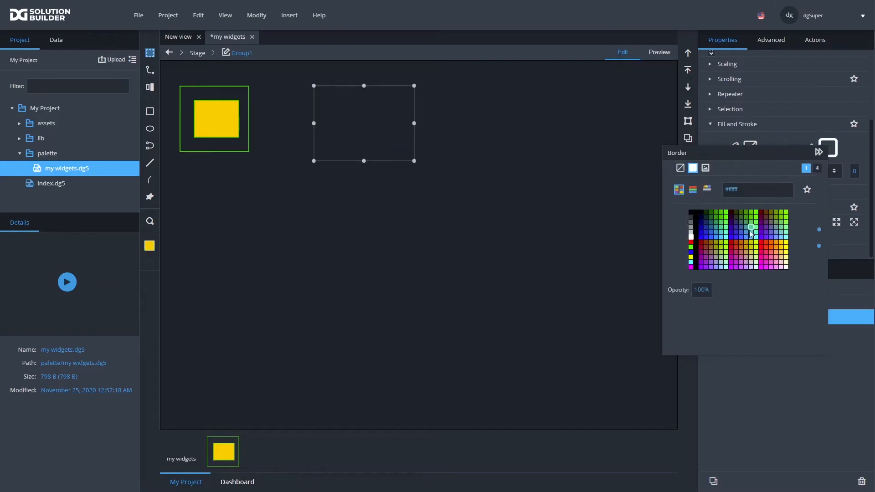
click(782, 250)
click(857, 172)
text(2)
click(785, 172)
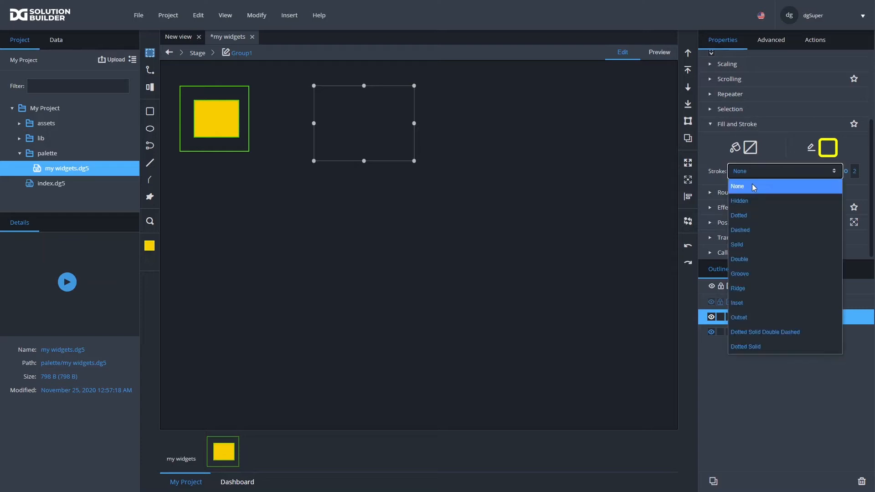
click(741, 247)
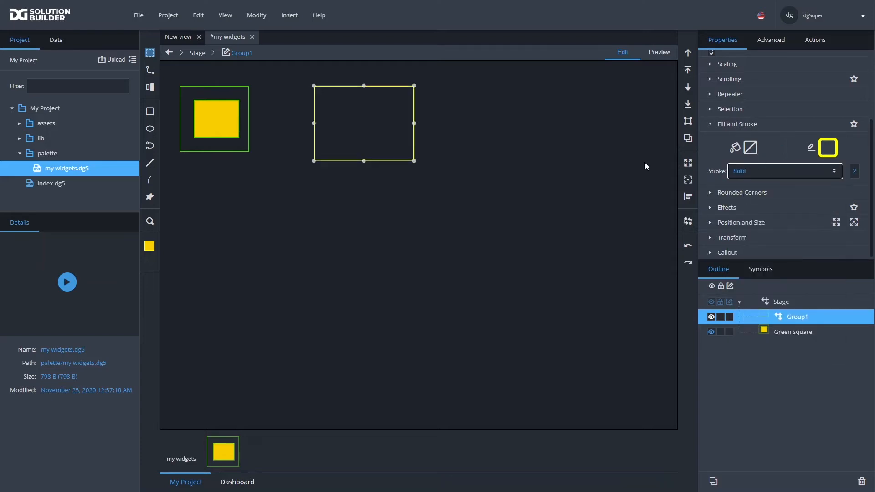
Narrow the group to a nearly square frame and draw an ellipse inside it
drag(413, 122, 391, 123)
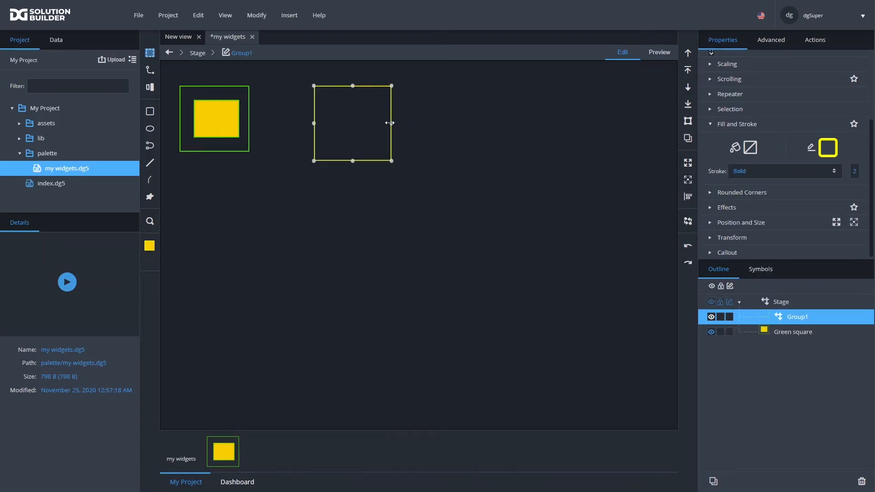
click(149, 129)
drag(330, 144, 361, 117)
Set the ellipse's fill to green #00cc00
click(754, 139)
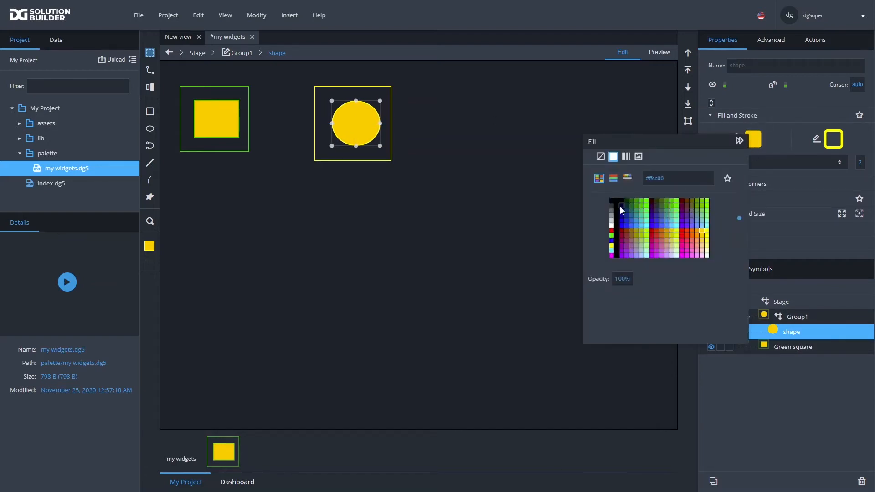
click(645, 205)
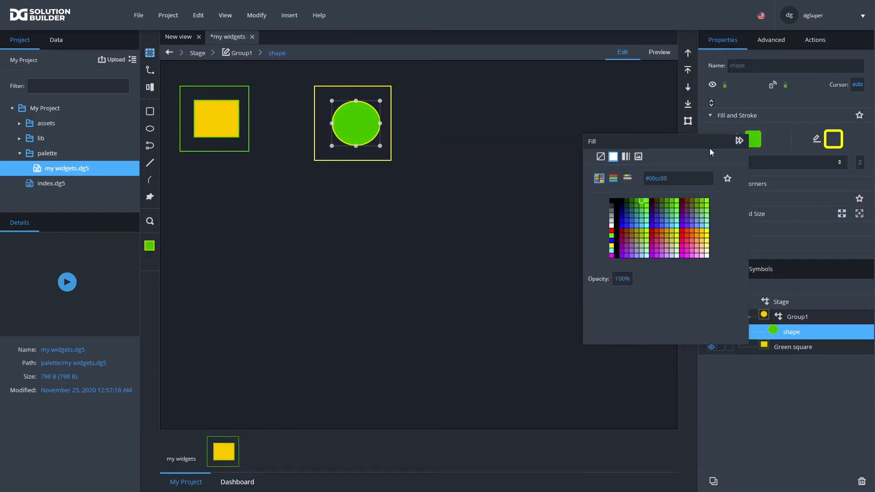
click(739, 141)
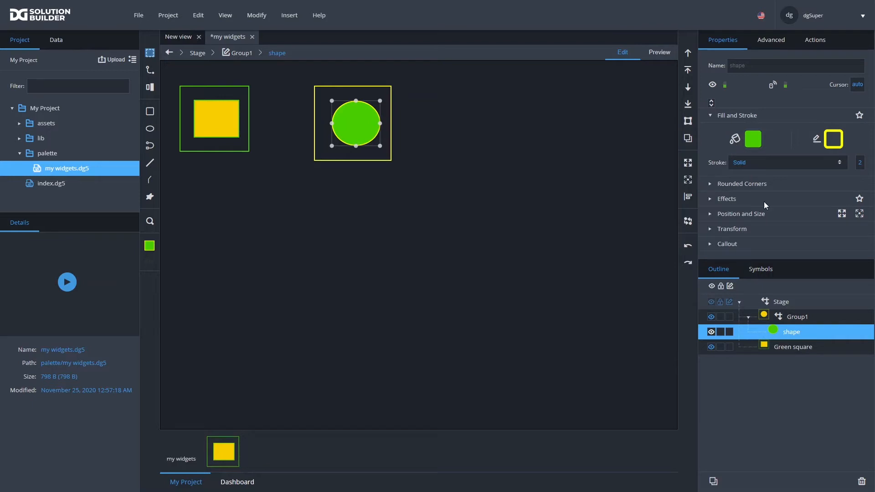
Rename the group containing the ellipse to Yellow circle in the outline and save the my widgets file
click(793, 318)
click(748, 319)
double_click(792, 315)
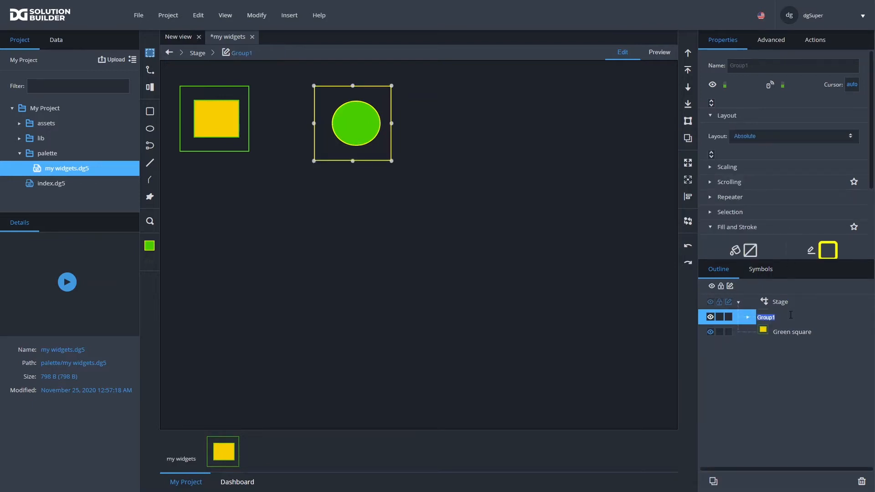
text(Yellow circle)
key(Return)
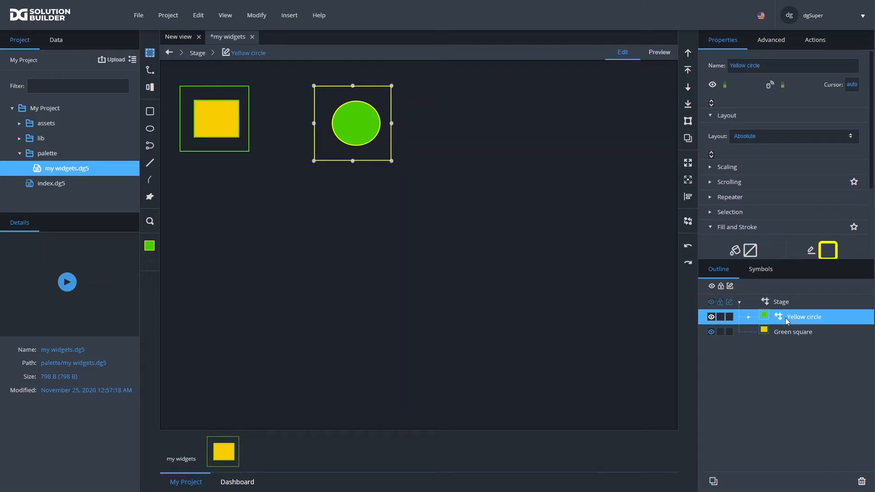
click(749, 318)
click(748, 318)
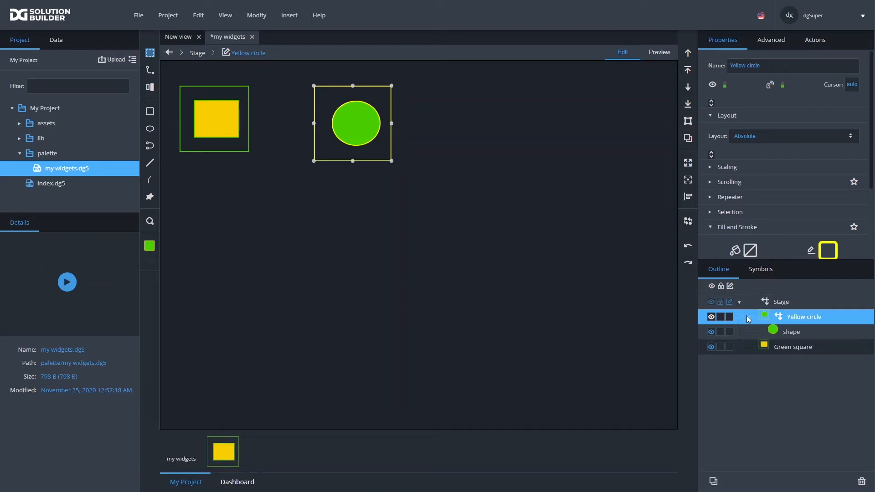
click(749, 318)
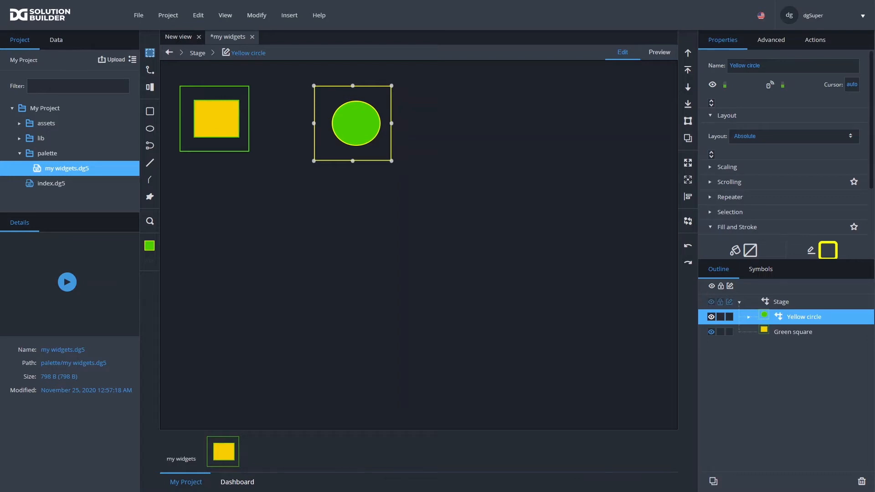
key(ctrl+s)
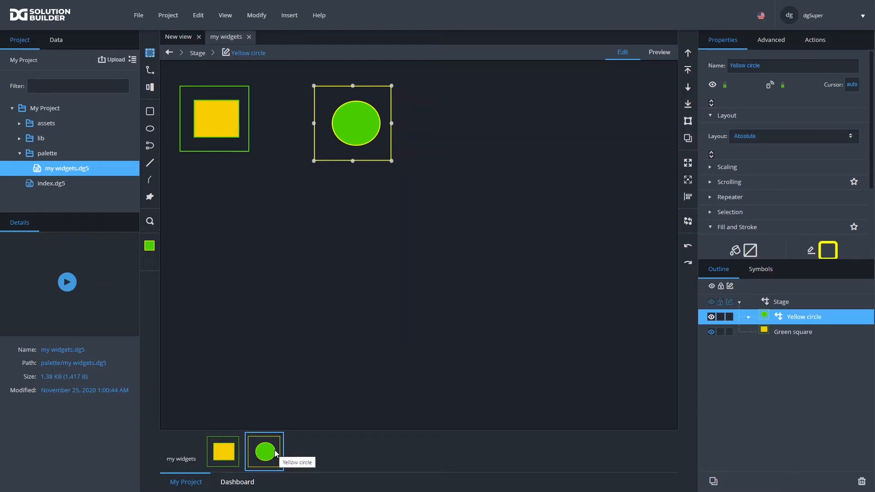
Place a Yellow circle widget from the my widgets palette in the upper part of the new view
click(178, 37)
drag(268, 441, 299, 140)
drag(331, 169, 328, 146)
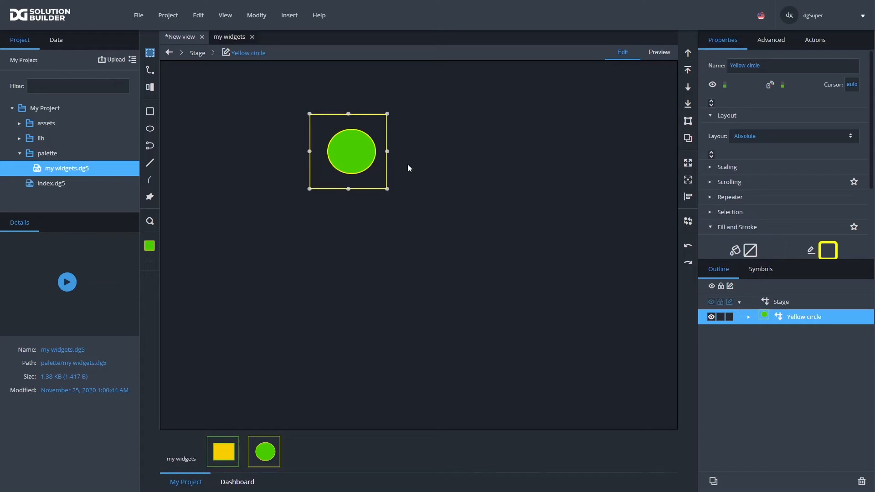
Change the fill of the inner shape in the new view's Yellow circle to orange #ff9933 and deselect it
click(748, 316)
double_click(330, 157)
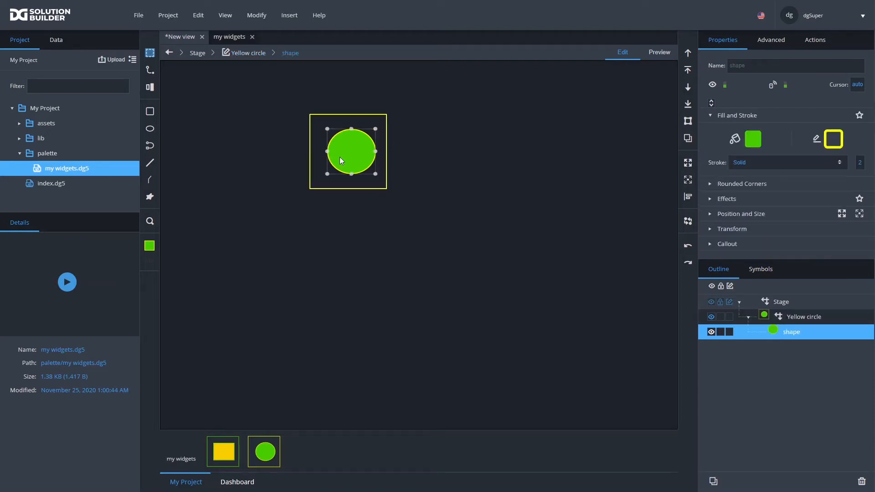
click(755, 140)
click(697, 235)
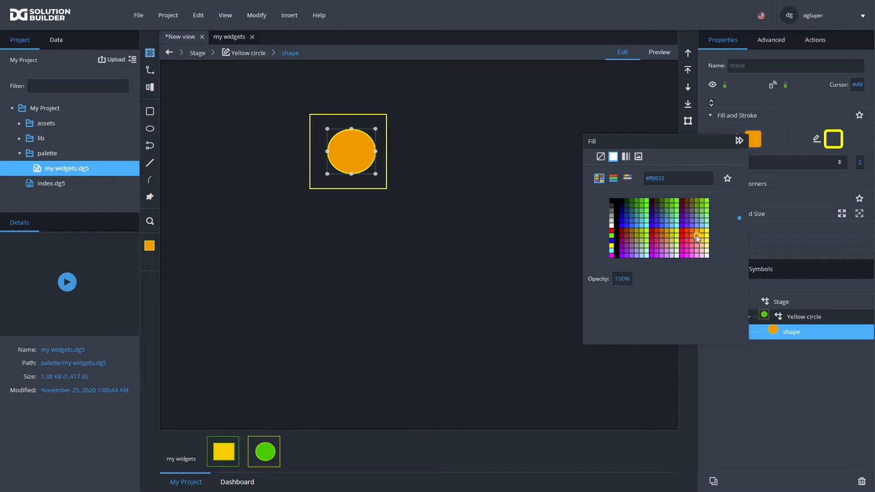
click(401, 321)
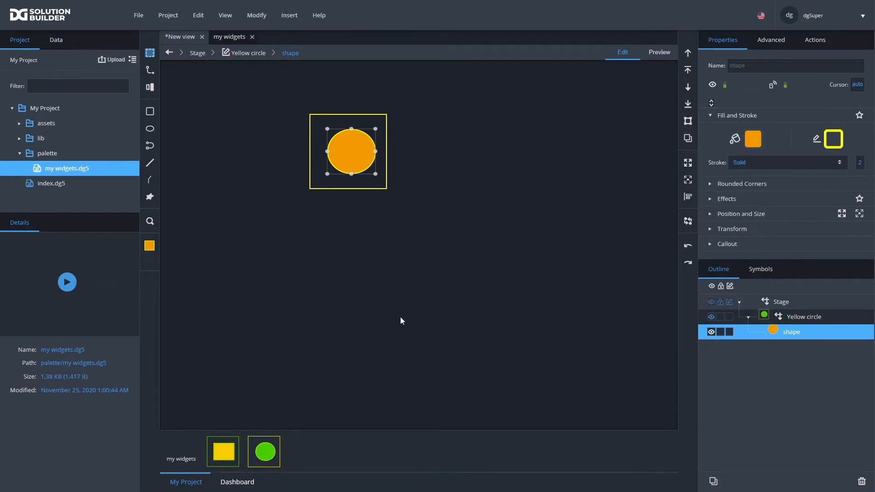
click(392, 340)
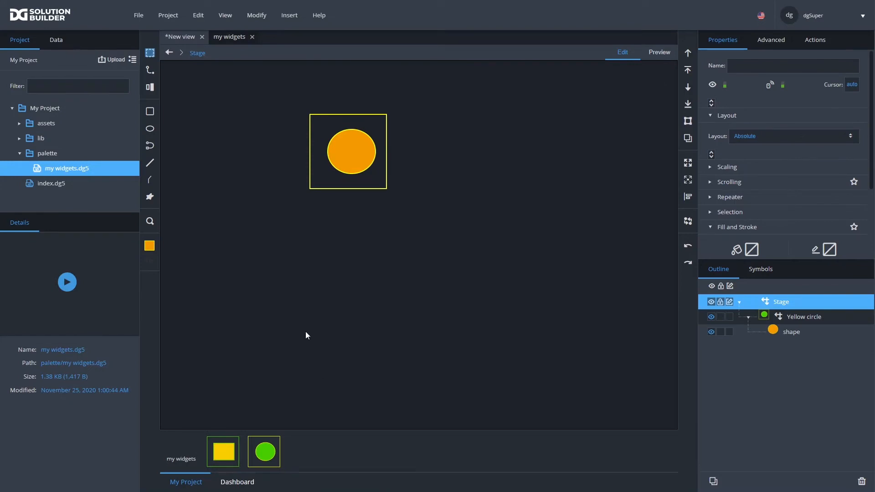
In my widgets, move the Yellow circle group closer to the Green square and insert another Group component below and beside it
click(235, 37)
drag(352, 121, 313, 122)
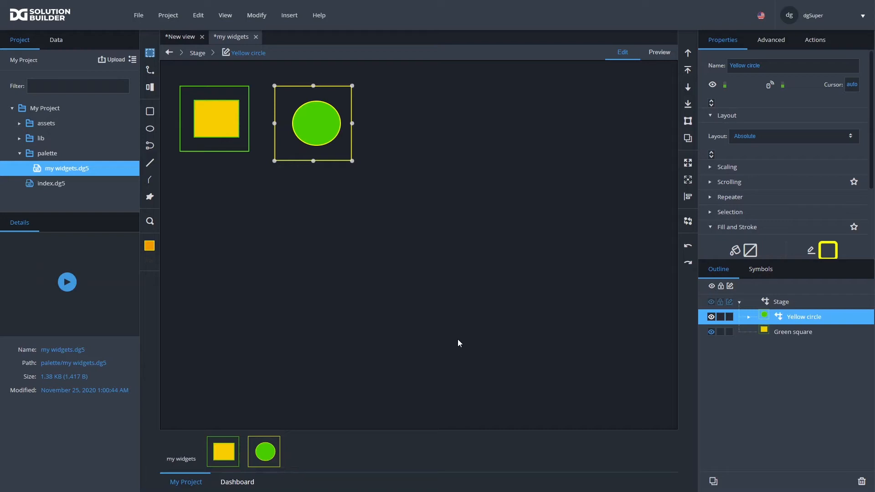
right_click(395, 193)
mouse_move(497, 202)
mouse_move(582, 202)
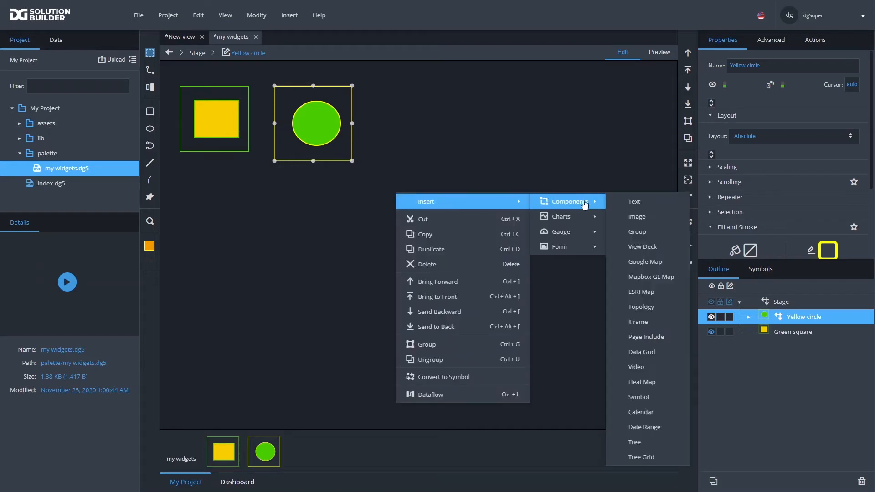
click(644, 238)
drag(459, 251, 402, 241)
click(452, 240)
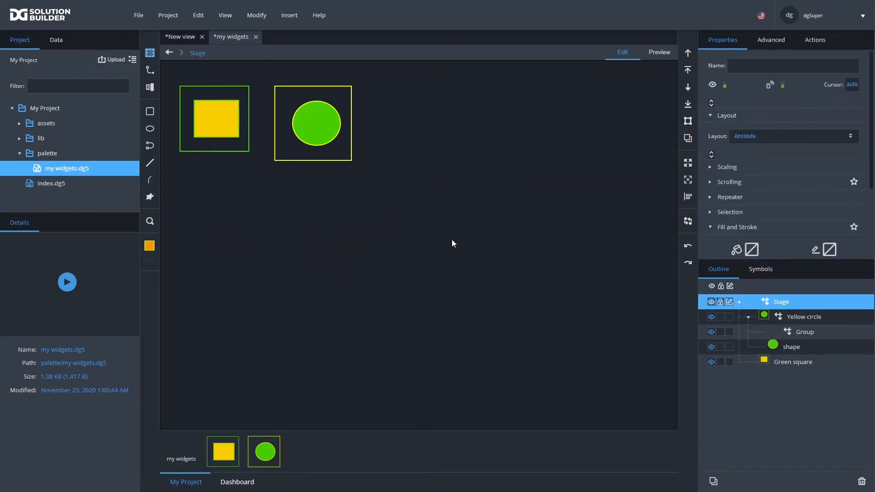
Delete the empty Group nested inside the Yellow circle
click(748, 317)
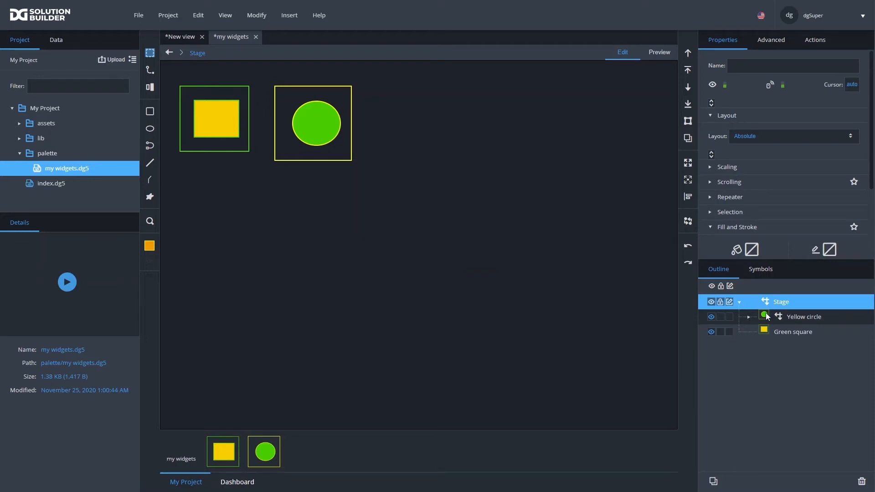
click(748, 317)
double_click(810, 334)
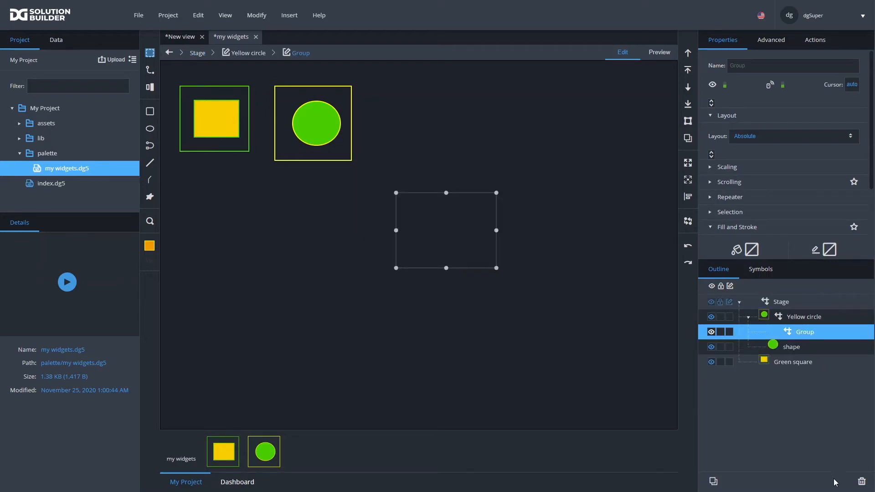
click(862, 481)
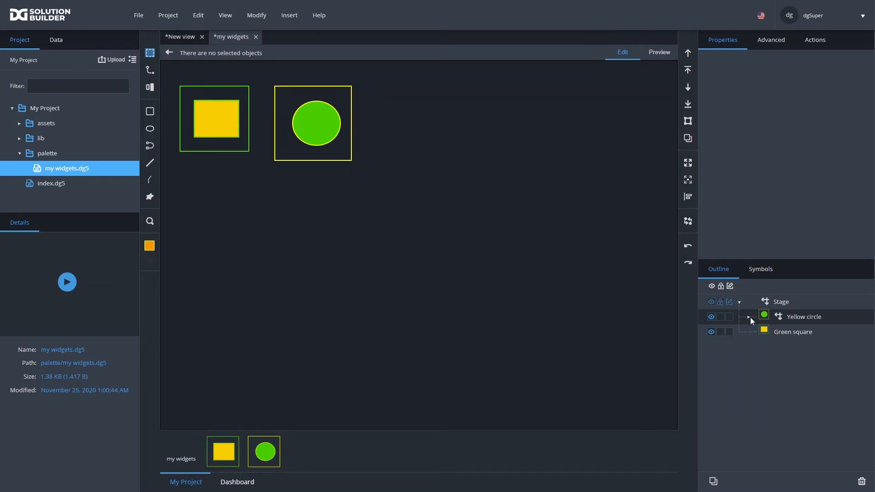
Insert a Group component directly under the Stage, place it below the two widgets and enlarge it into a wide container
right_click(778, 302)
mouse_move(742, 316)
mouse_move(636, 310)
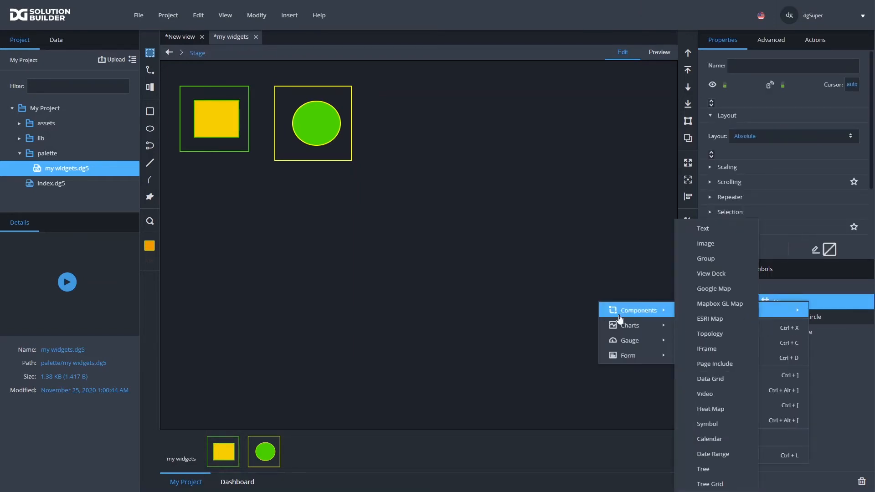
click(722, 257)
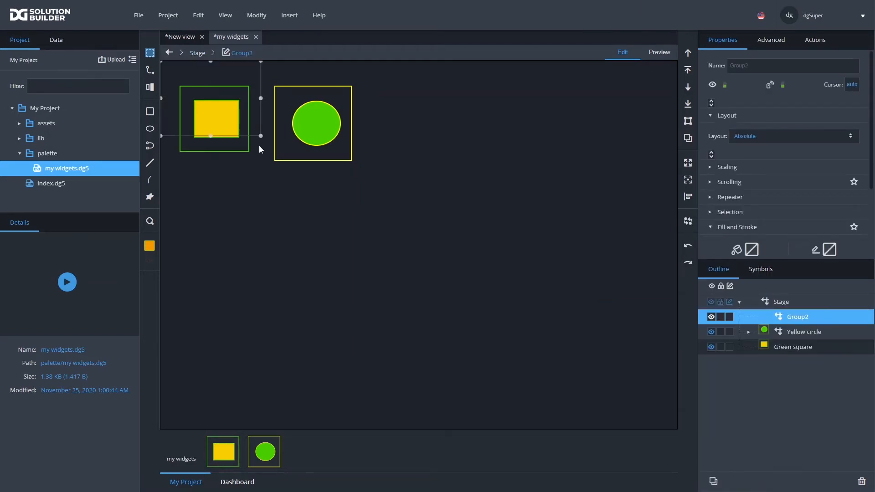
drag(182, 73, 201, 198)
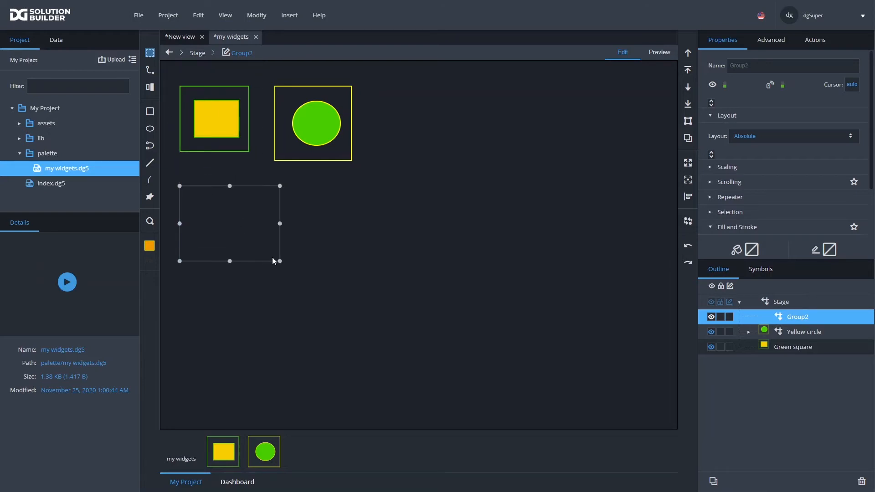
mouse_move(283, 264)
mouse_down()
mouse_move(481, 338)
mouse_move(469, 352)
mouse_up()
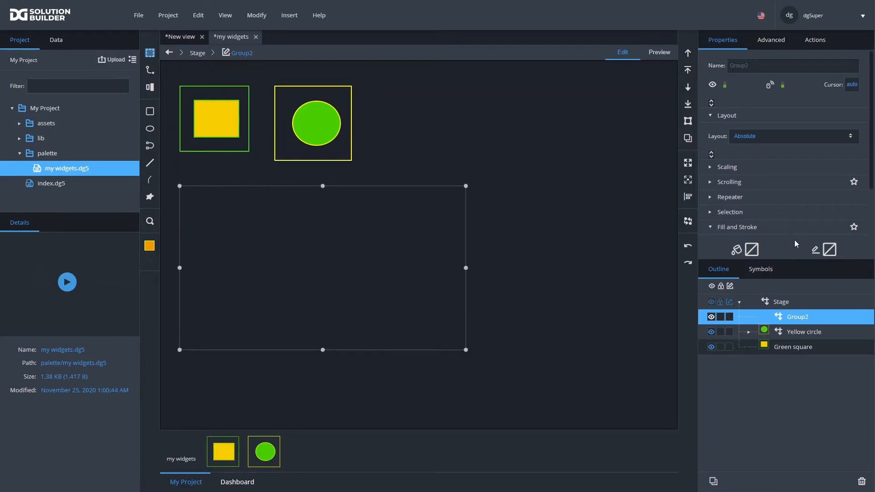
Give the new group a grey #999999 border with a Solid stroke
scroll(819, 227, down, 1)
click(819, 227)
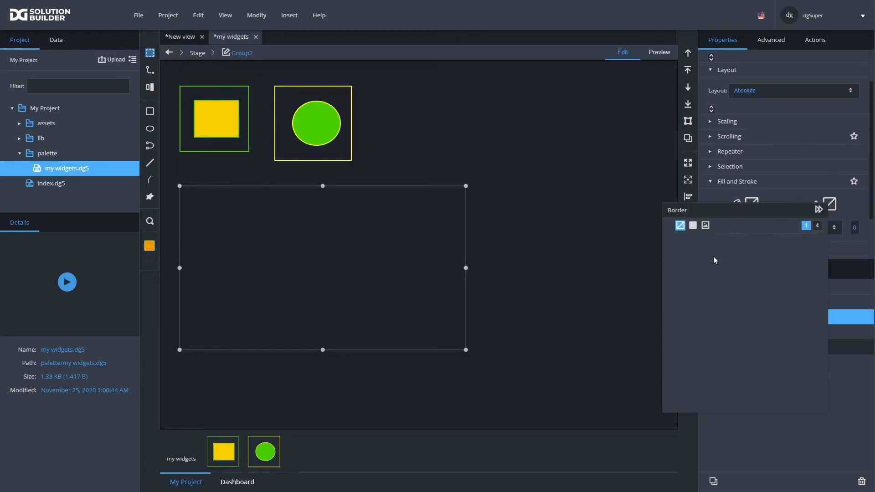
click(695, 227)
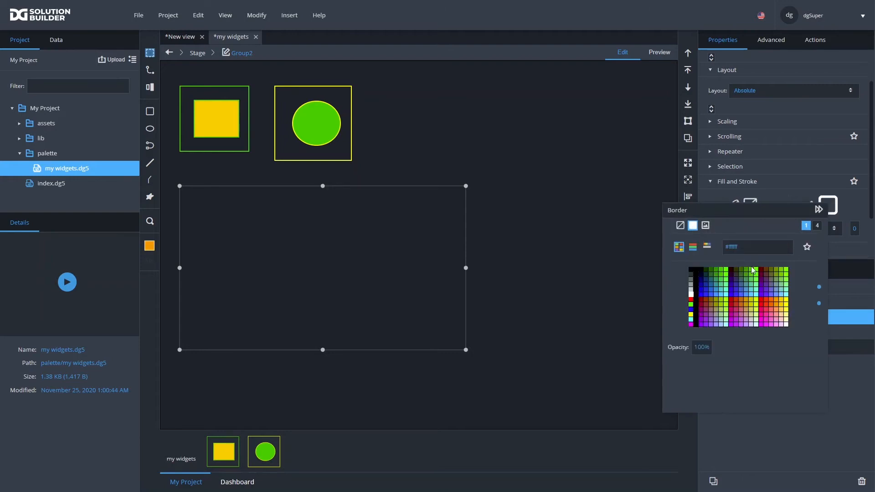
click(691, 287)
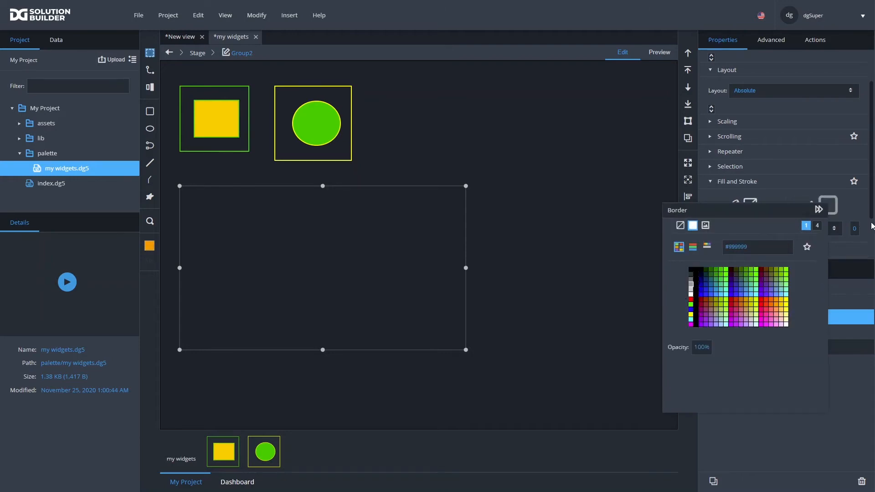
click(748, 230)
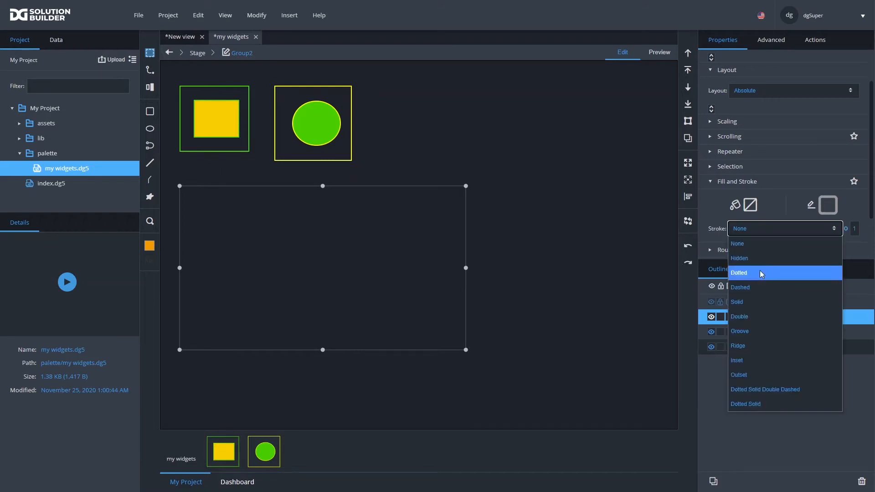
click(747, 302)
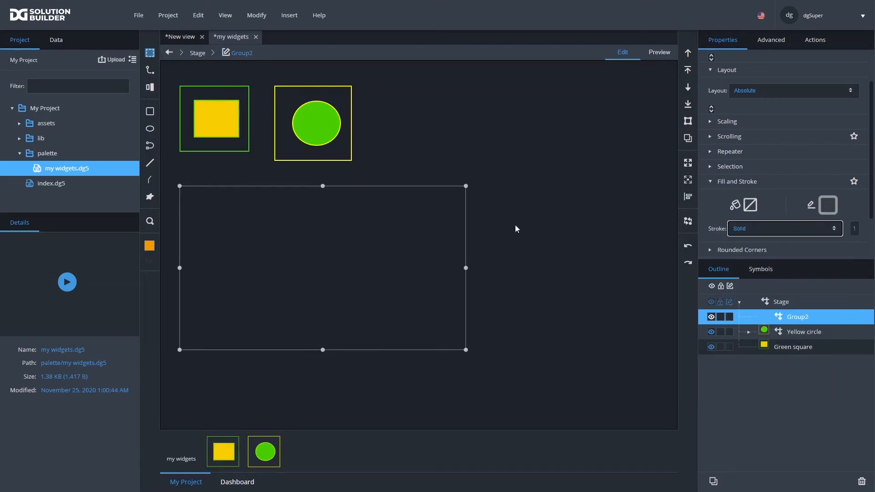
Nest the Yellow circle and Green square inside the new group and move the group to the upper part of the stage
drag(340, 221, 333, 223)
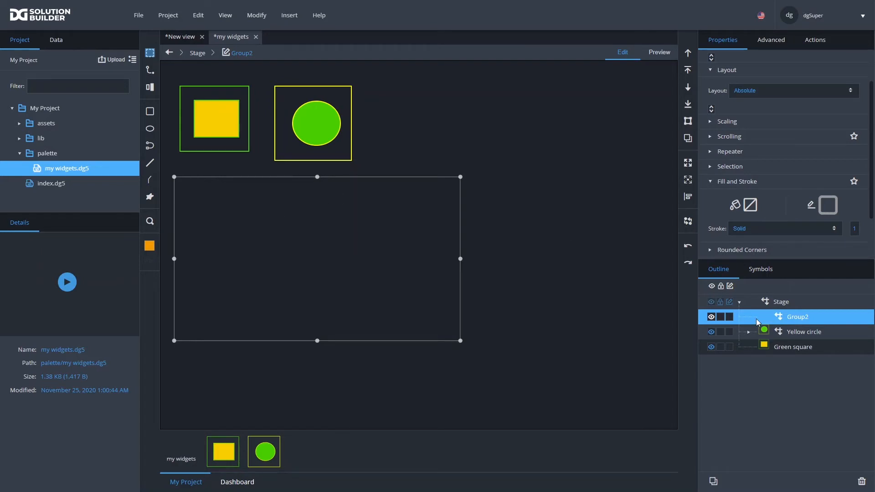
click(798, 332)
mouse_move(800, 332)
mouse_down()
mouse_move(800, 317)
mouse_move(790, 330)
mouse_move(796, 319)
mouse_up()
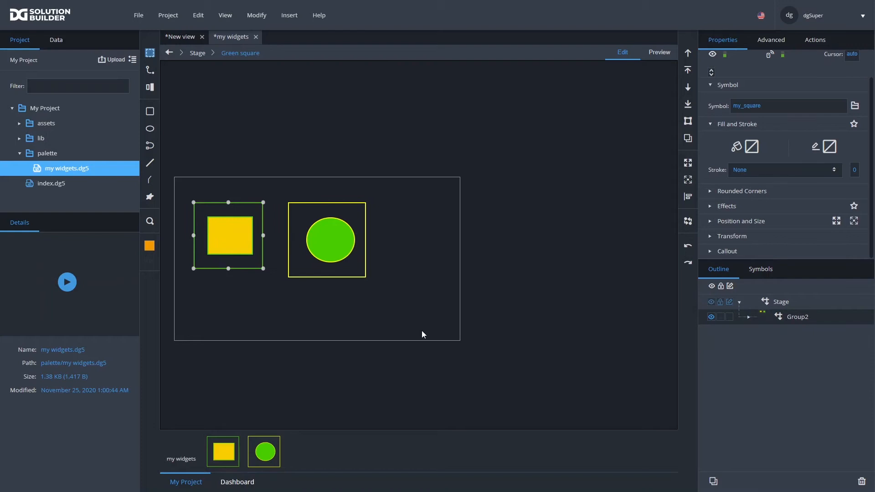
click(437, 336)
drag(451, 336, 446, 233)
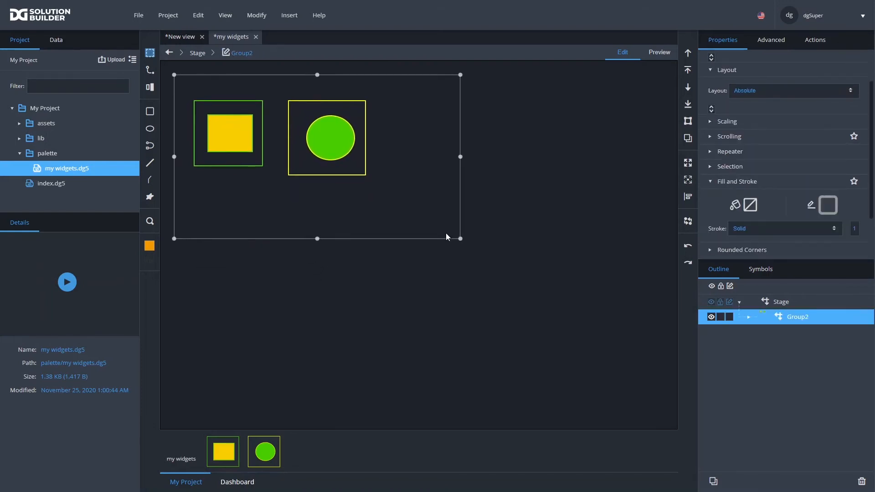
Find the widget properties of the container group and enable Widget Group
click(759, 41)
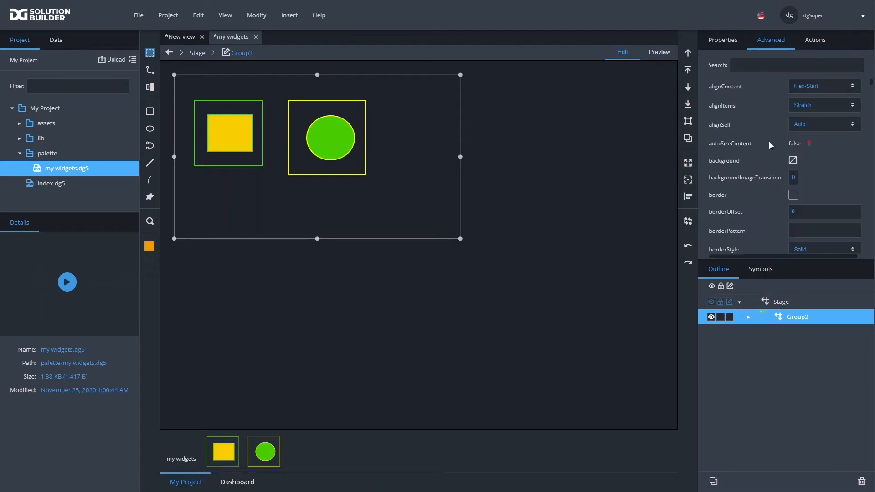
text(widg)
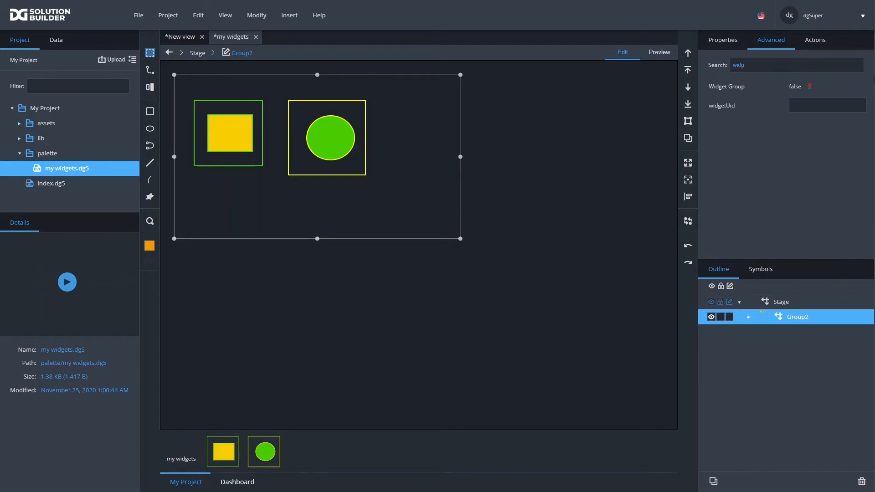
click(806, 91)
click(730, 41)
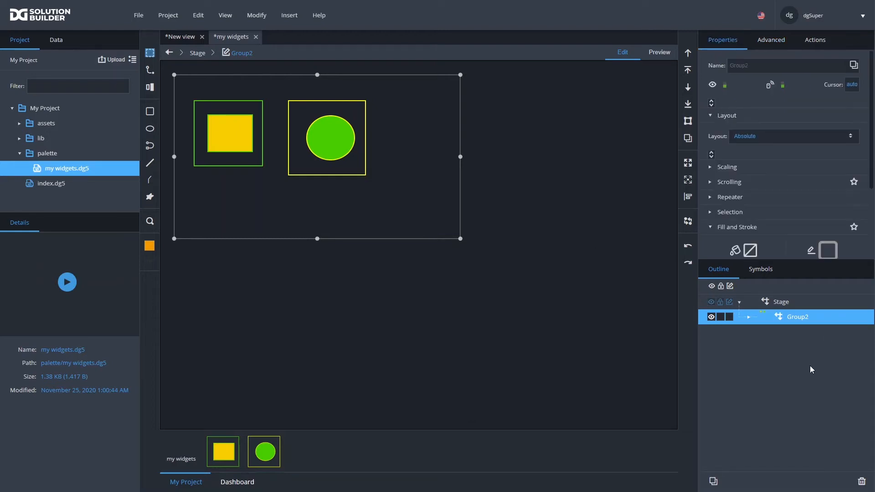
Rename the container group to Boxes and save the my widgets file
double_click(799, 321)
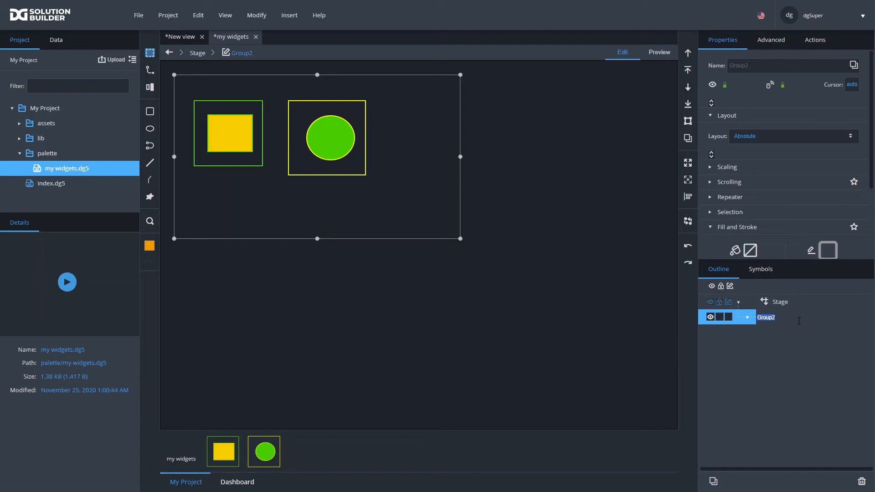
text(Boxes)
key(Return)
key(ctrl+s)
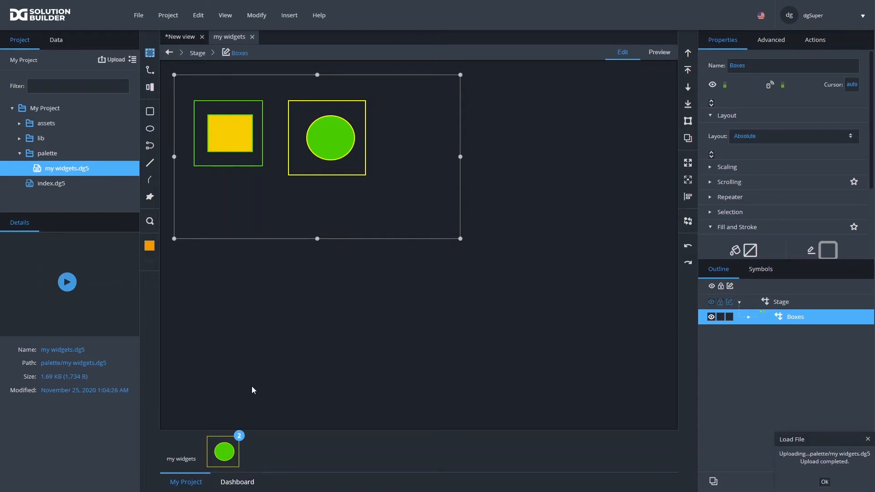
mouse_move(228, 454)
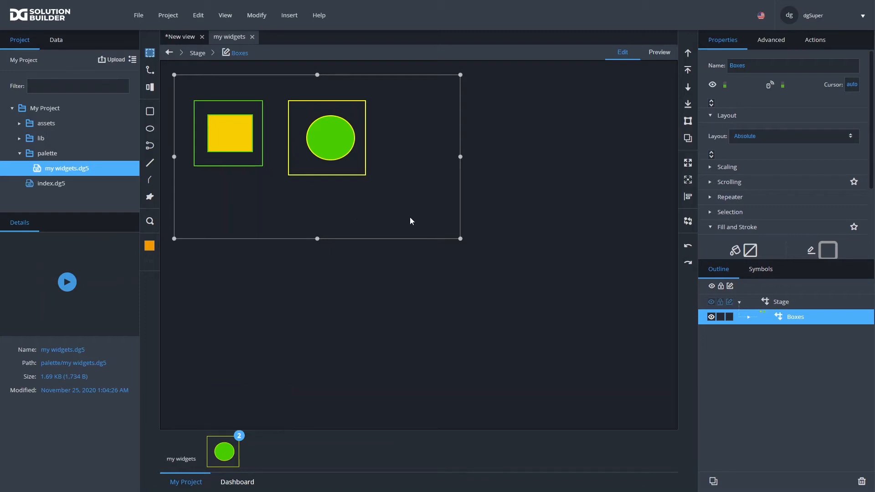
Extend the Boxes group downward and shift the Green square and Yellow circle slightly farther apart inside it
drag(458, 237, 459, 325)
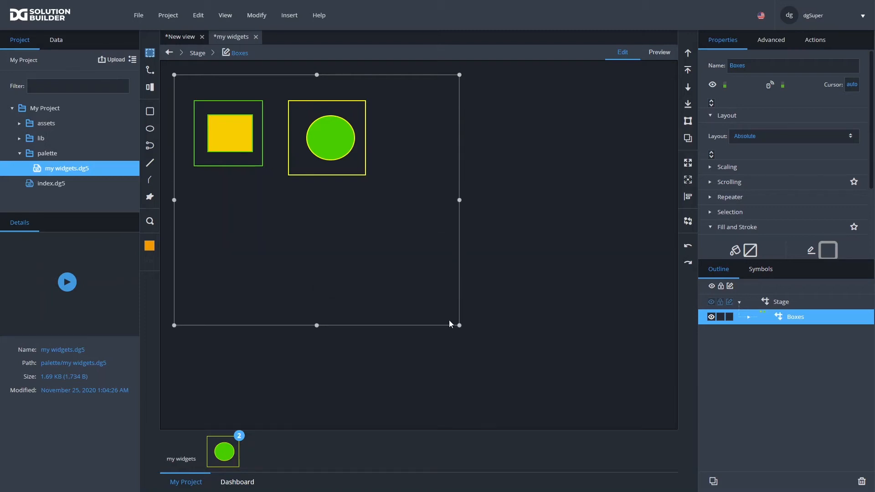
double_click(328, 117)
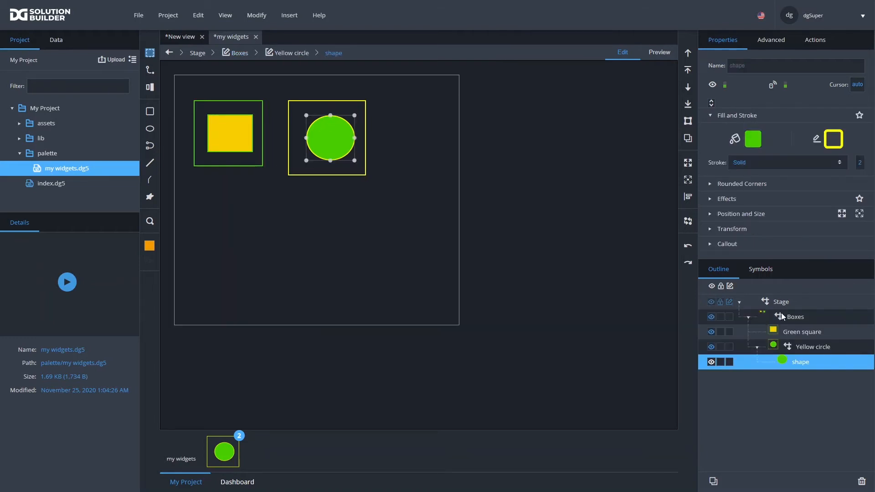
click(793, 336)
drag(230, 139, 221, 125)
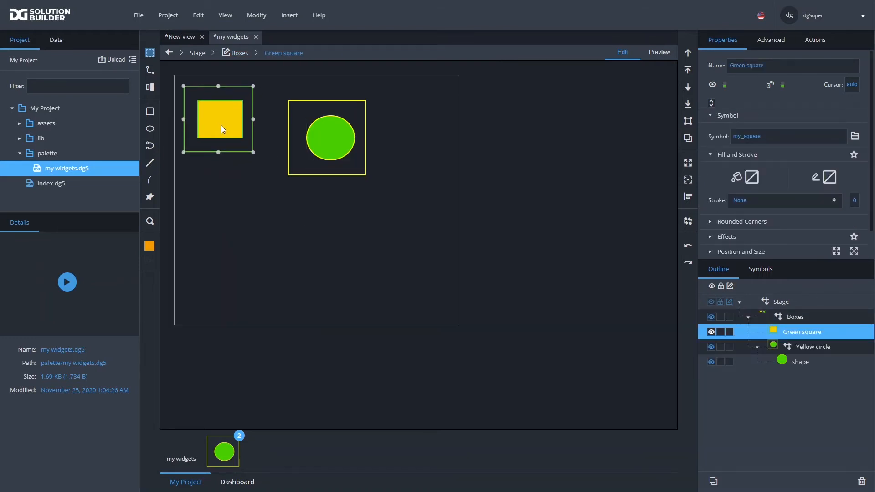
click(332, 143)
mouse_move(333, 142)
mouse_down()
mouse_move(316, 131)
mouse_move(310, 161)
mouse_move(257, 223)
mouse_move(342, 192)
mouse_move(333, 184)
mouse_move(336, 144)
mouse_up()
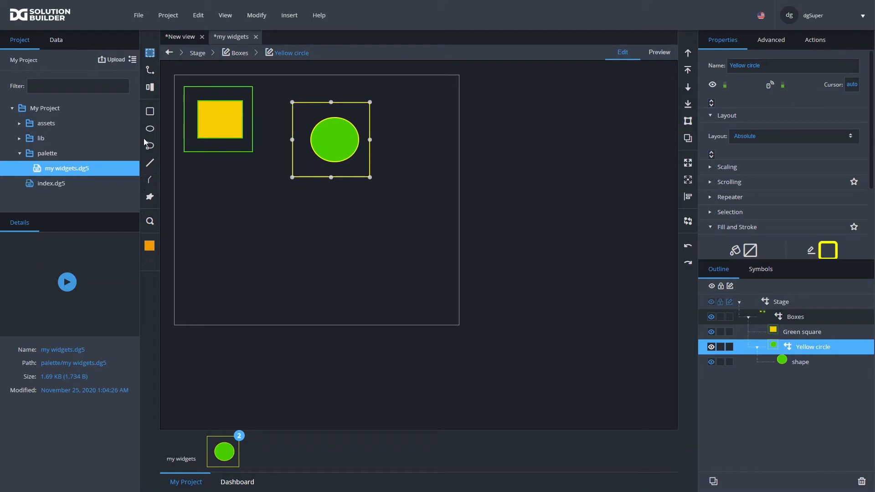
Draw an orange ellipse below the Green square and a thin orange rectangle beside and below it in Boxes, and save the file
click(150, 128)
drag(206, 213, 254, 174)
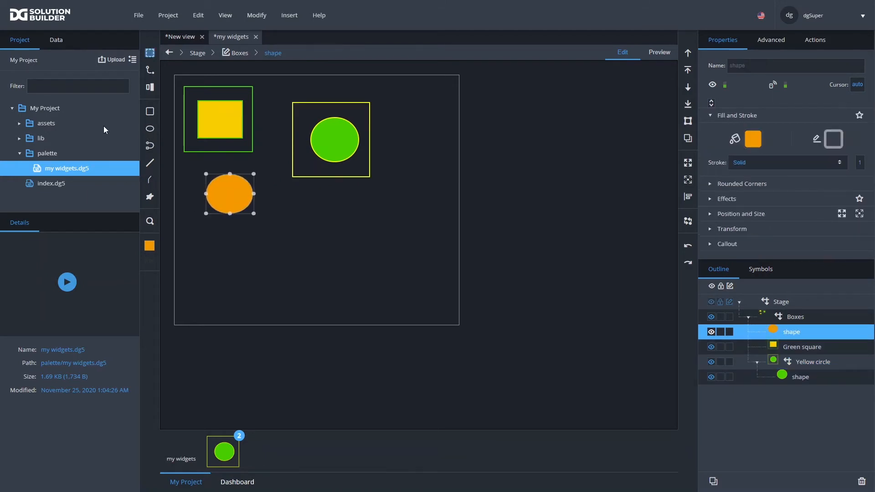
click(150, 112)
drag(282, 242, 401, 254)
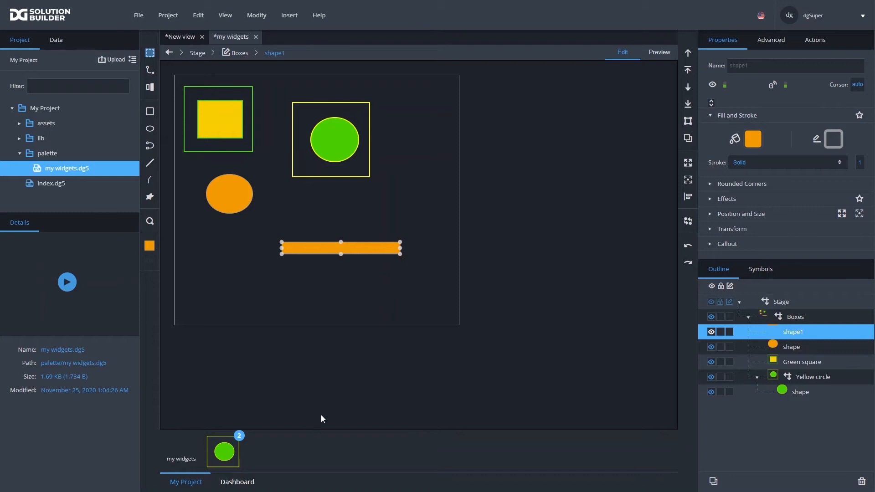
key(ctrl+s)
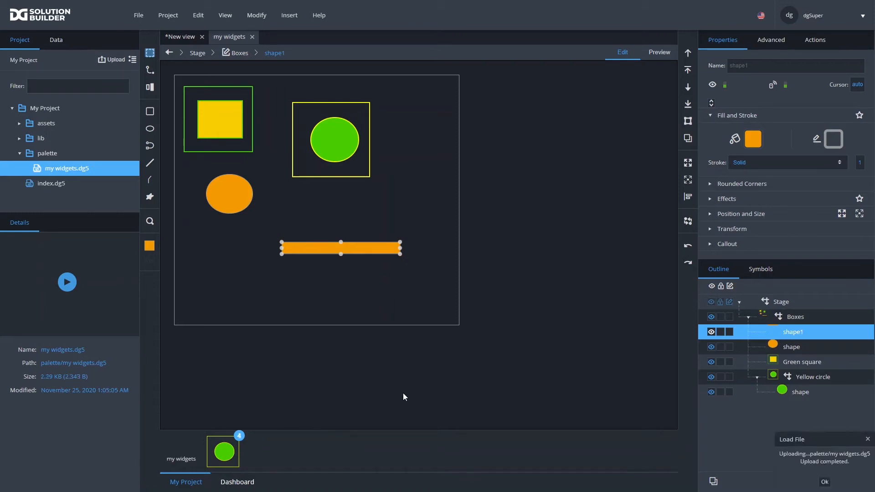
Preview the my widgets file, check the assets folder and the grouped widgets in the palette, and return to editing
click(665, 54)
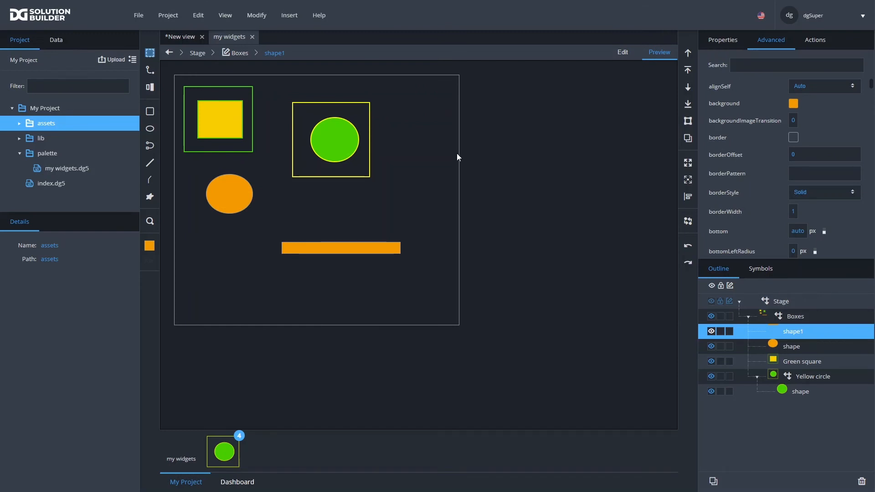
click(17, 124)
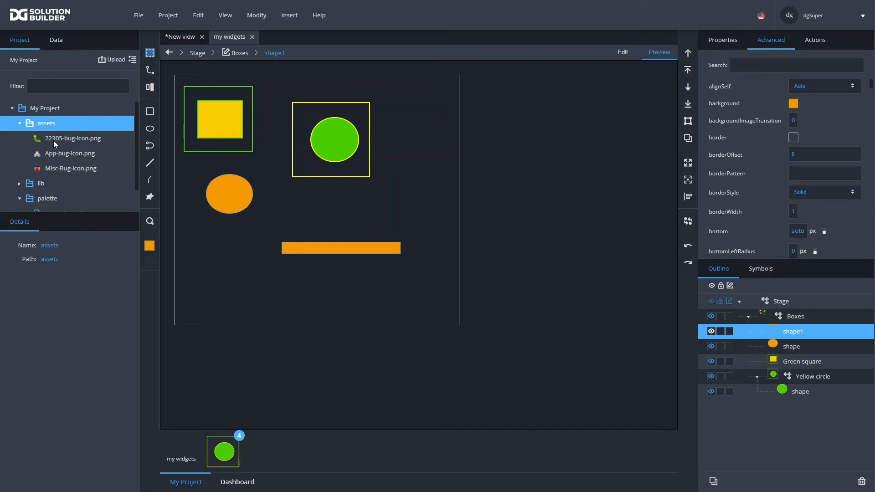
click(21, 124)
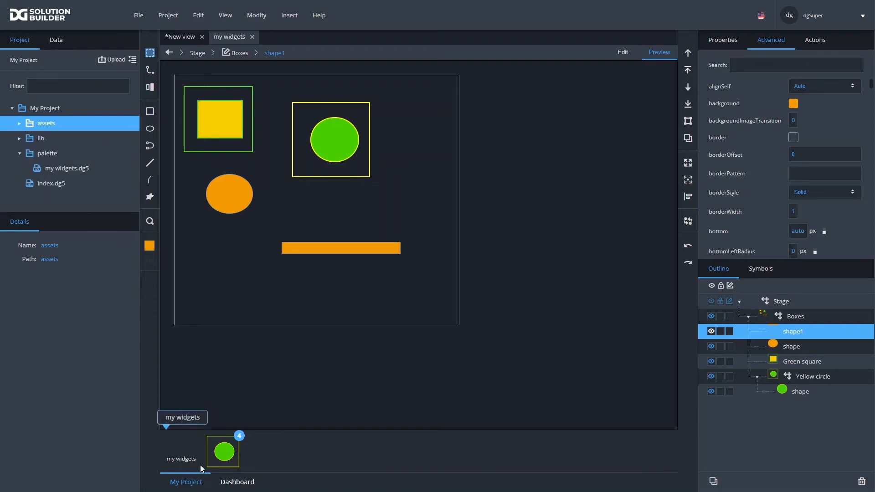
mouse_move(224, 451)
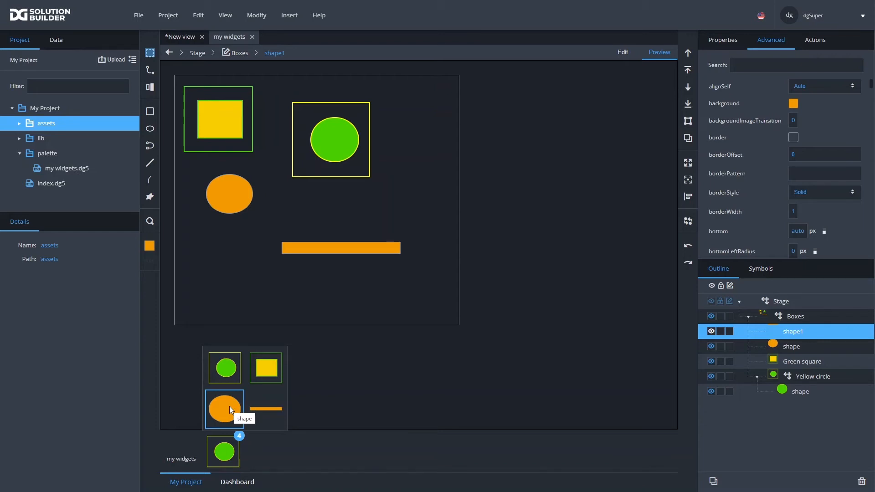
click(621, 53)
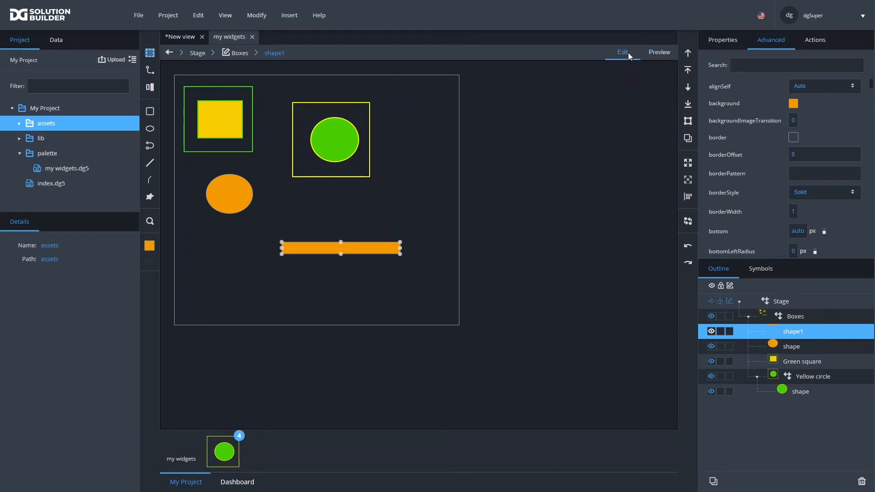
Search the Green square's advanced properties for widget
click(218, 126)
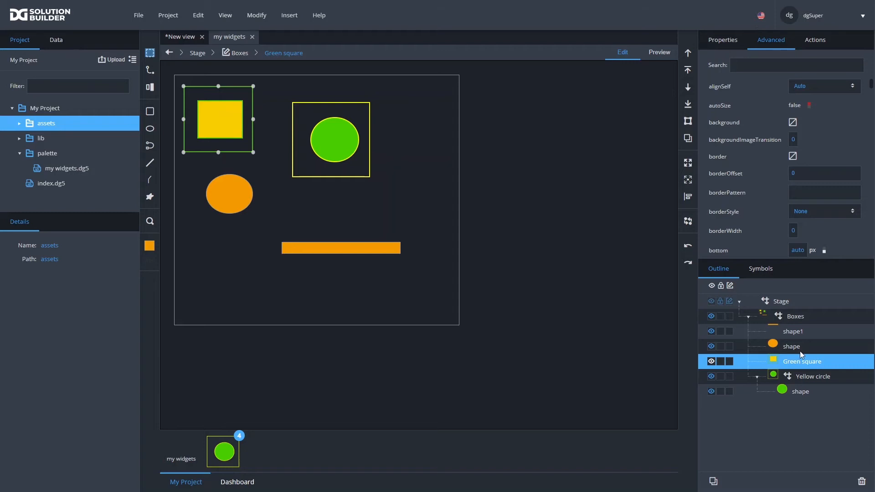
click(760, 67)
text(widget)
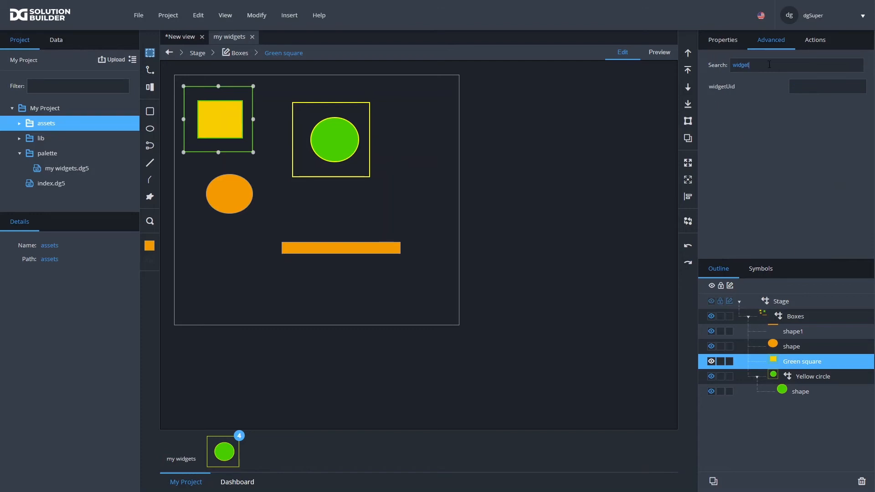
Find the Green square's paletteIcon property and set it to 22305-bug-icon.png from the assets folder
double_click(754, 65)
text(icon)
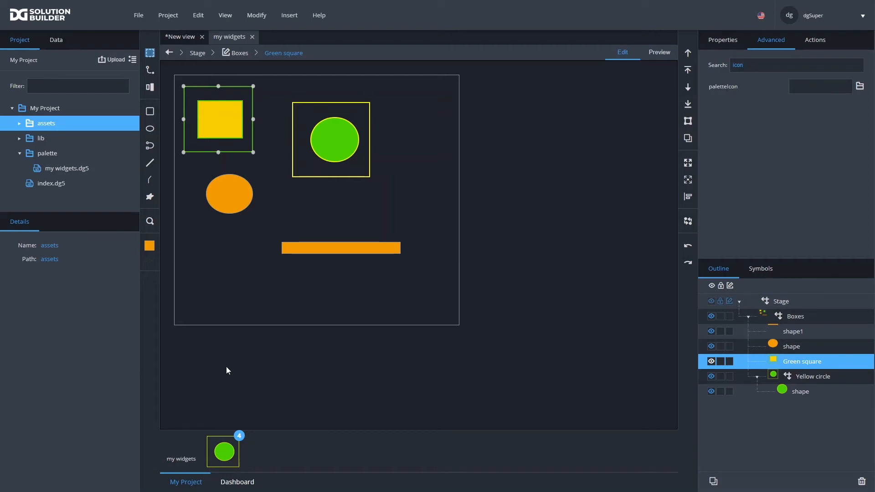
mouse_move(233, 441)
click(20, 124)
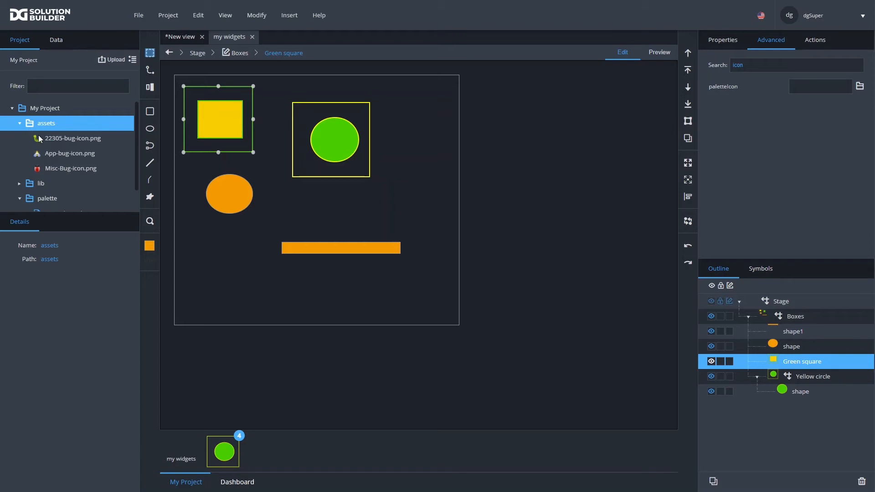
drag(45, 141, 808, 86)
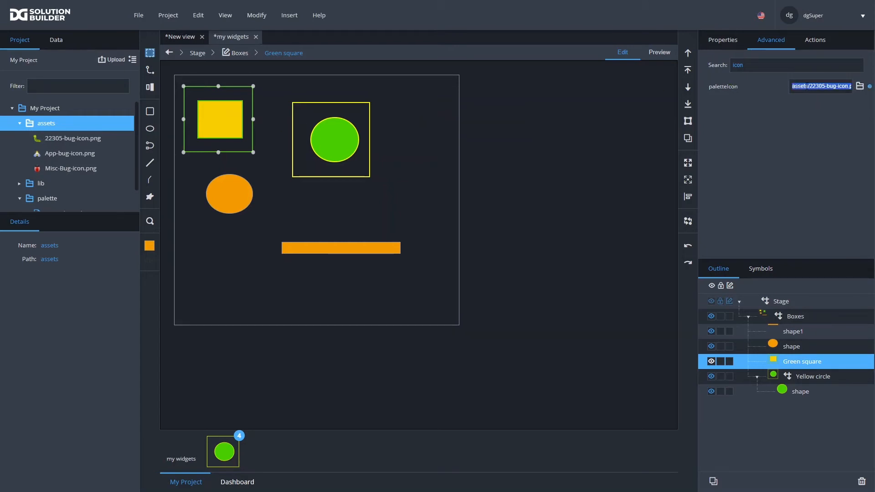
Set the paletteIcon of the Yellow circle to App-bug-icon.png and of the orange ellipse to Misc-Bug-icon.png
click(802, 379)
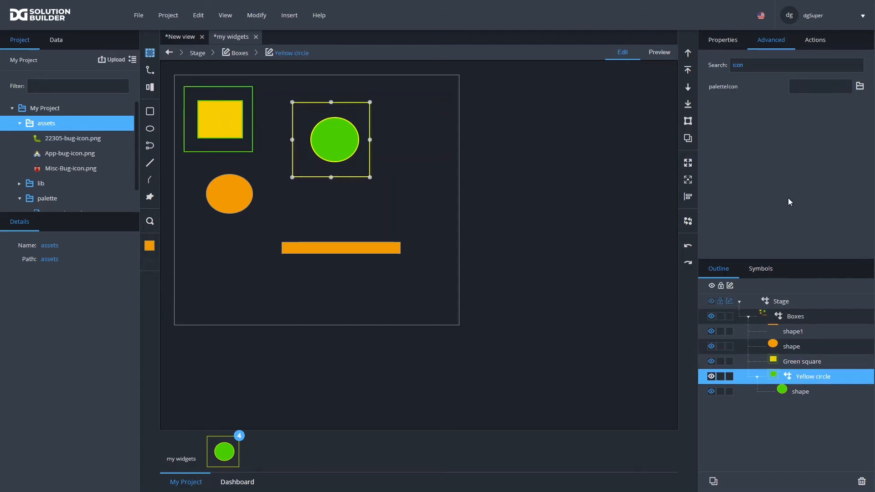
drag(51, 157, 822, 87)
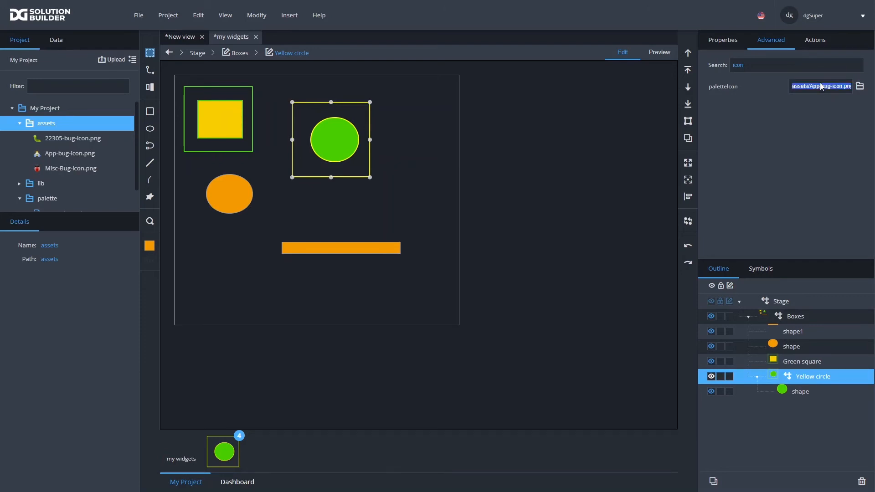
click(796, 345)
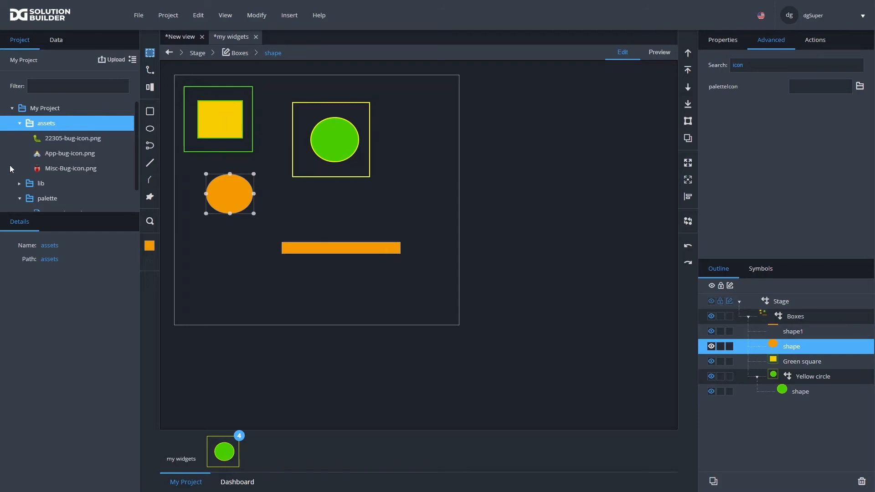
drag(50, 170, 824, 89)
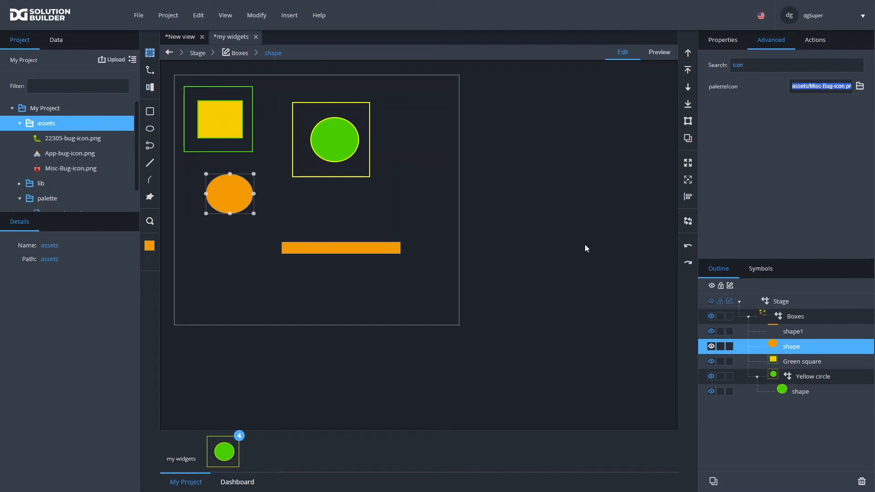
Set the Boxes group's paletteIcon to App-bug-icon.png, save the file and expand the widget group in the palette
click(795, 318)
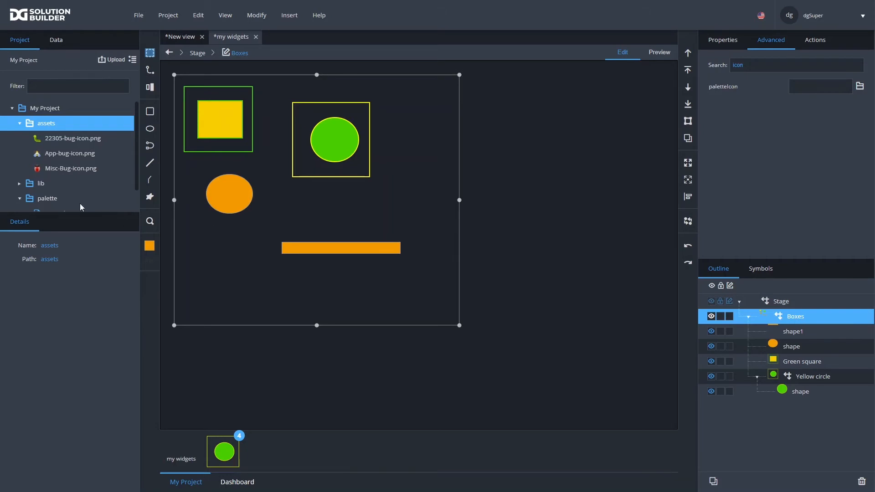
drag(56, 157, 829, 90)
key(ctrl+s)
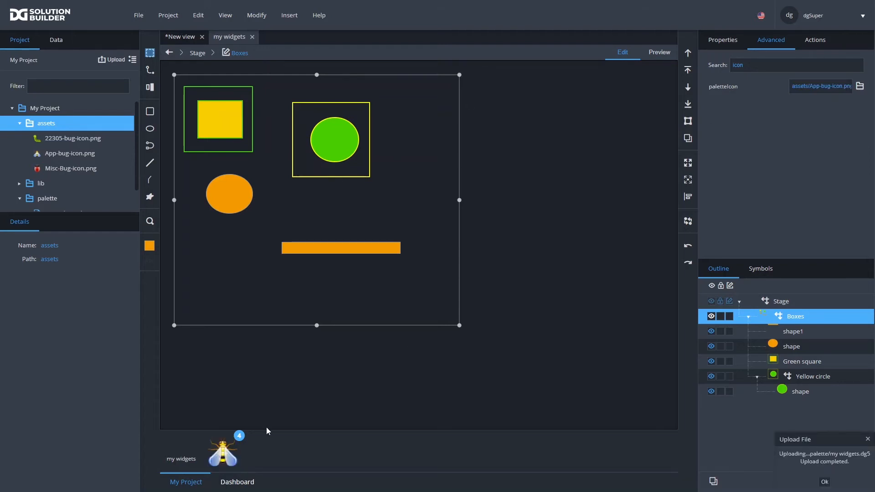
mouse_move(229, 451)
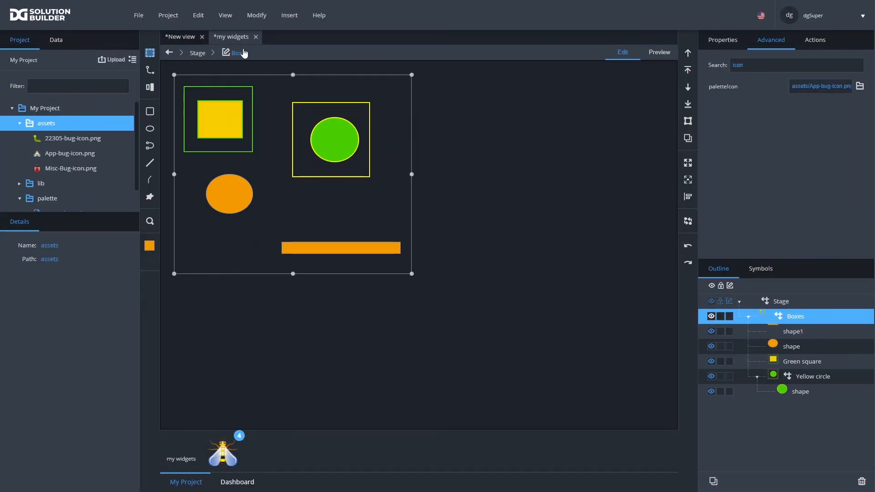
click(223, 451)
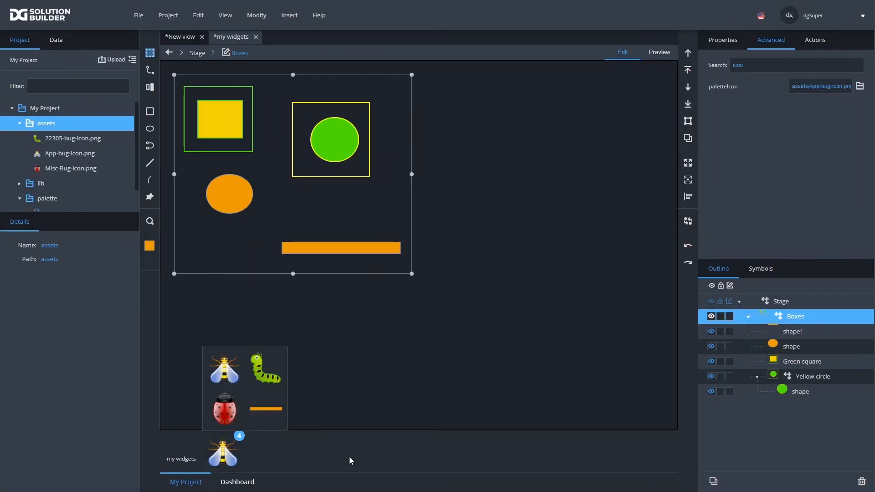
Delete the Yellow circle from New view and show the view's symbol list
click(176, 36)
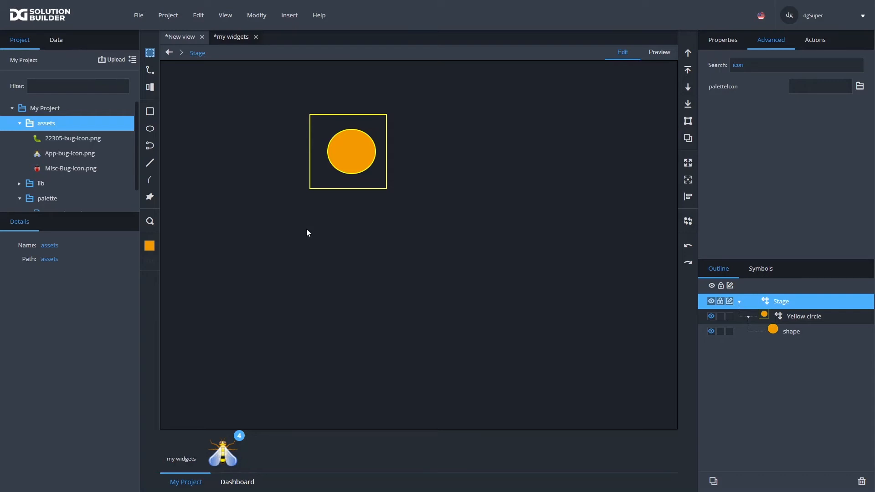
click(750, 270)
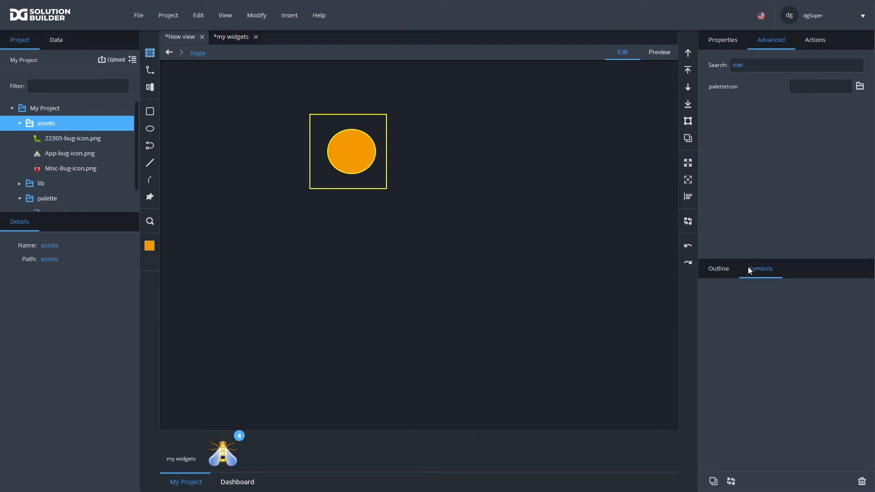
double_click(350, 169)
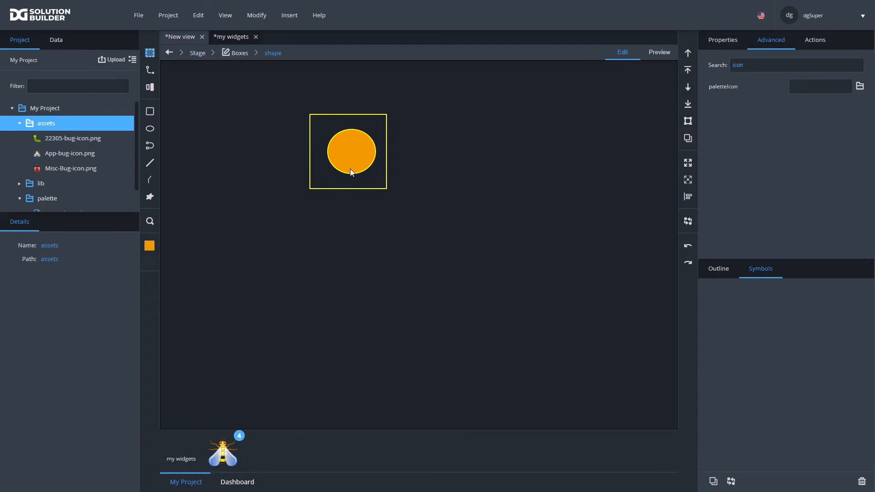
click(709, 270)
click(784, 315)
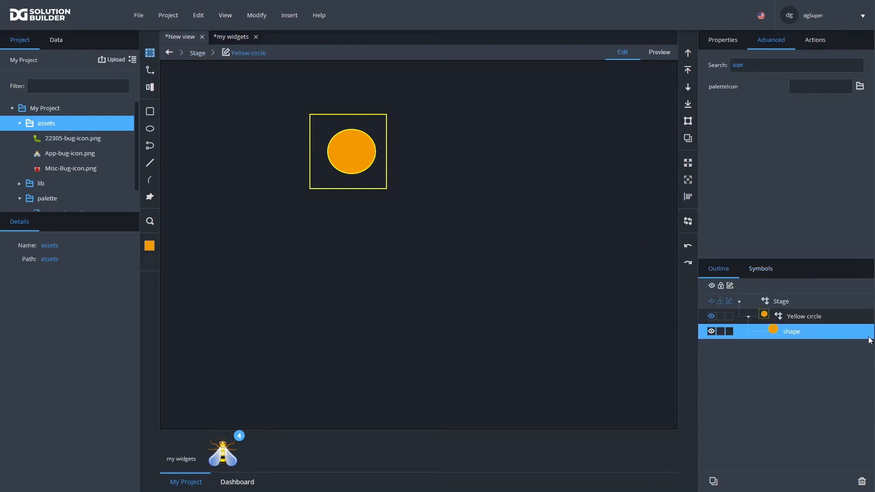
click(861, 482)
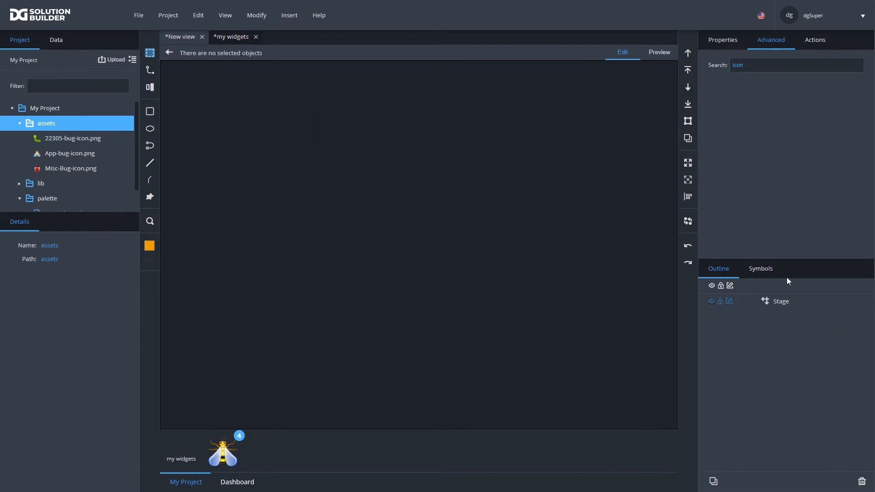
click(761, 268)
click(239, 113)
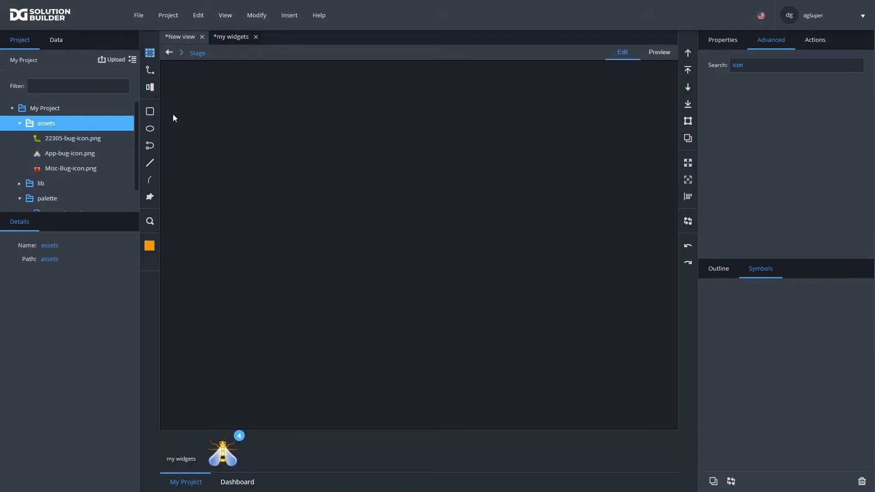
Insert a Group component near the upper middle of the empty stage
right_click(317, 116)
mouse_move(354, 127)
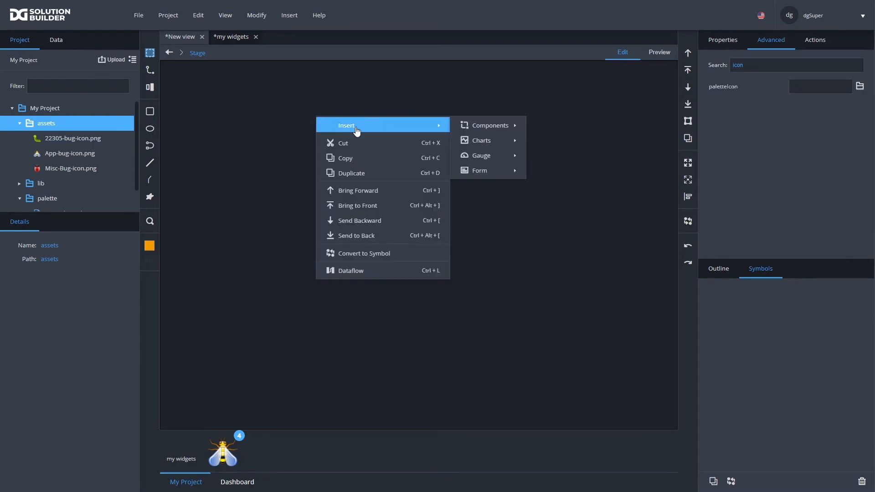
mouse_move(506, 128)
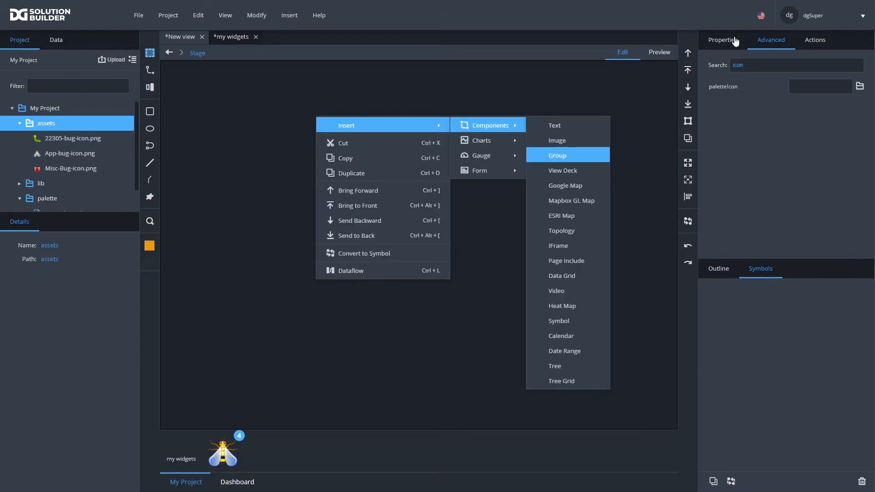
Give the new group a solid green fill and narrow it slightly
click(719, 39)
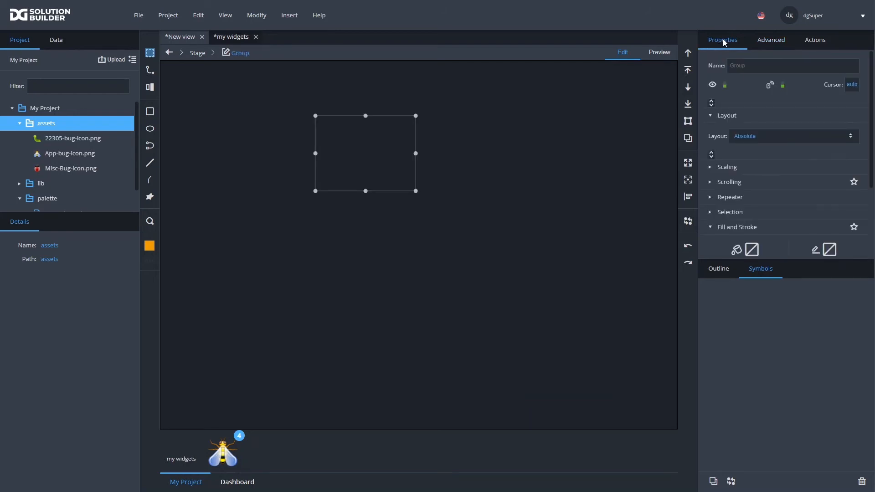
click(752, 249)
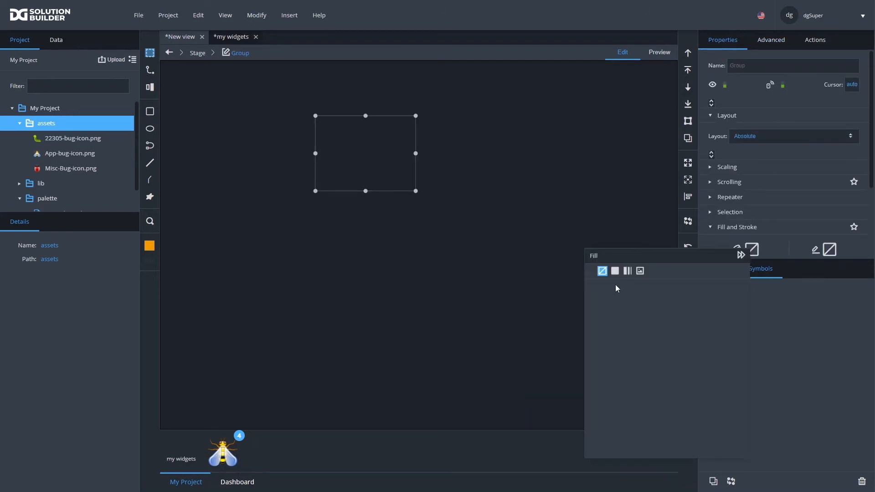
click(614, 271)
click(642, 315)
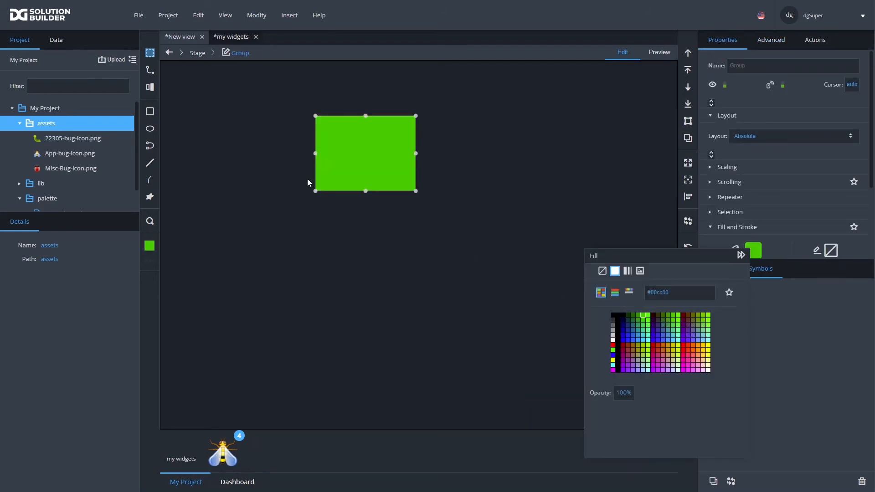
drag(420, 193, 402, 192)
Convert the green group to a symbol named Form and select it in the symbol list
right_click(271, 136)
right_click(341, 131)
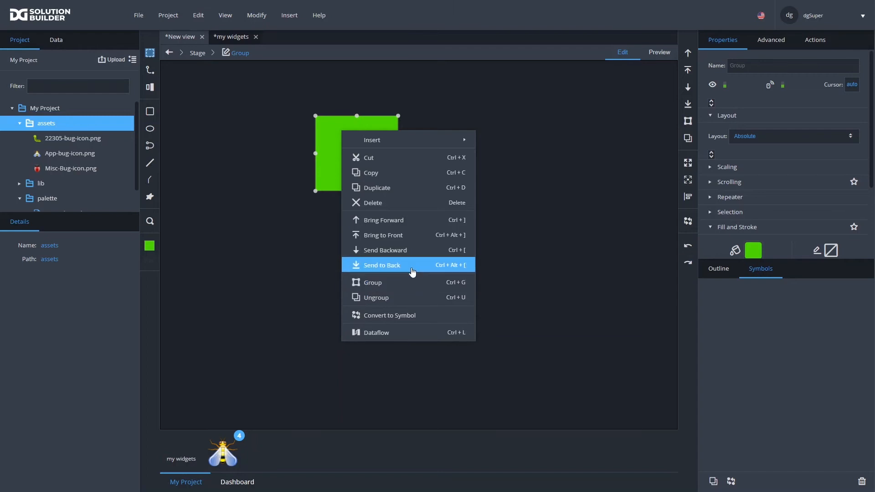
click(407, 316)
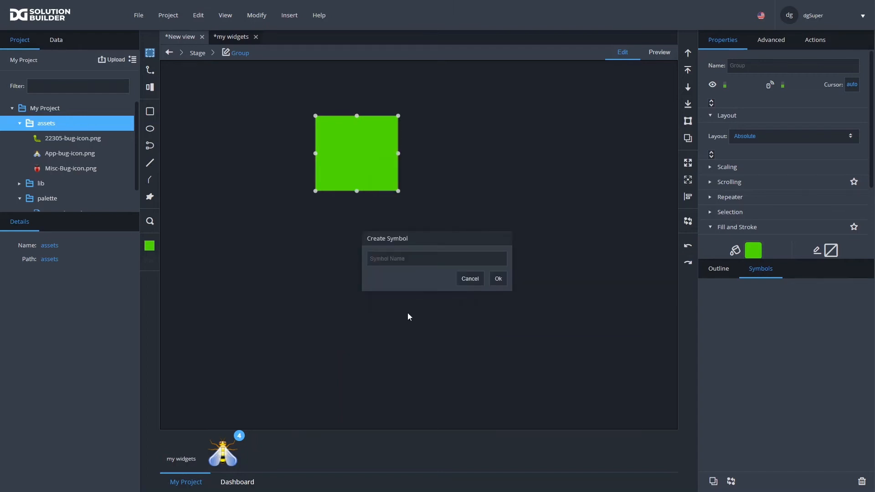
text(Form)
click(498, 280)
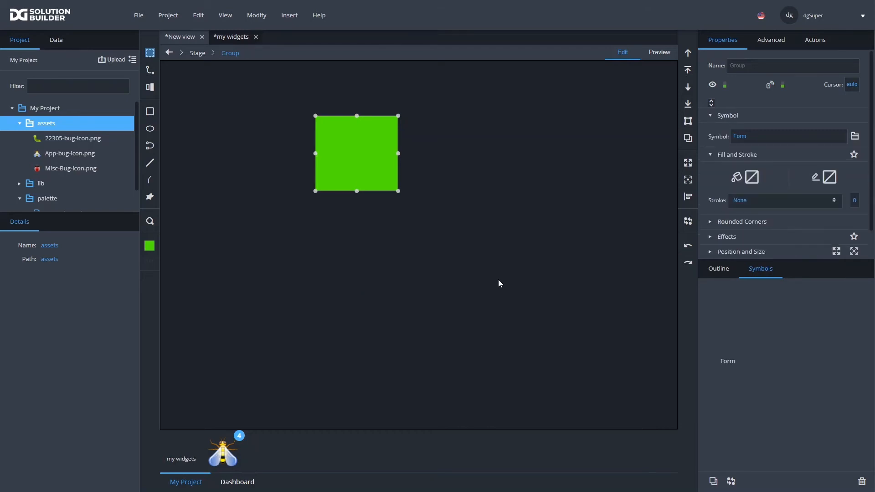
click(723, 363)
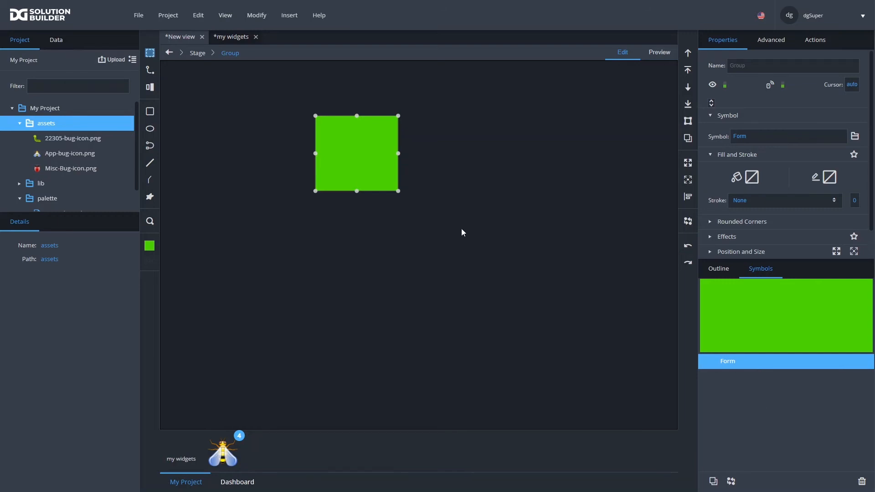
Reposition the Form instance toward the stage's upper-left corner and enlarge it into a tall form-sized rectangle
drag(334, 152, 289, 146)
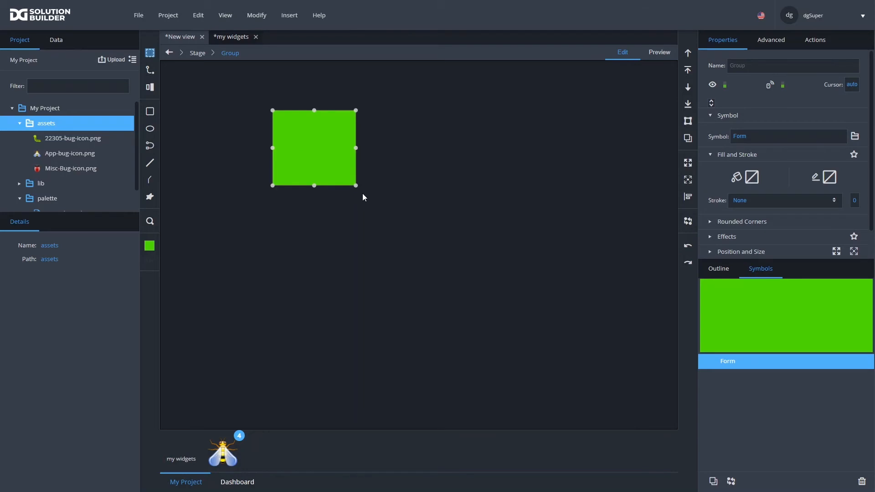
drag(356, 186, 503, 356)
drag(442, 307, 383, 298)
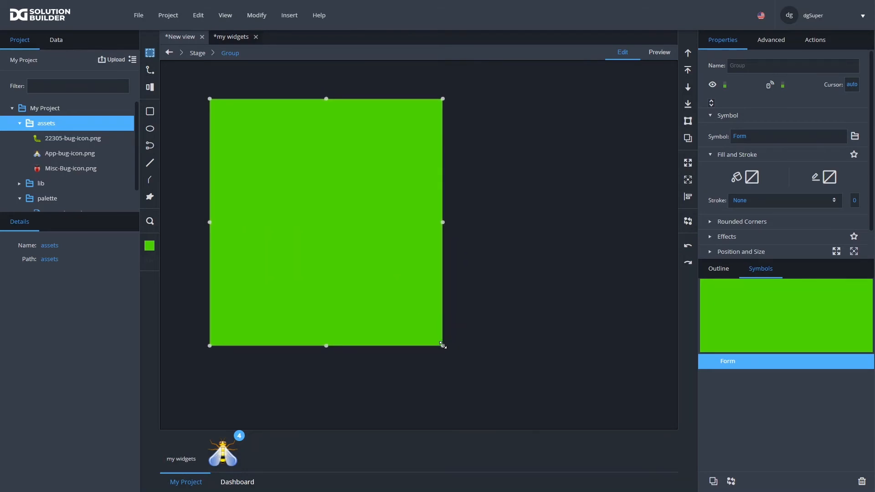
drag(442, 345, 427, 351)
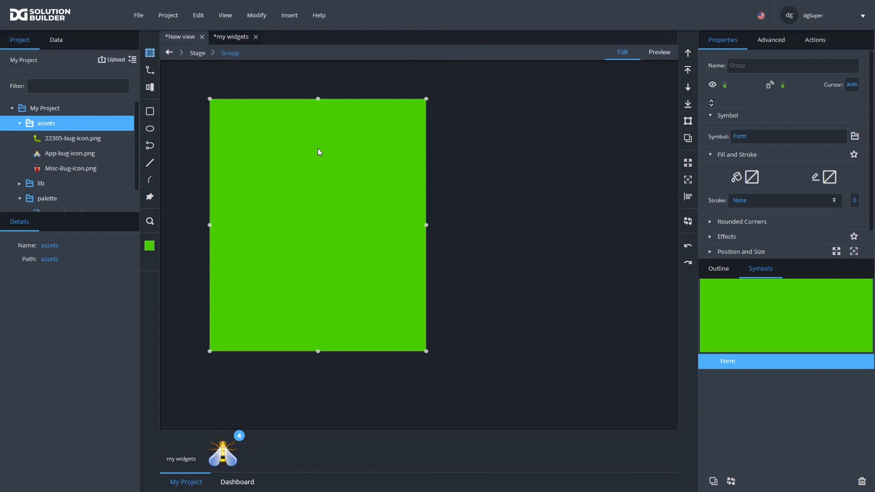
Insert a second Group component to the right of the green form and flatten it into a wide bar
right_click(502, 121)
mouse_move(537, 129)
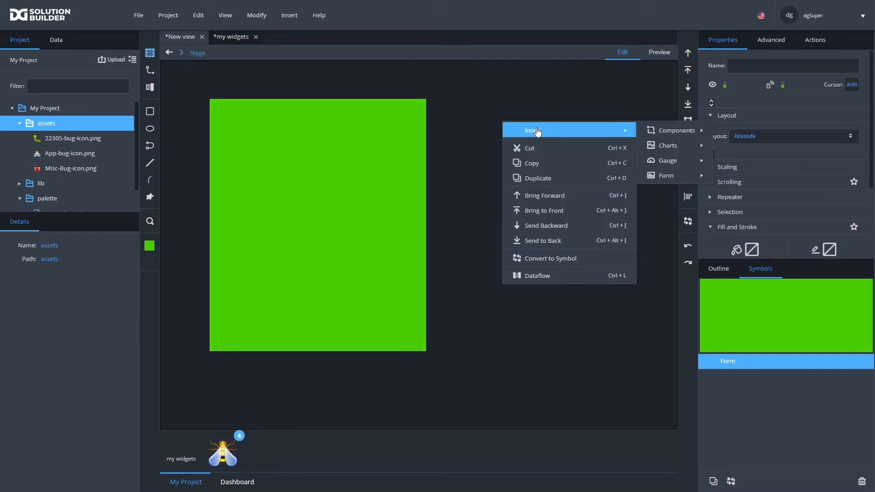
mouse_move(675, 130)
click(744, 160)
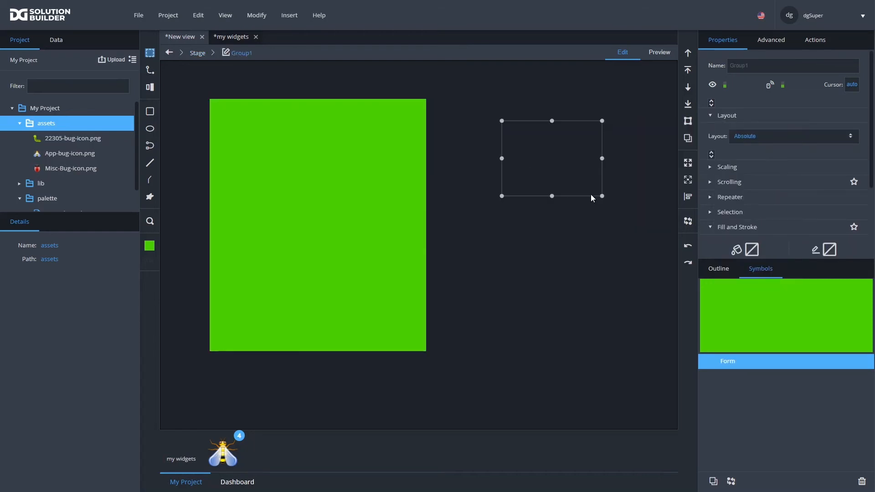
click(611, 187)
click(576, 188)
drag(602, 196, 614, 147)
Fill the bar-shaped group with solid white and make it longer and slightly thinner
click(752, 249)
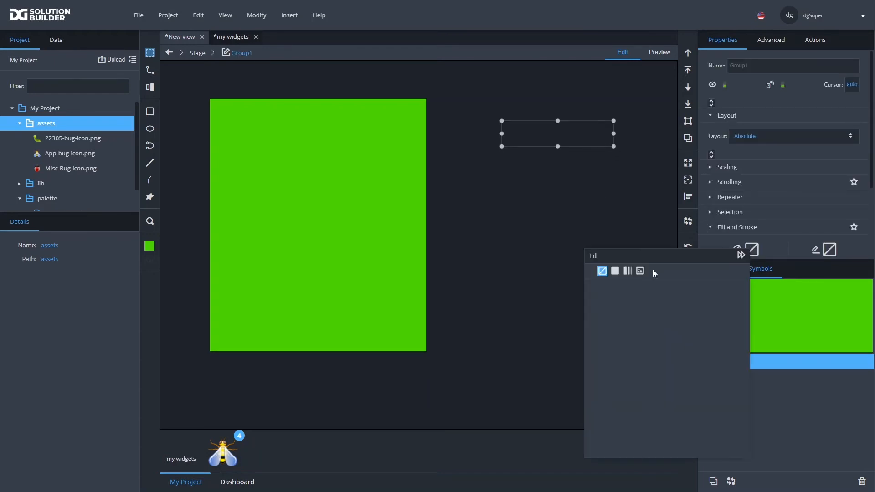
click(615, 270)
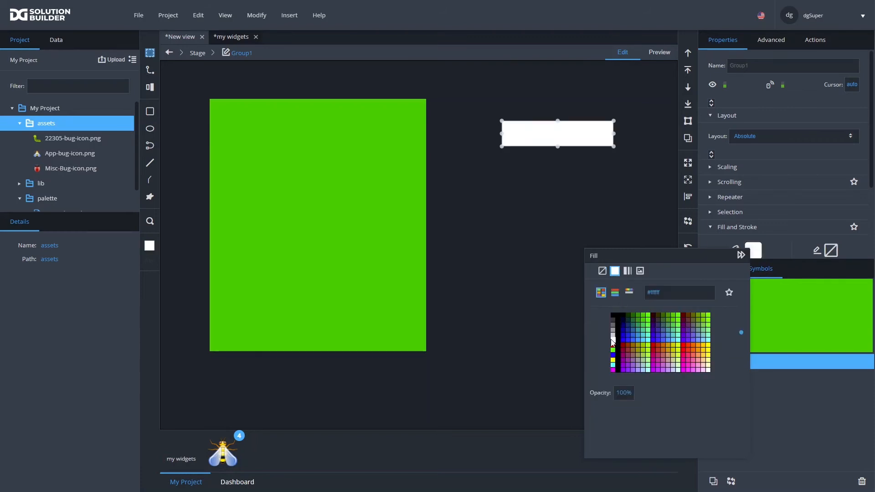
click(265, 205)
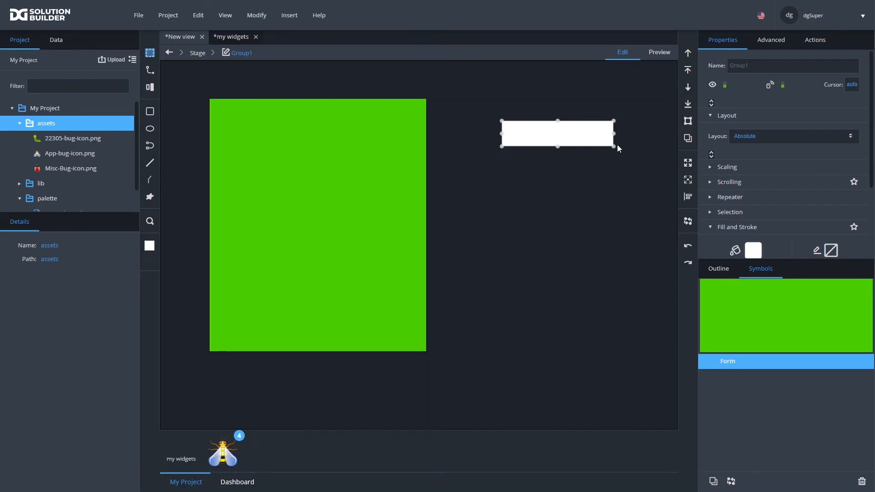
drag(614, 146, 641, 143)
click(318, 202)
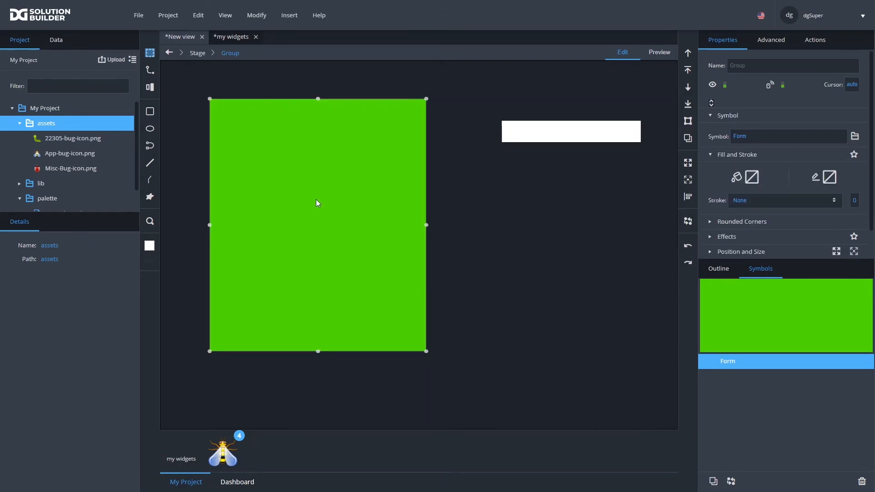
Apply a solid grey #999999 fill to the green Form instance and show the stage outline
click(756, 181)
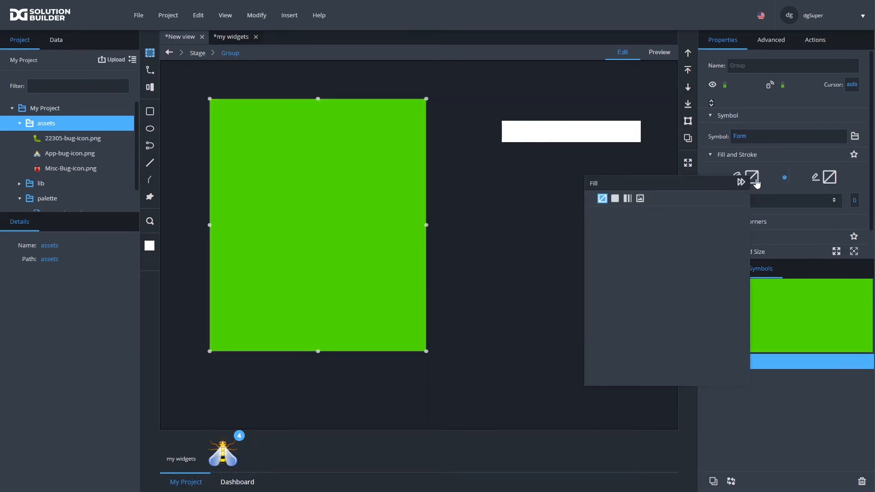
click(615, 198)
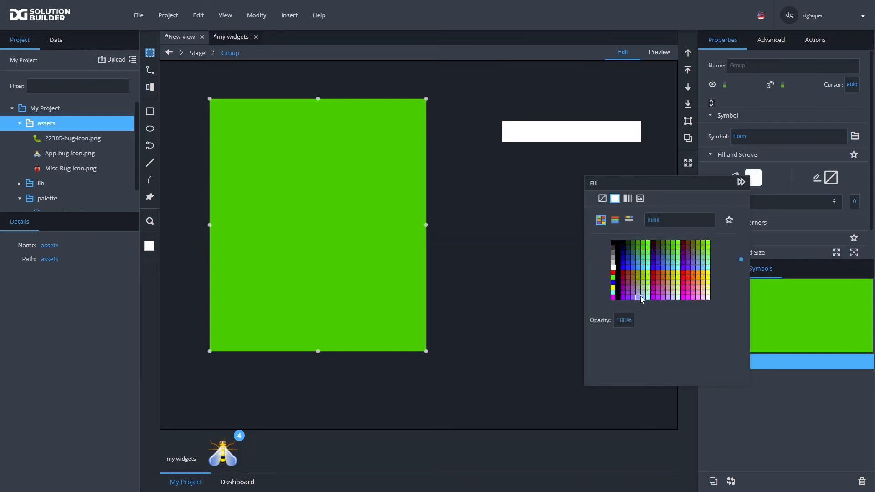
click(613, 260)
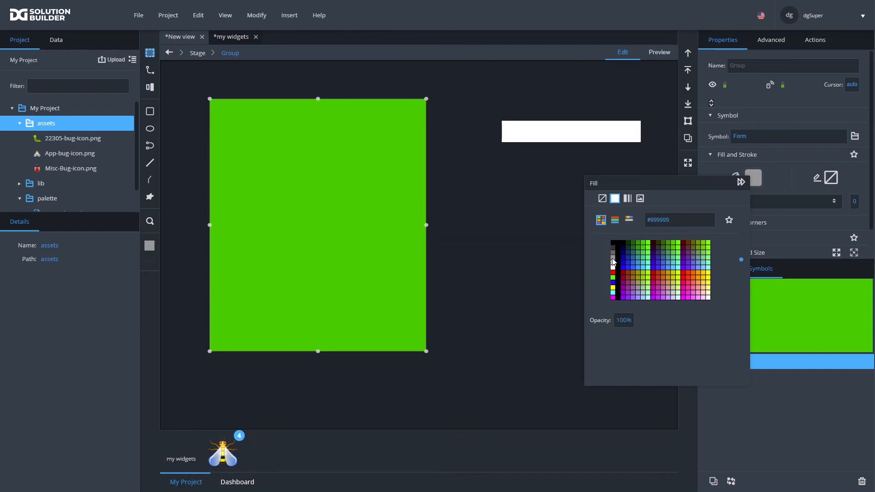
click(794, 269)
click(723, 269)
click(791, 316)
click(784, 327)
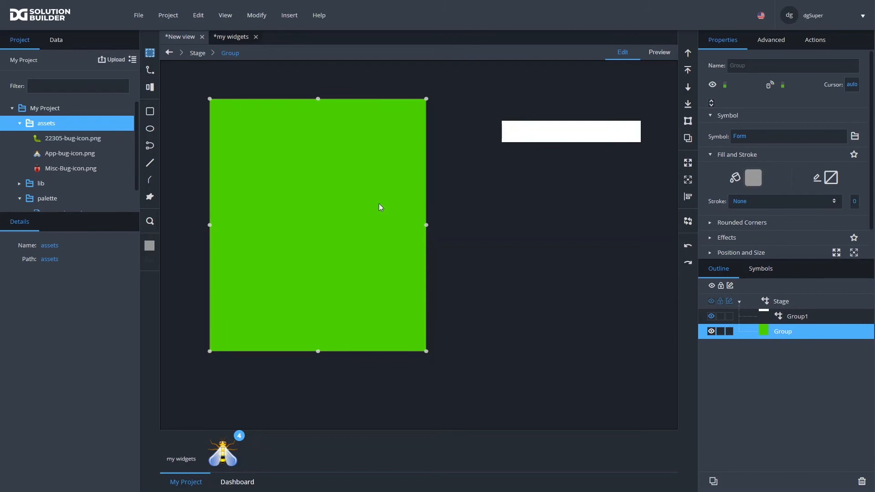
Edit the Form symbol itself, fill it with solid grey #999999 and accept the symbol edit
double_click(325, 186)
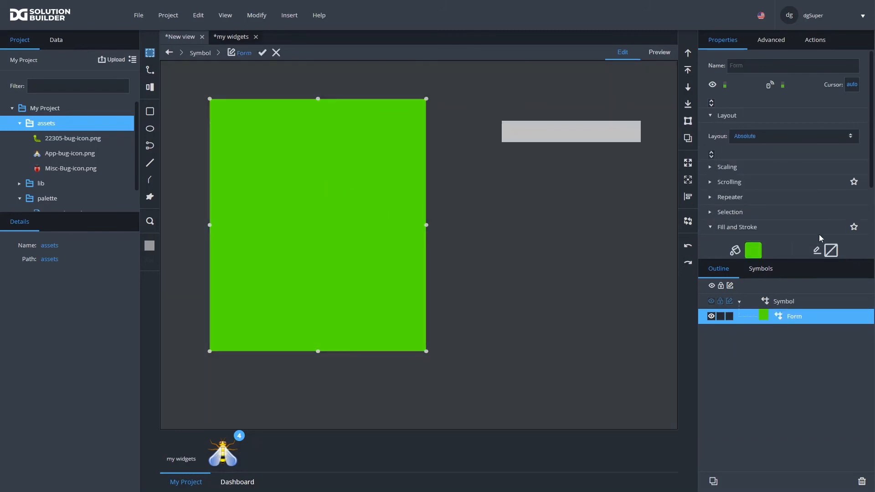
click(755, 254)
click(611, 328)
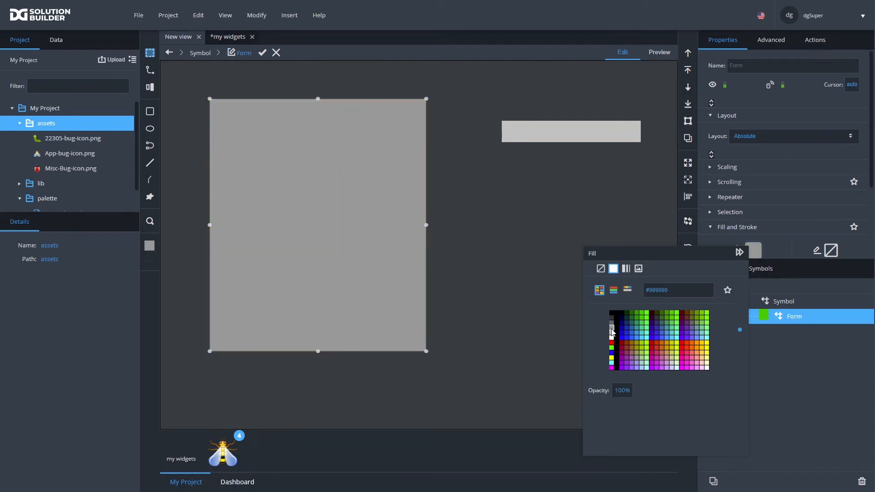
click(262, 53)
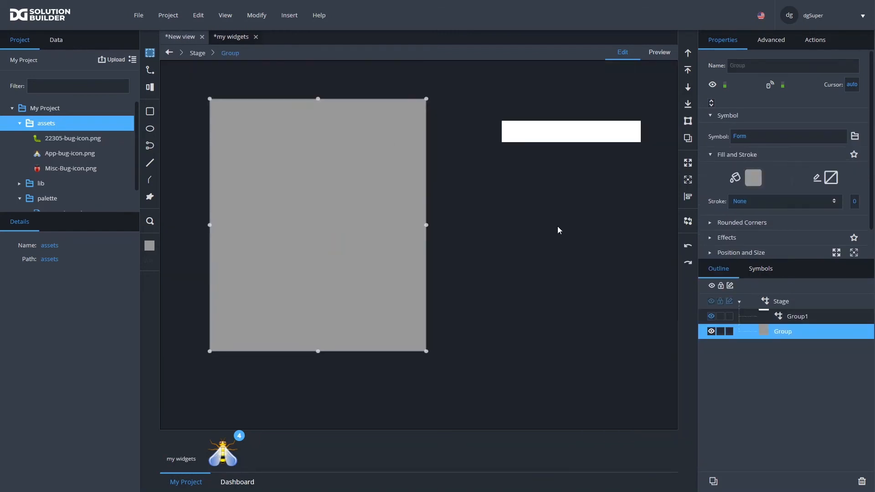
Move the white bar up closer to the grey form and convert it to a symbol named form_field
click(563, 144)
drag(581, 138, 536, 119)
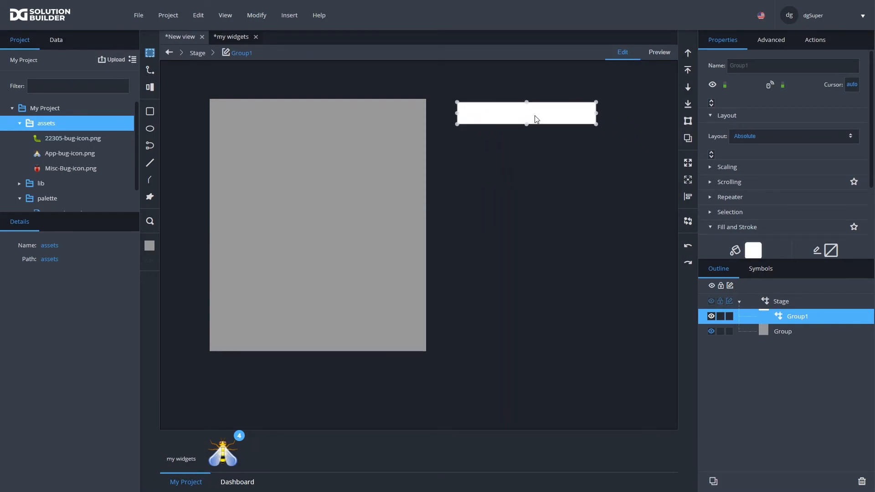
right_click(540, 120)
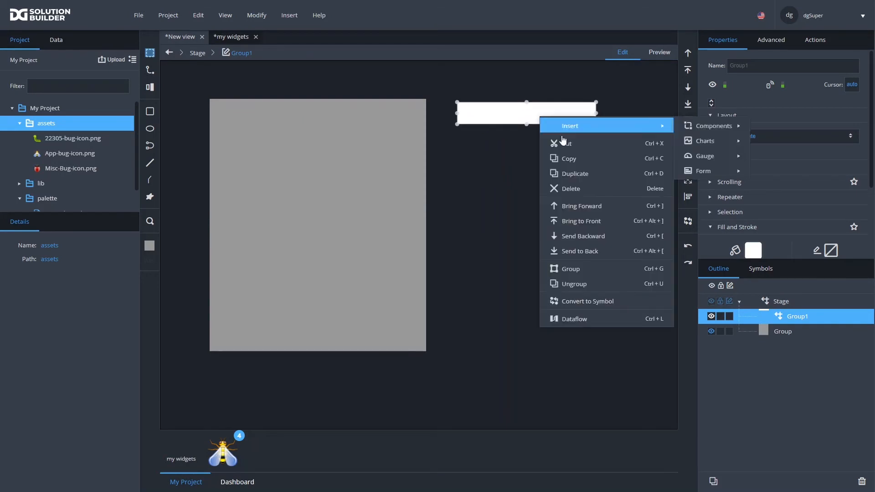
click(587, 299)
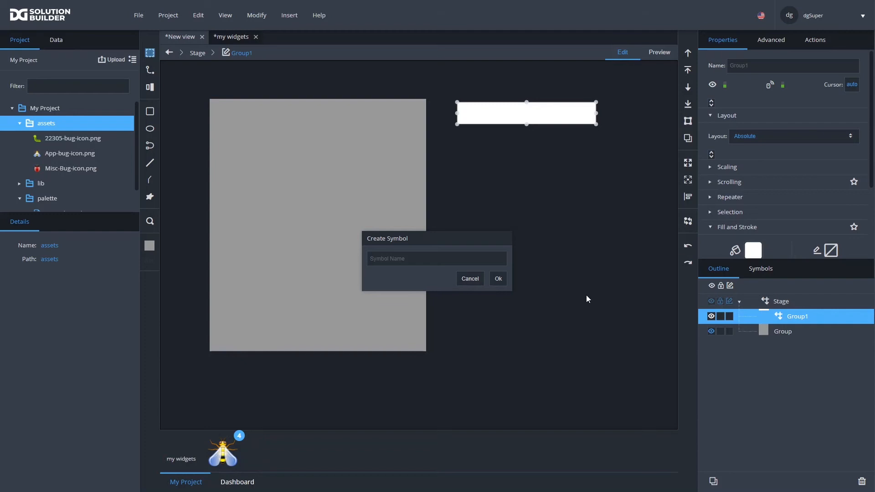
text(property)
key(ctrl+a)
text(form_field)
click(497, 279)
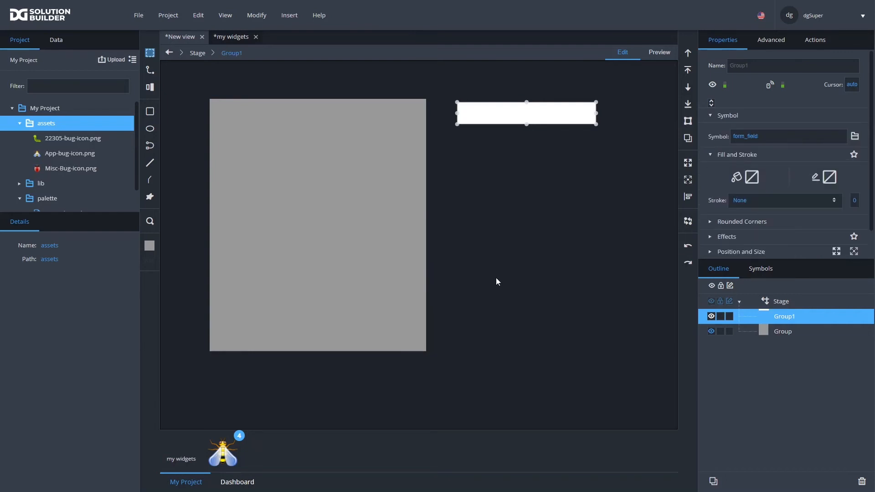
Examine the previews of the Form and form_field symbols in the symbol list
click(757, 273)
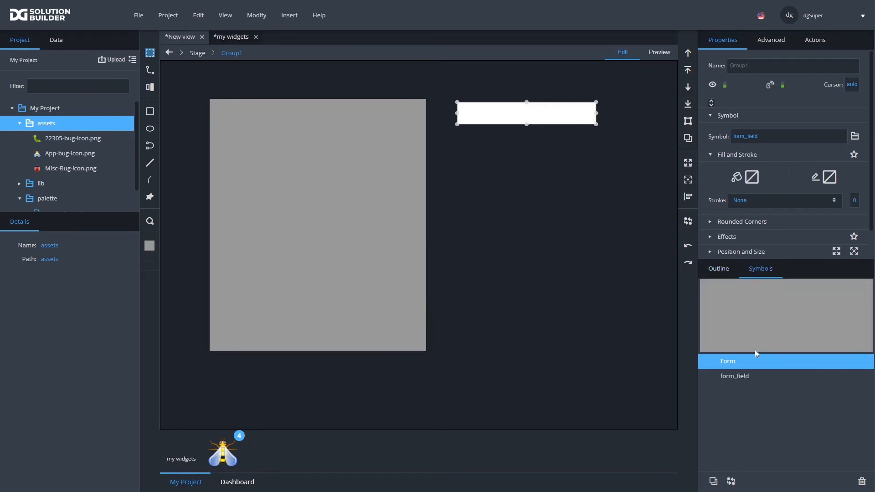
click(727, 377)
click(732, 363)
click(732, 375)
click(732, 365)
click(731, 378)
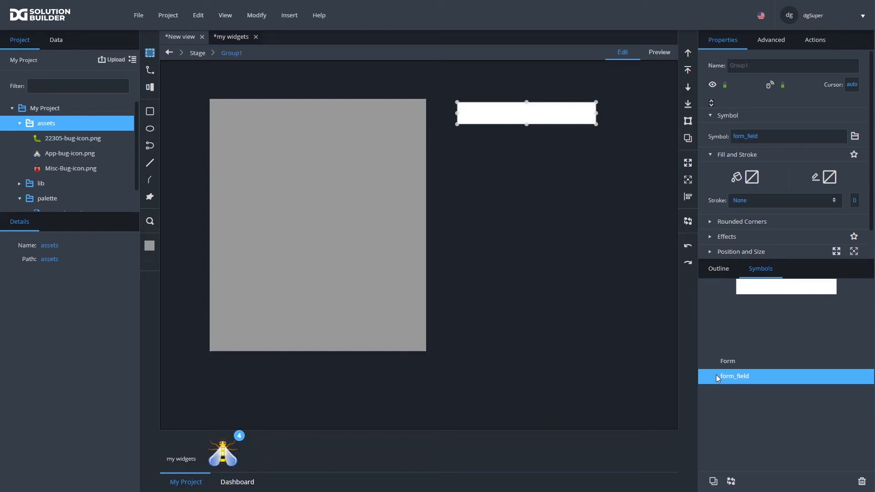
click(736, 362)
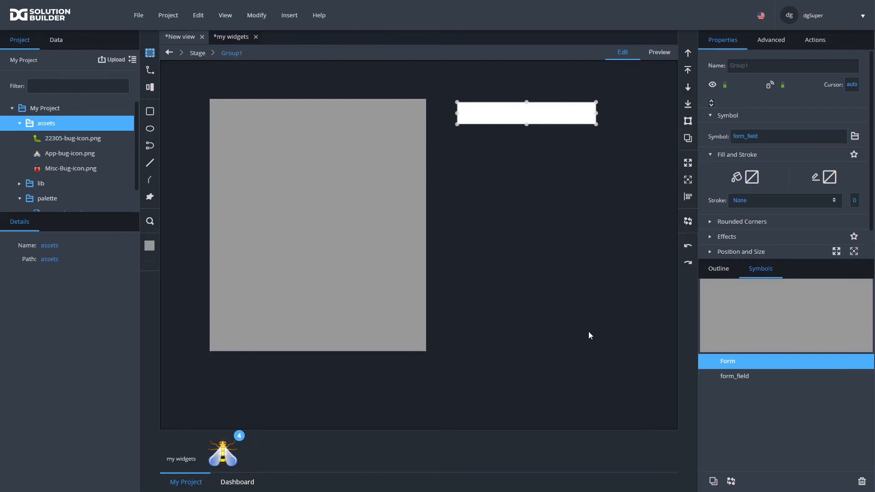
Rename the form_field symbol to Form.form_field, expand Form in the symbol list and select the nested form_field
click(723, 377)
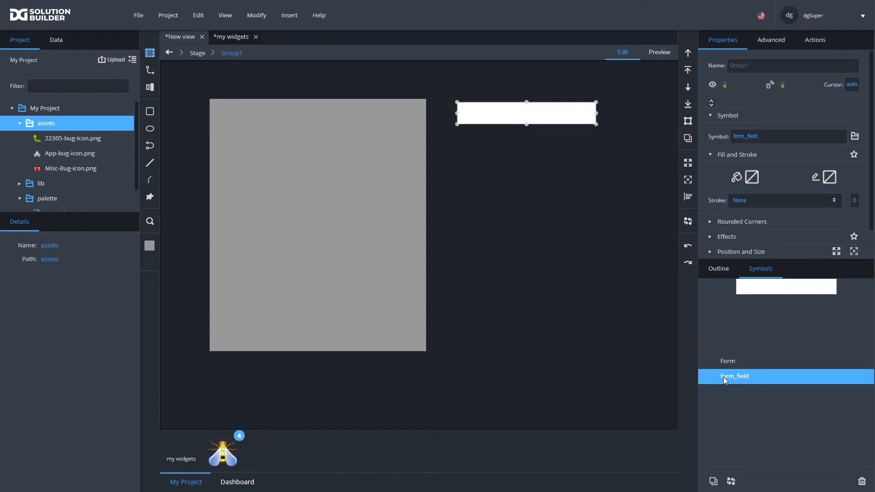
right_click(723, 376)
click(750, 394)
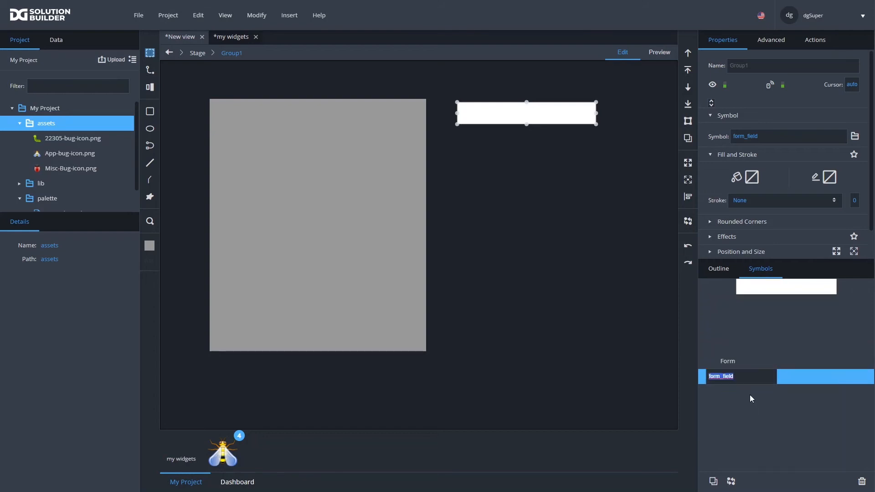
click(709, 377)
text(Form.)
key(Return)
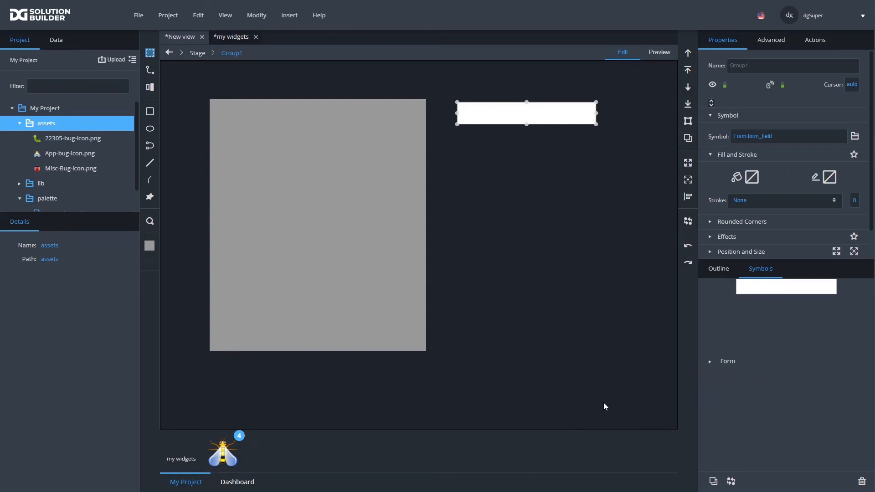
click(711, 363)
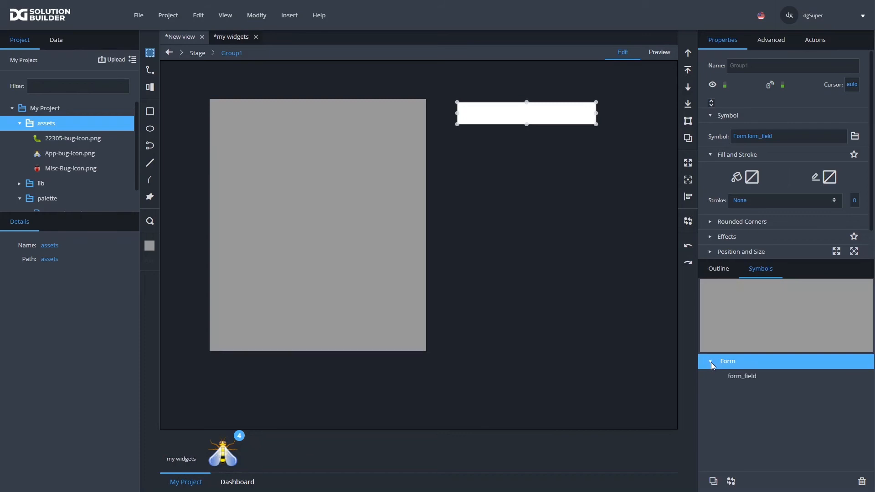
click(735, 376)
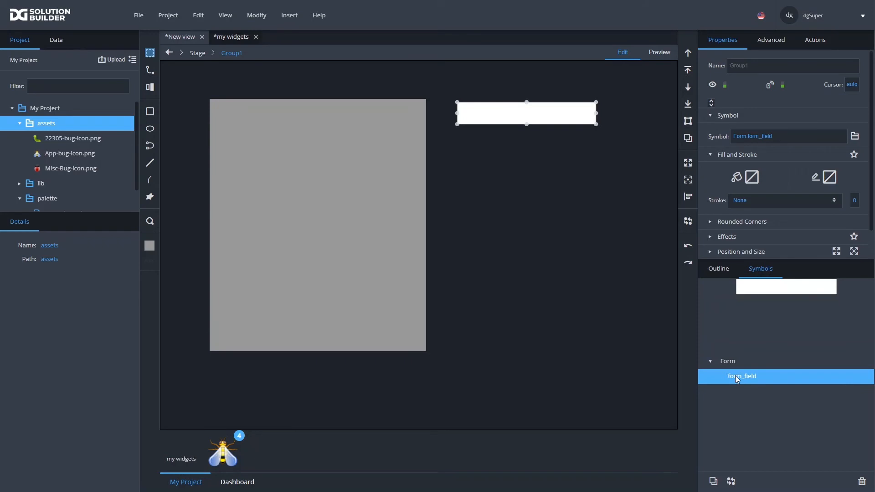
Insert another Group component on the stage below the white bar and shrink it to a small, short bar
click(149, 112)
click(150, 52)
right_click(488, 183)
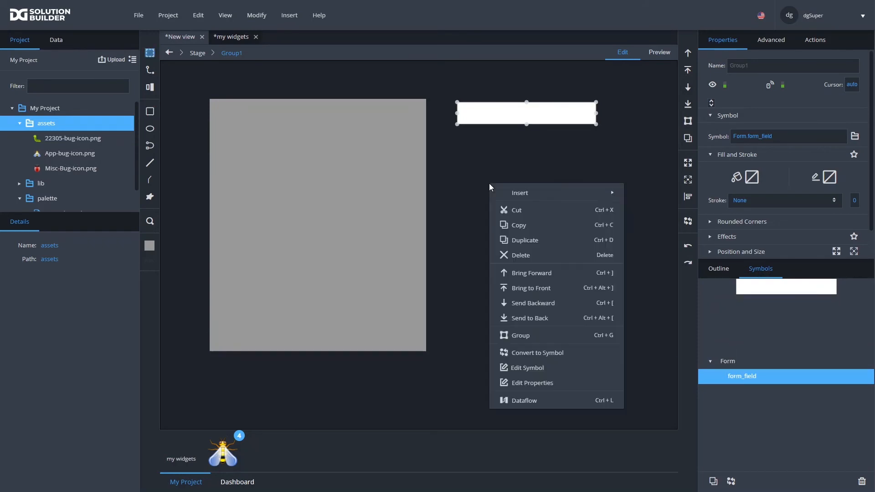
mouse_move(597, 195)
mouse_move(679, 195)
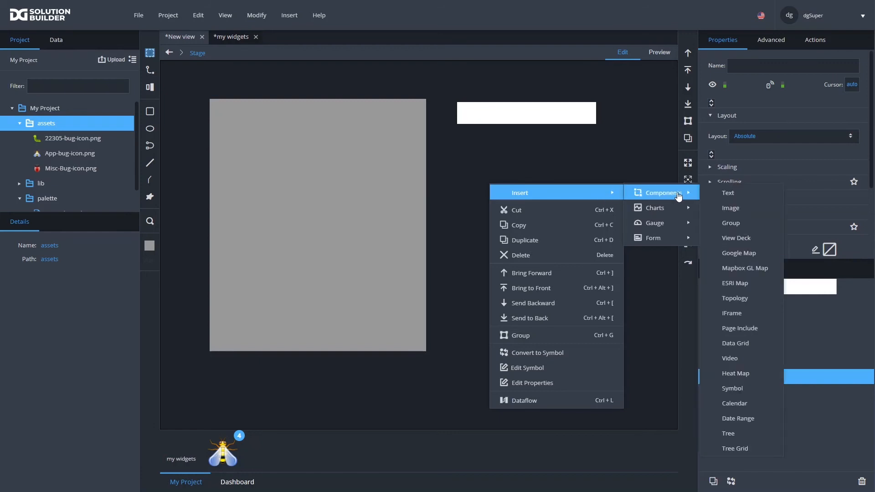
click(738, 223)
drag(588, 259, 562, 202)
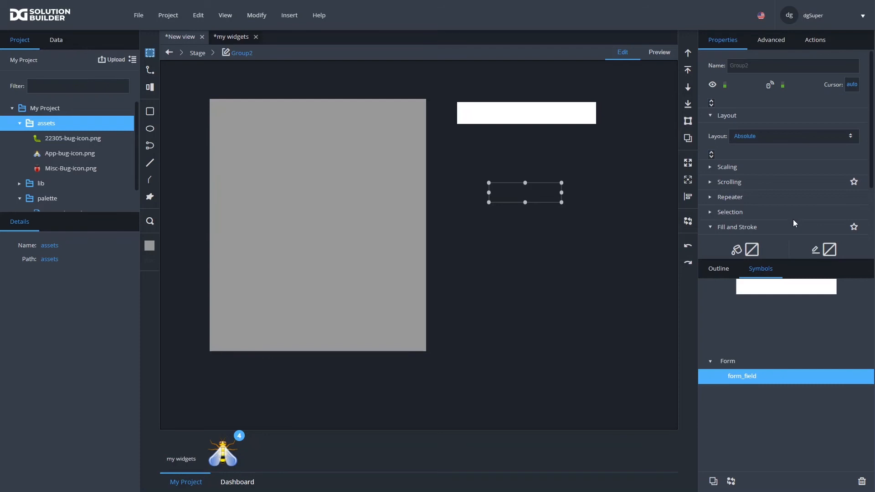
Fill the new small group with solid dark grey #666666
click(749, 250)
click(616, 272)
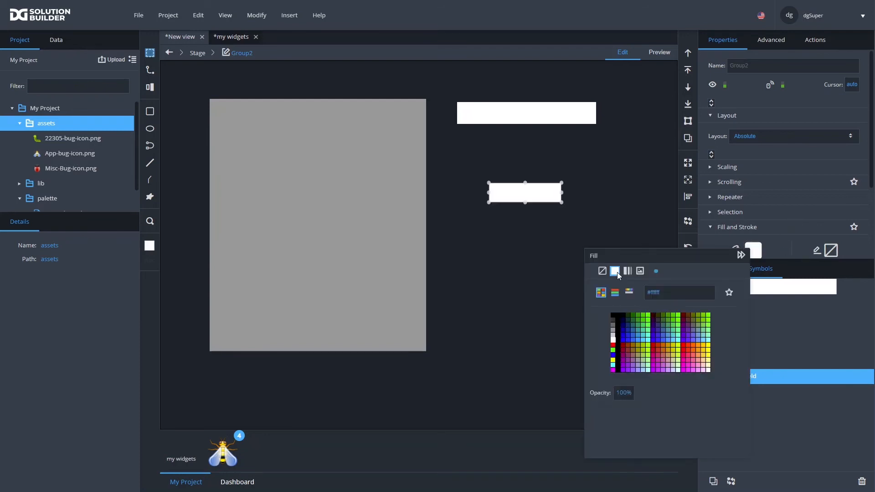
click(612, 327)
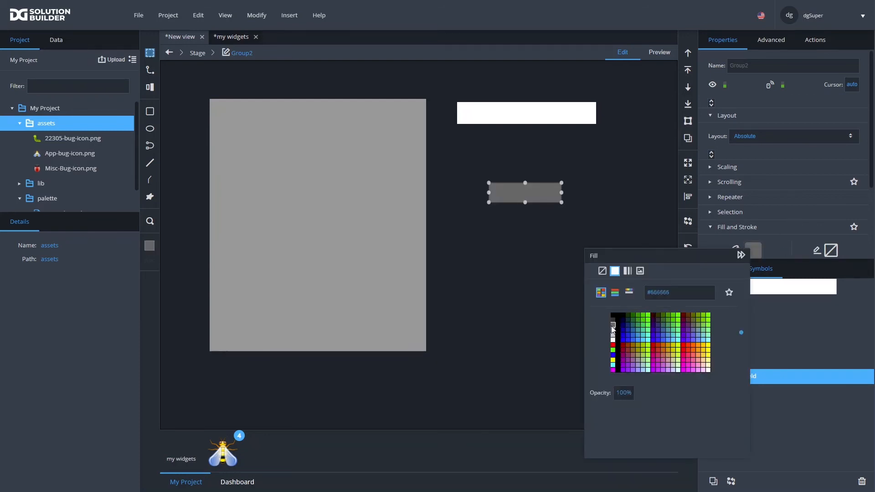
Convert the dark grey group to a symbol named Form.form_field.value and select it in the symbol list
right_click(519, 192)
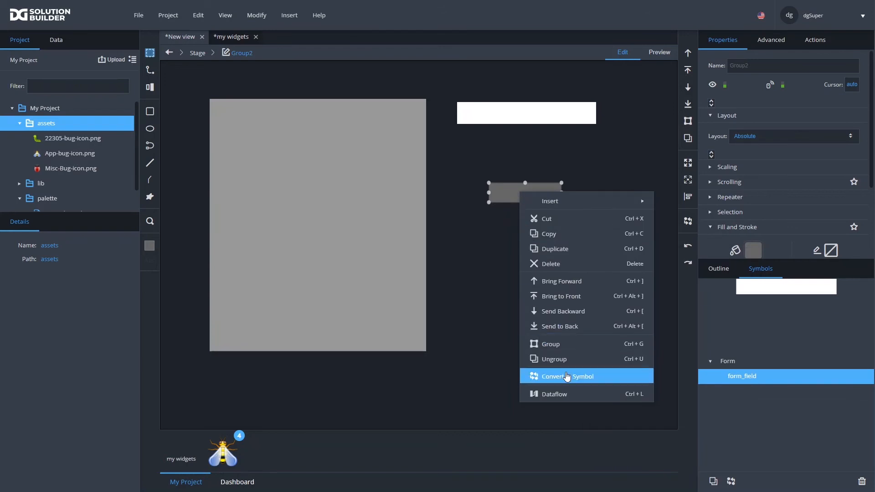
click(529, 376)
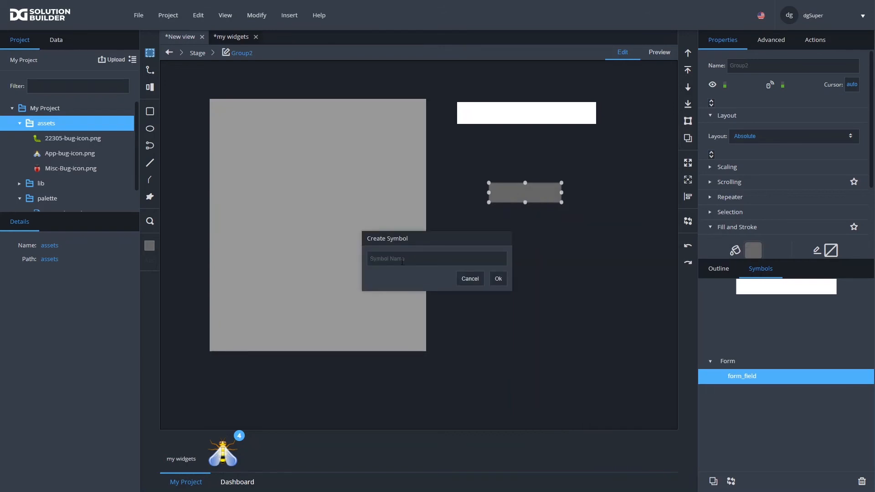
text(Form.form_field.value)
click(498, 279)
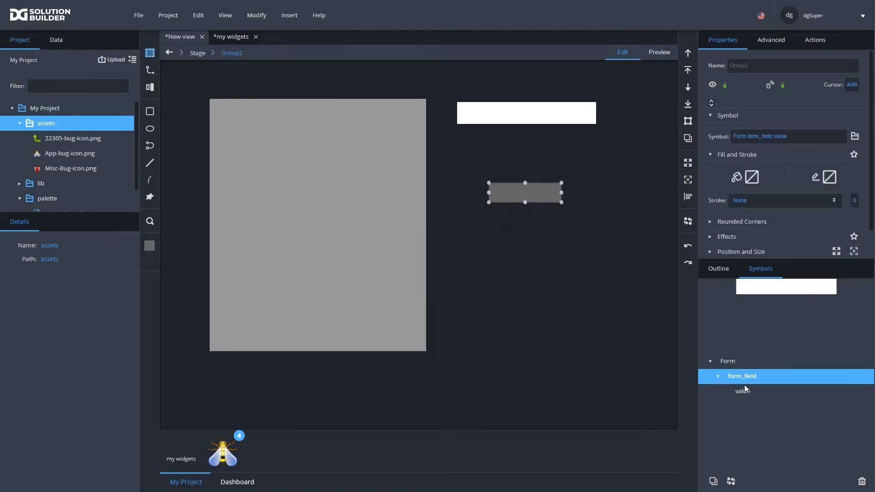
click(743, 392)
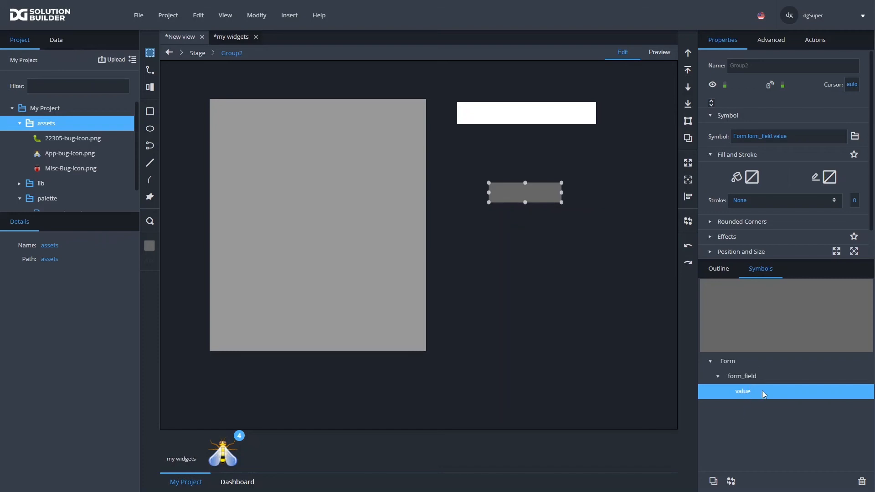
Move the dark grey value instance up to just below the white bar and show the stage outline
drag(795, 137, 767, 137)
click(765, 138)
drag(525, 195, 501, 149)
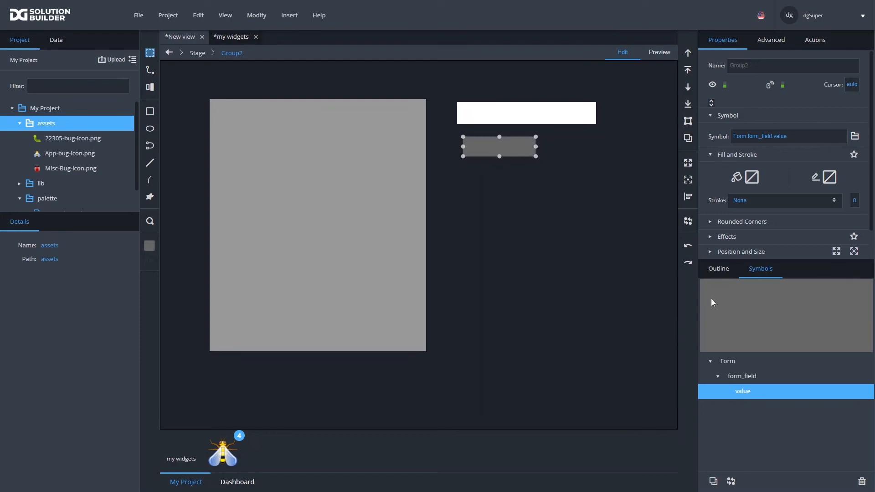
click(714, 271)
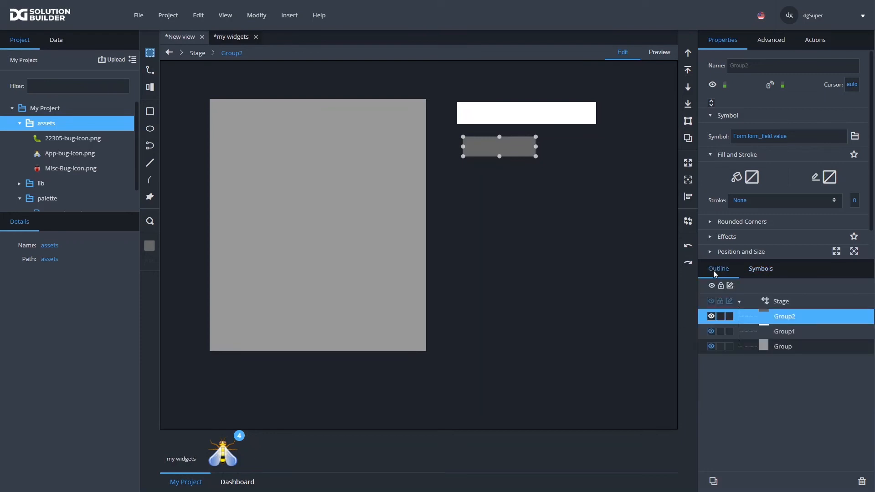
Open the Form symbol for editing, insert a Group component near its upper edge and flatten it into a wide bar
click(359, 219)
double_click(359, 219)
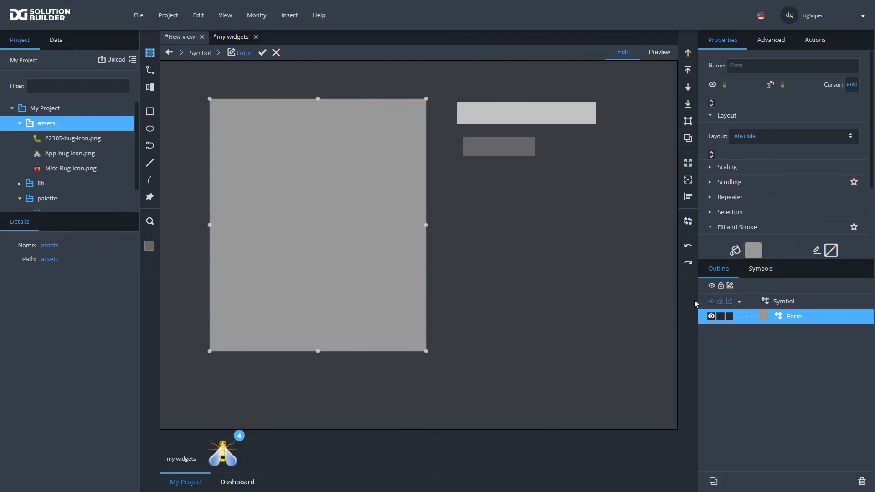
right_click(233, 133)
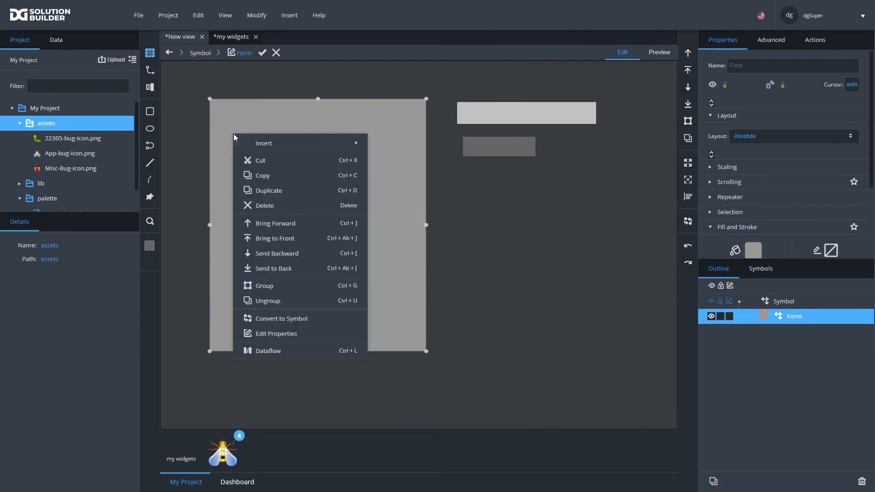
mouse_move(274, 143)
mouse_move(401, 143)
click(468, 174)
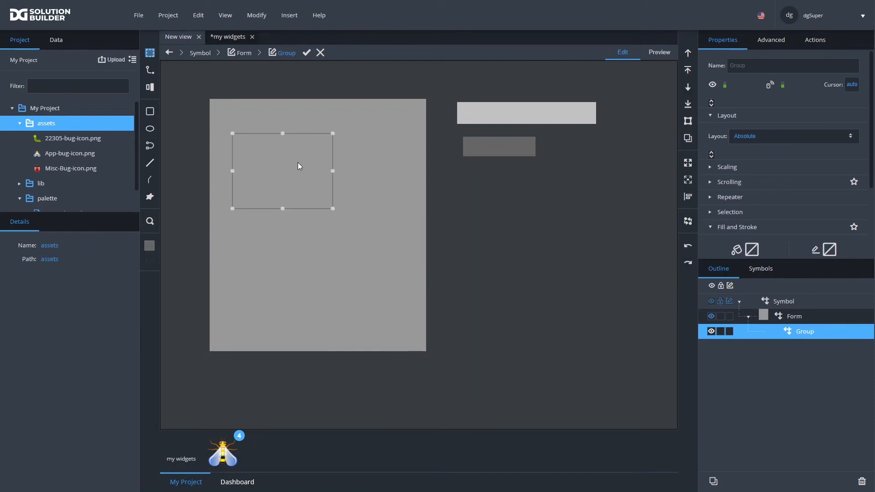
drag(333, 205, 378, 161)
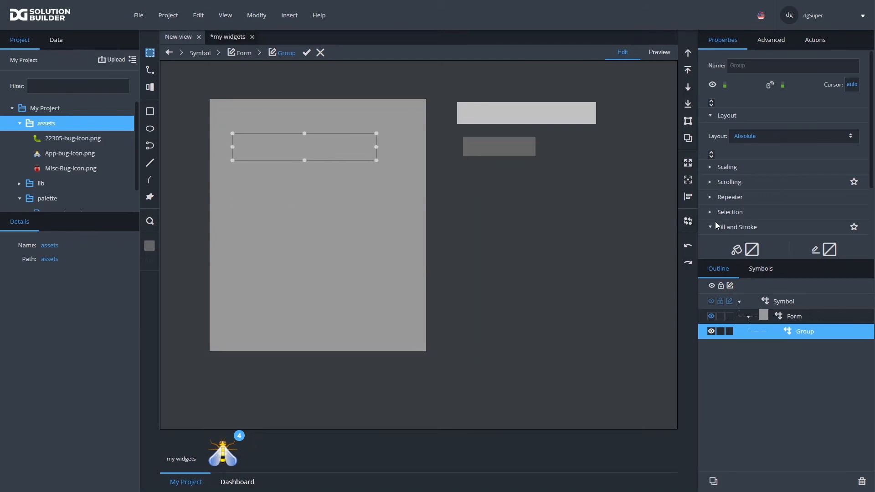
Fill the wide bar group inside the Form symbol with solid dark grey #666666
scroll(762, 223, down, 2)
click(753, 160)
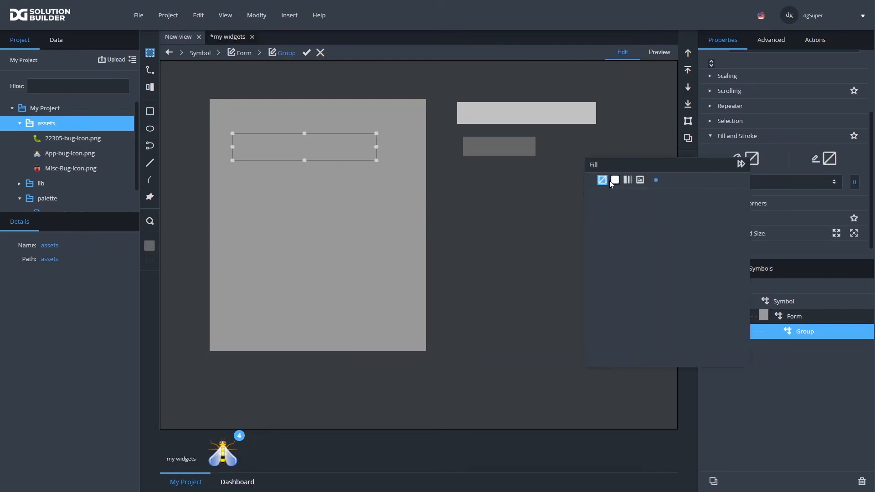
click(614, 180)
click(611, 232)
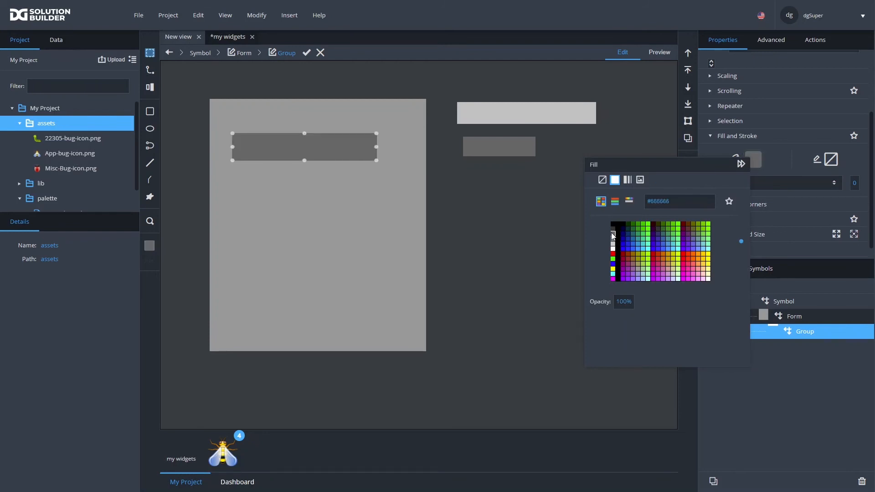
Convert the dark grey bar to a symbol named button within Form and select it in the symbol list
right_click(335, 150)
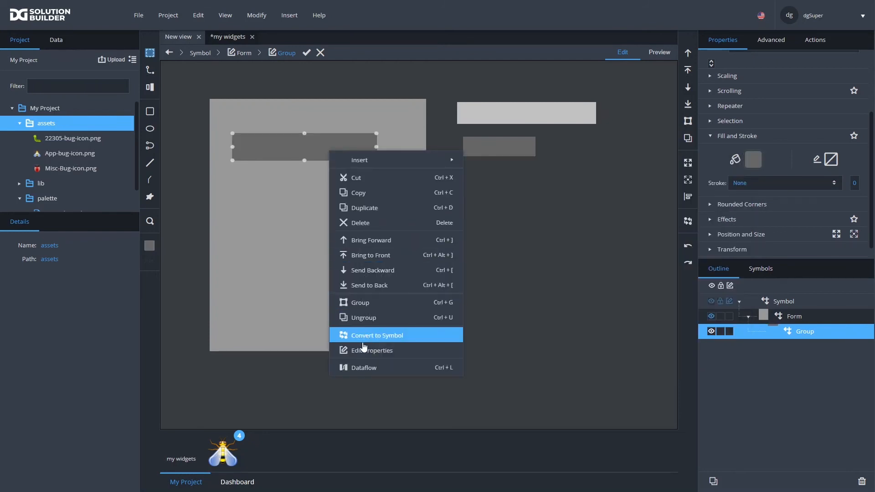
click(378, 336)
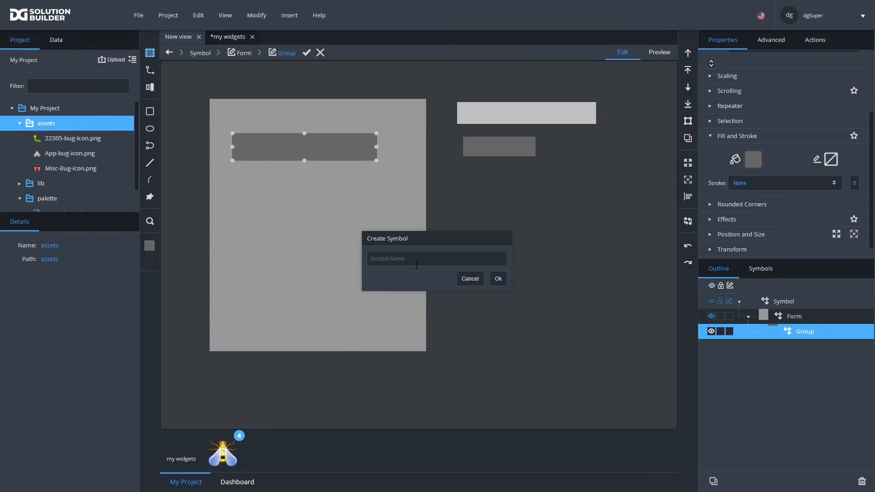
text(button)
click(503, 276)
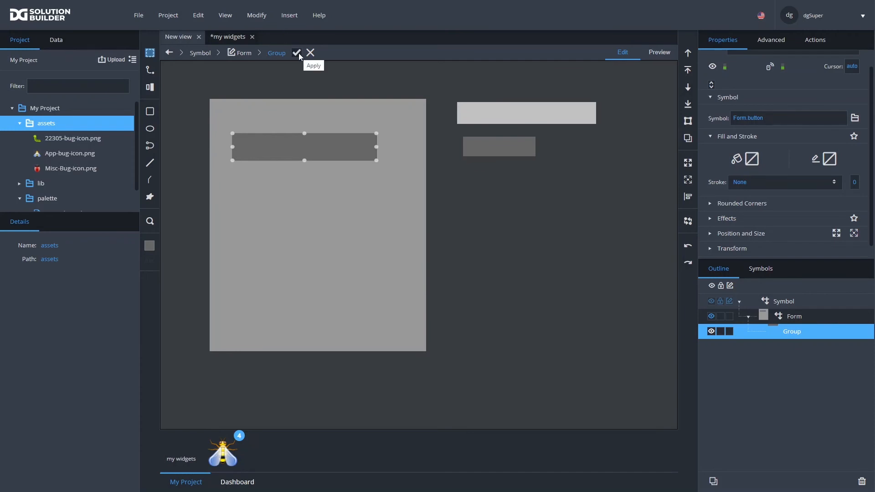
click(764, 269)
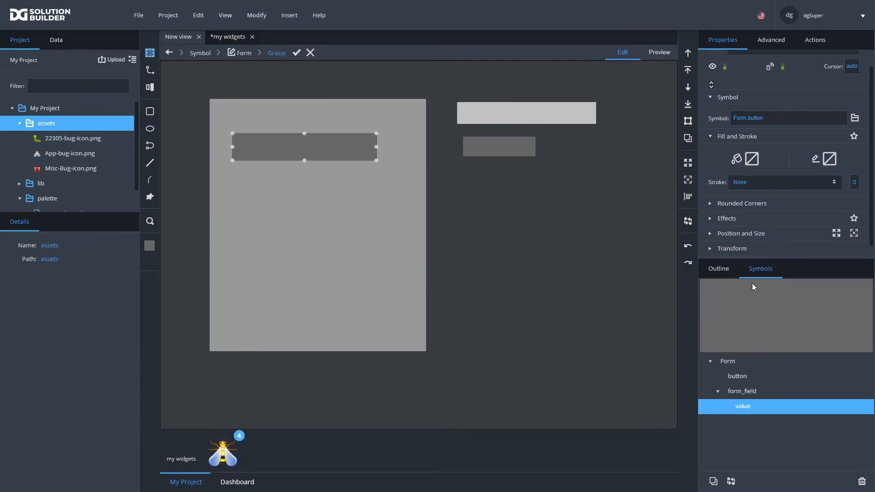
click(738, 378)
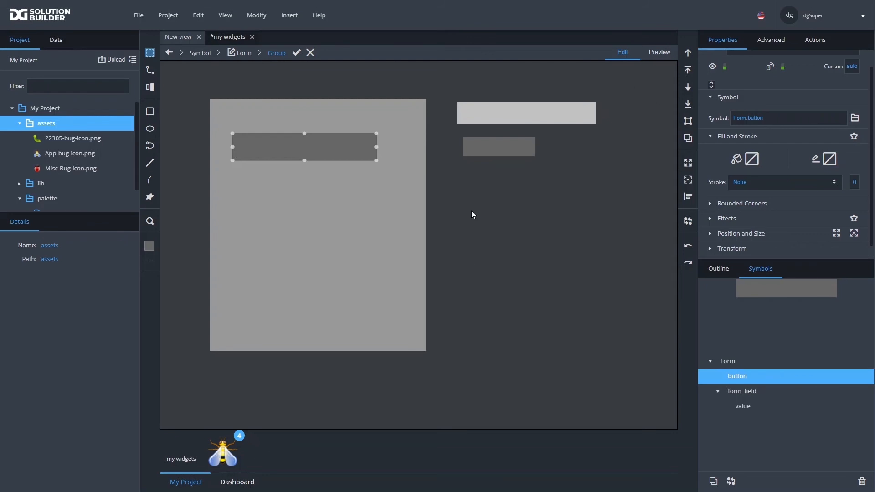
Insert another Group component inside the Form, below the dark grey button bar
click(247, 213)
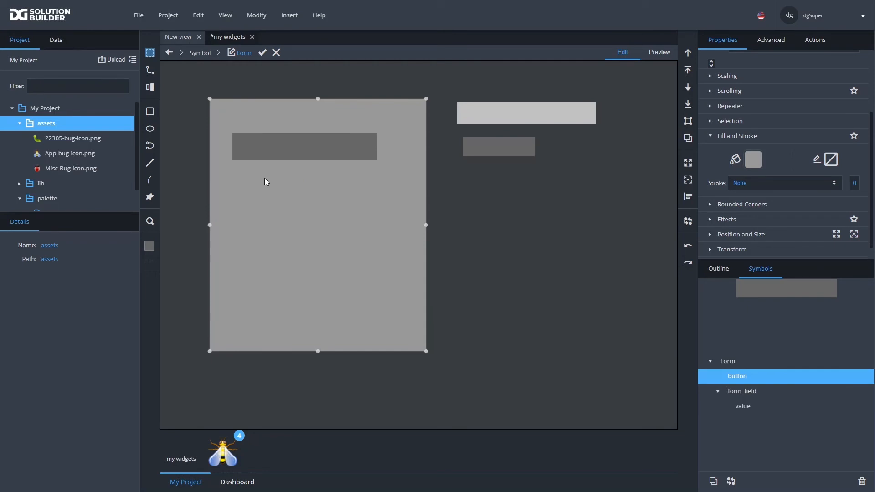
right_click(242, 220)
mouse_move(299, 228)
mouse_move(411, 228)
click(489, 258)
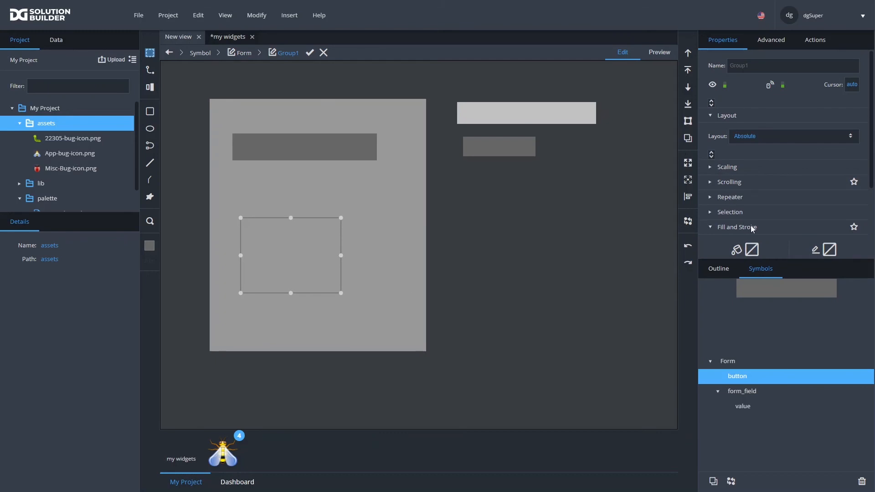
Fill the new group with a solid, very dark grey and move it up to just below the button bar
click(748, 251)
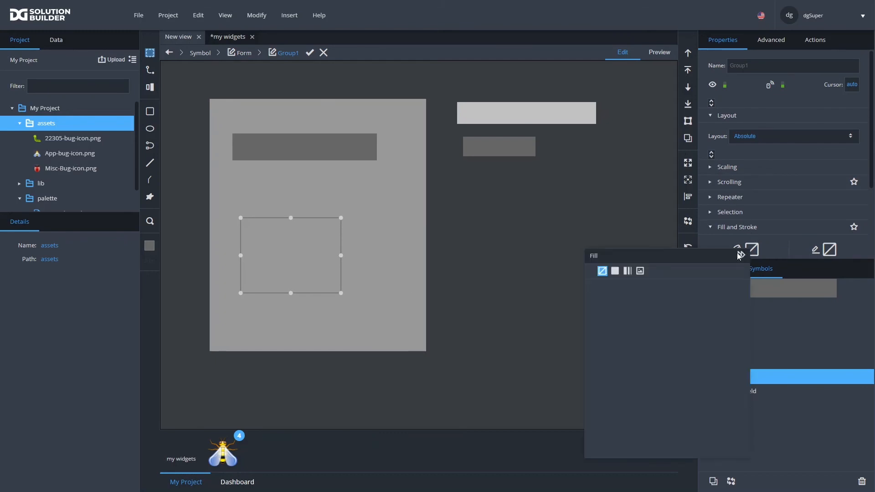
click(614, 272)
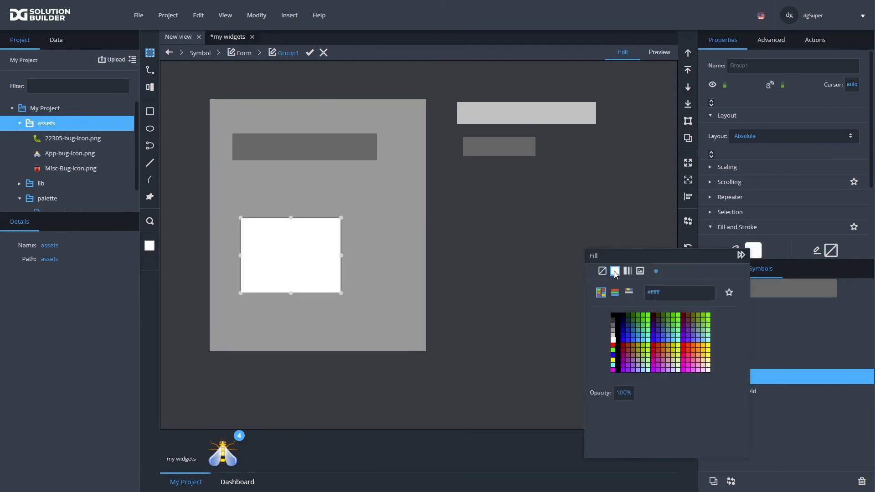
click(613, 320)
drag(314, 263, 304, 226)
Convert the very dark grey group to a symbol named Form.button_A
right_click(304, 227)
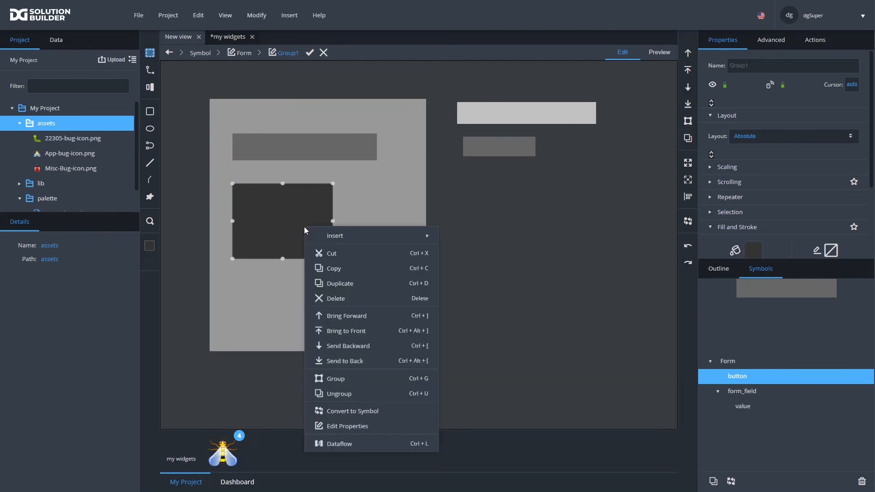
click(364, 412)
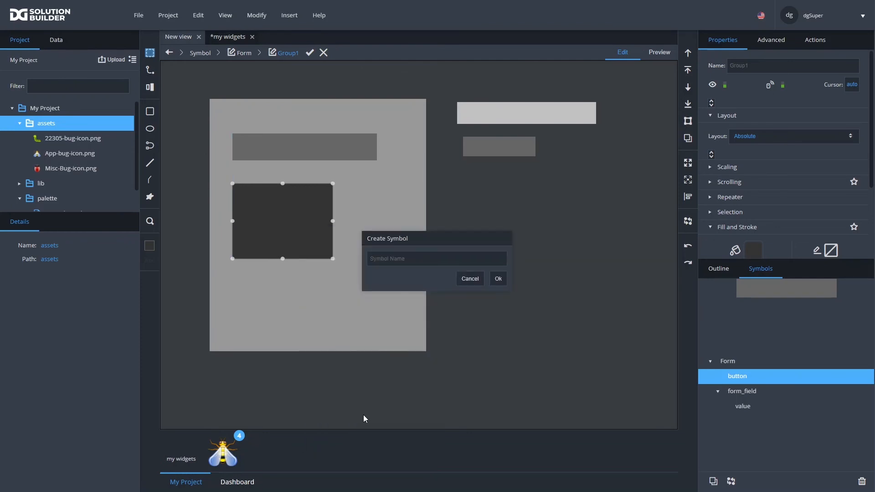
text(Form)
text( button_A)
click(501, 280)
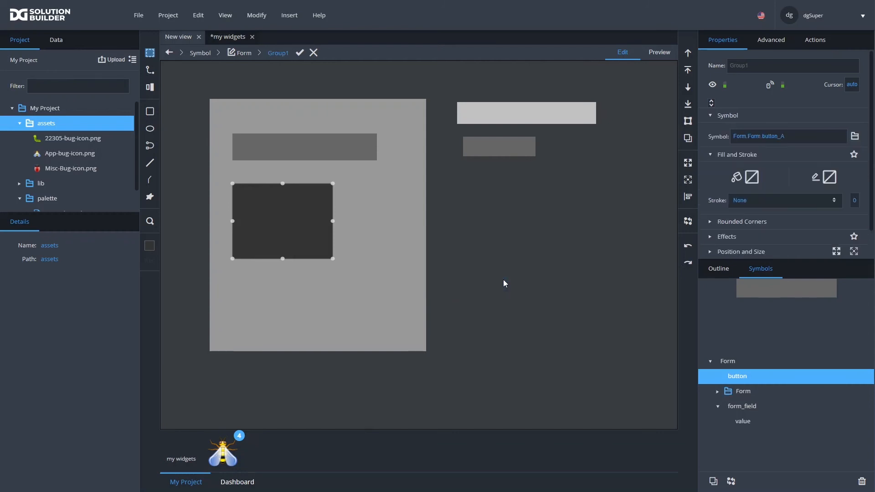
Examine the nested Form folder and its button_A symbol in the symbol list
click(726, 362)
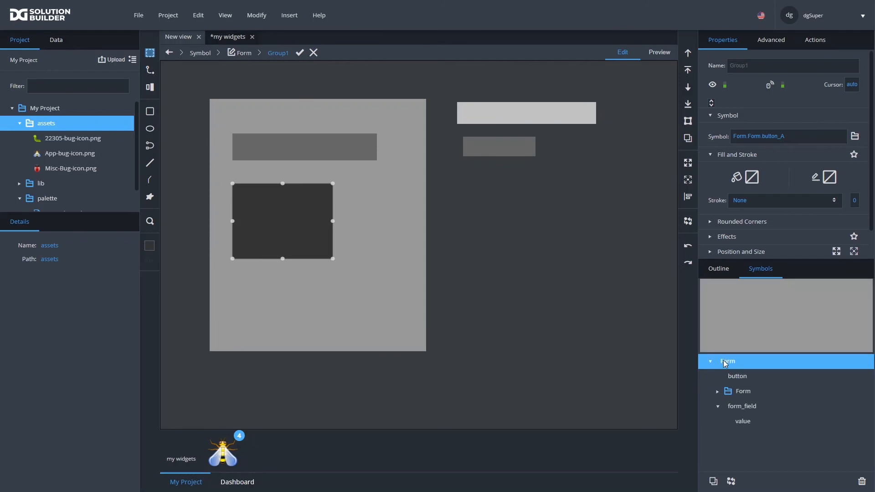
click(717, 393)
click(717, 393)
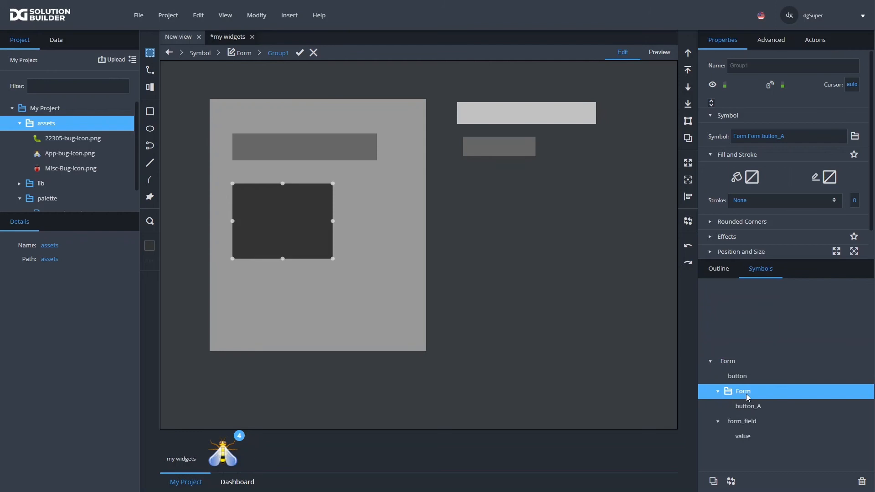
click(752, 410)
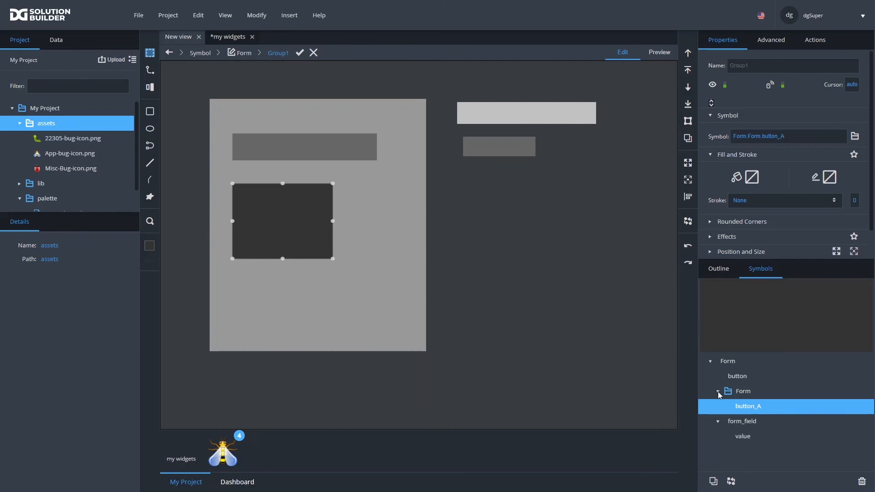
click(750, 396)
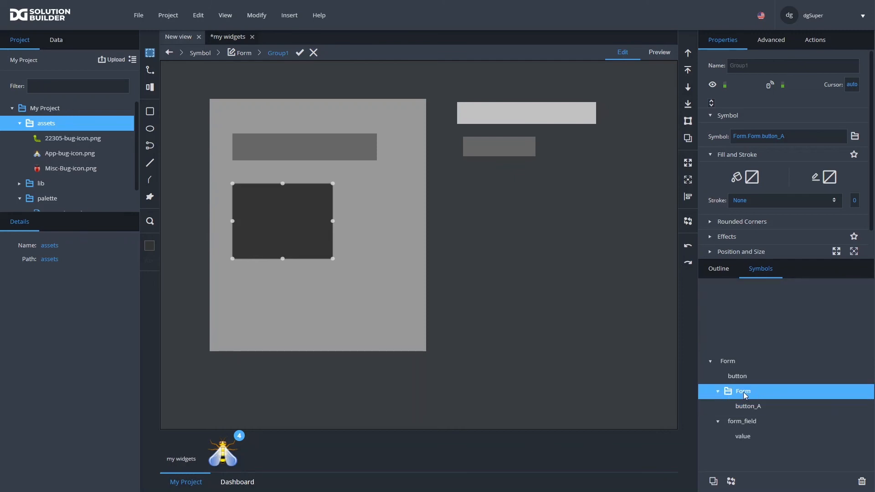
click(718, 393)
Inspect the dataflow of Group1 and its current-page symbols, and close the dataflow window
click(713, 272)
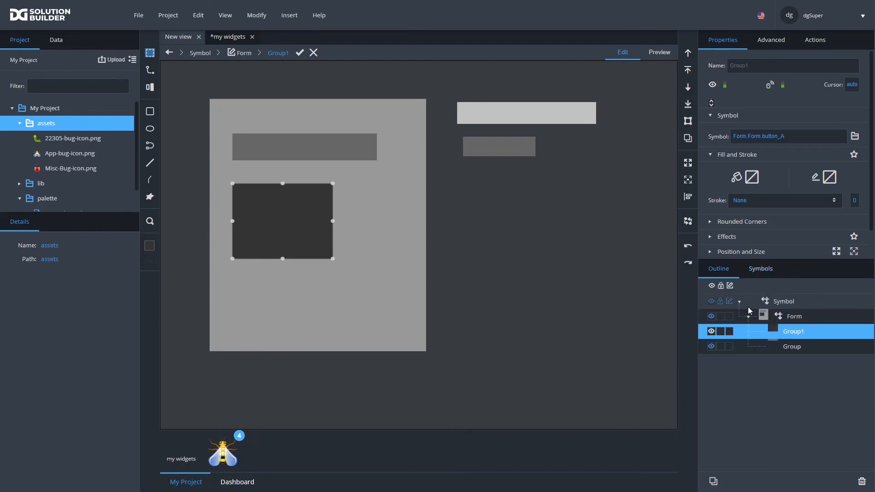
right_click(769, 331)
click(714, 477)
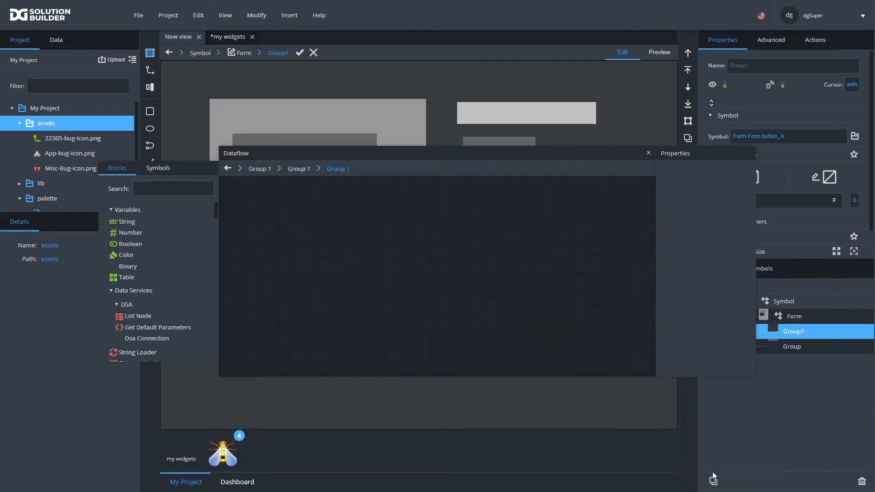
click(149, 169)
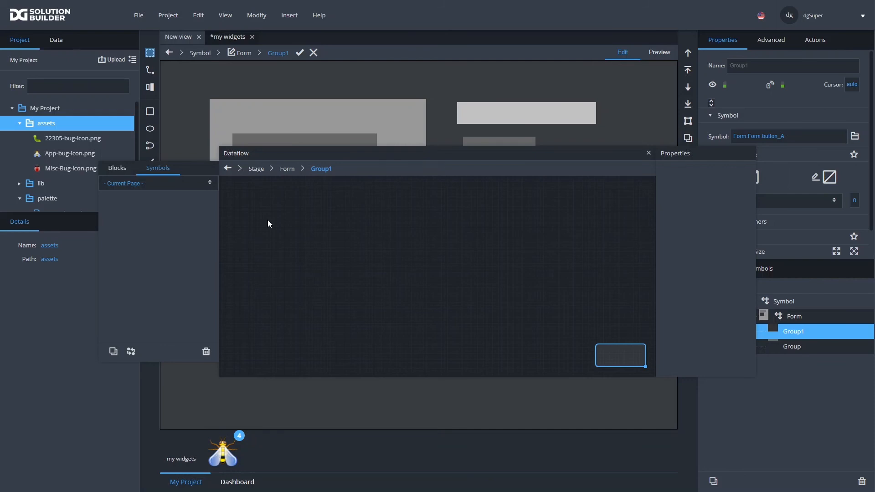
click(649, 153)
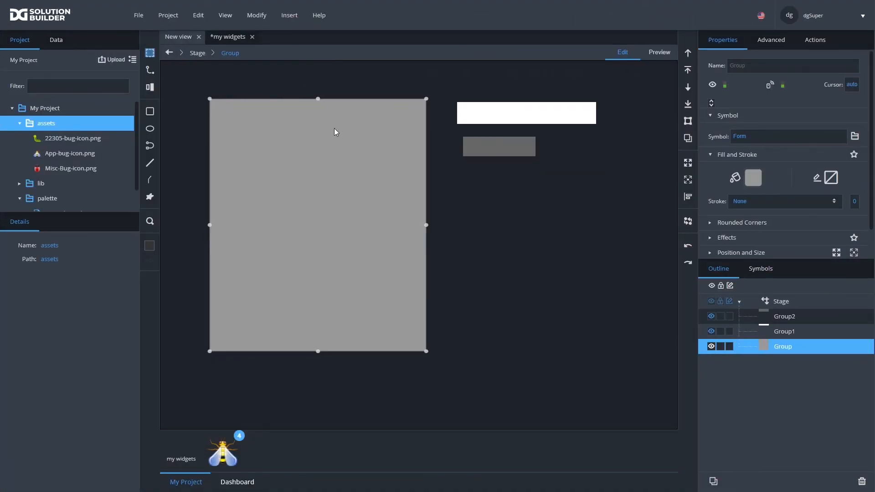
Collapse the My Project tree and review the widgets grouped in the my widgets palette
mouse_move(229, 447)
click(15, 108)
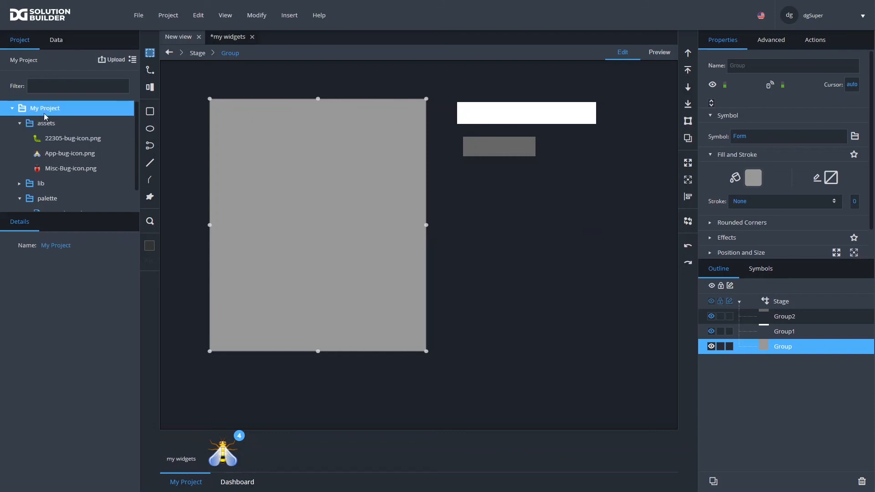
click(12, 108)
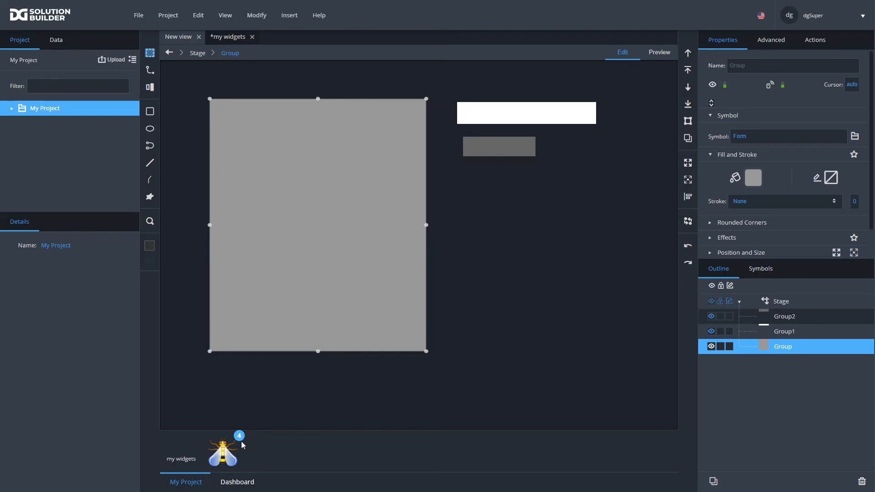
mouse_move(219, 449)
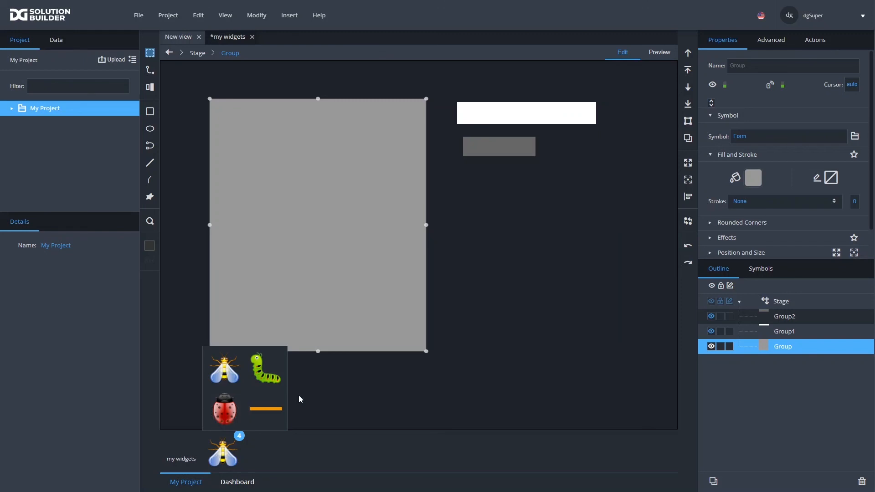
click(306, 376)
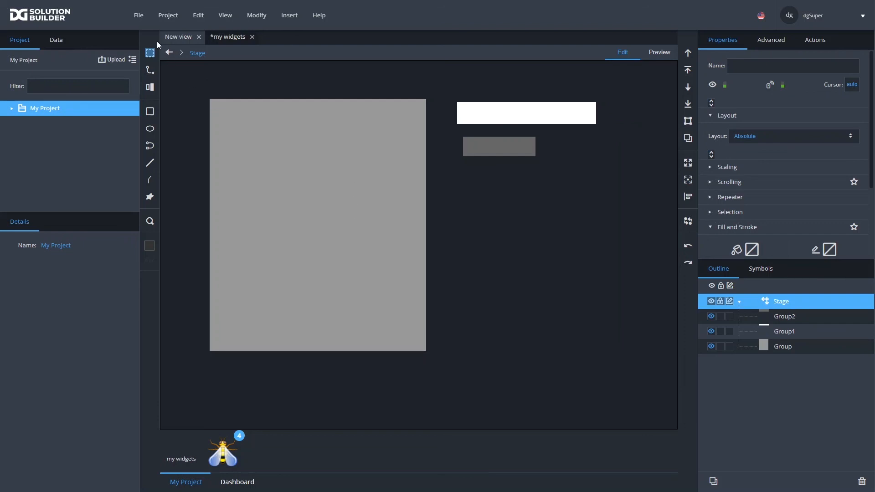
Create a new project named My cool project from the Blank Project template, closing the my widgets dashboard without saving
click(138, 17)
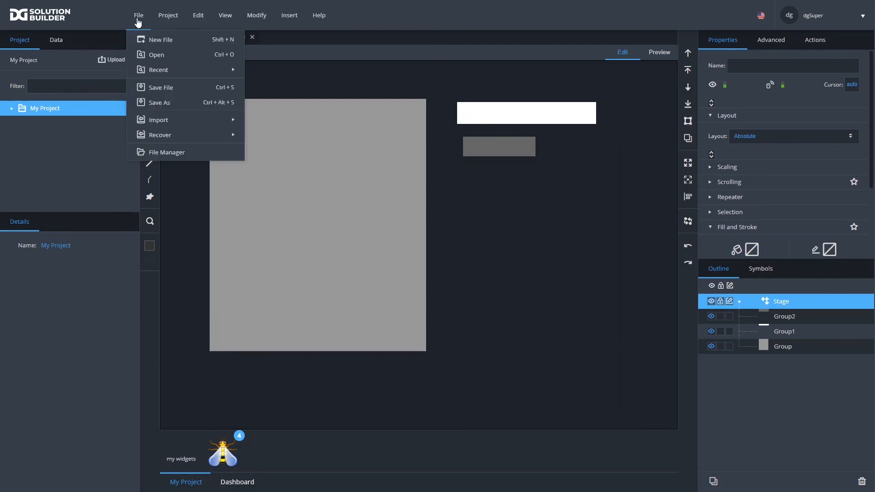
click(176, 43)
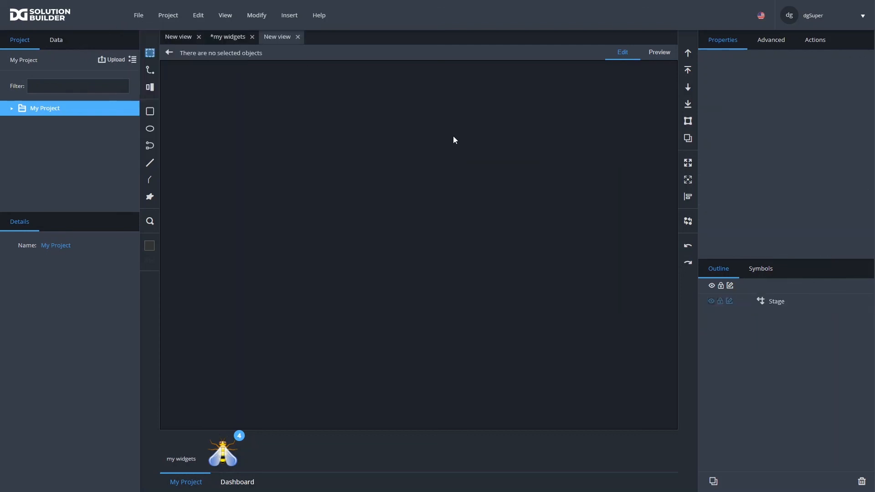
click(139, 16)
mouse_move(168, 16)
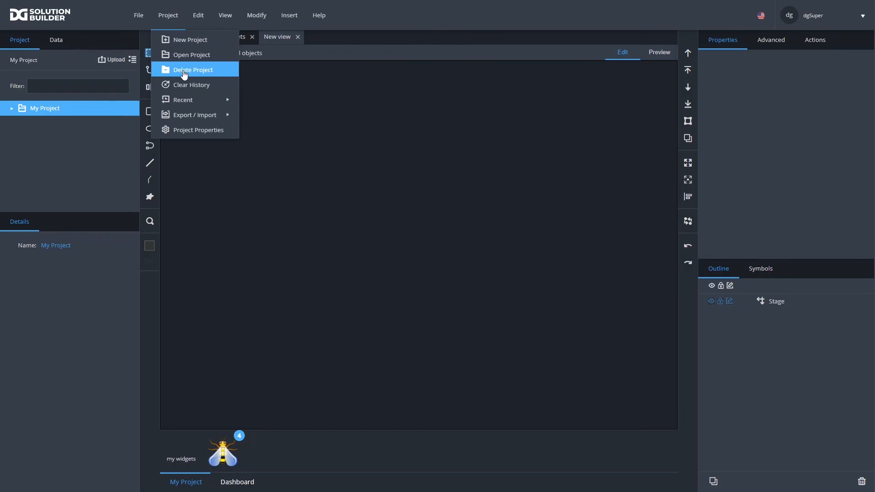
click(169, 38)
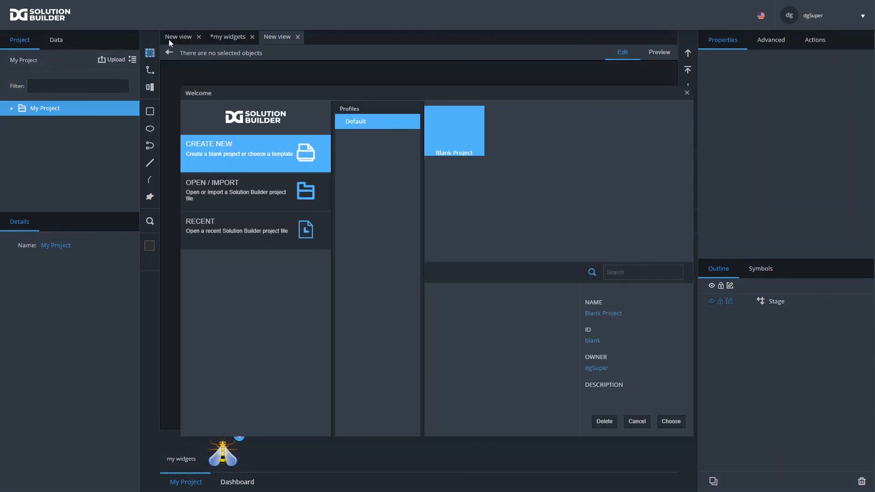
click(671, 422)
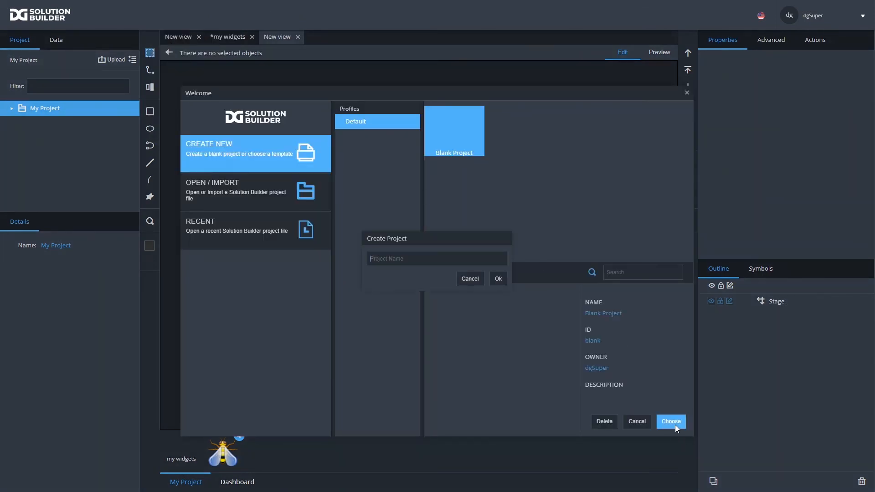
text(My cool project)
key(Return)
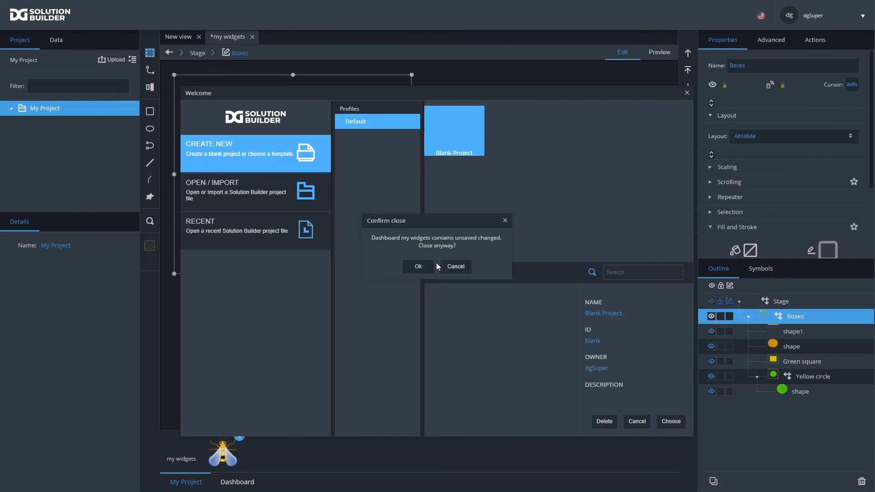
click(418, 268)
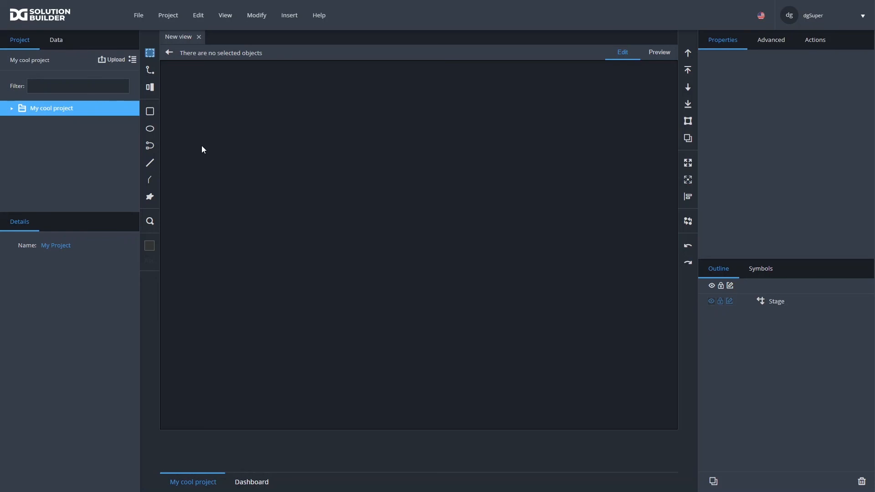
Import the My Project library into the lib folder of My cool project
click(12, 108)
click(38, 140)
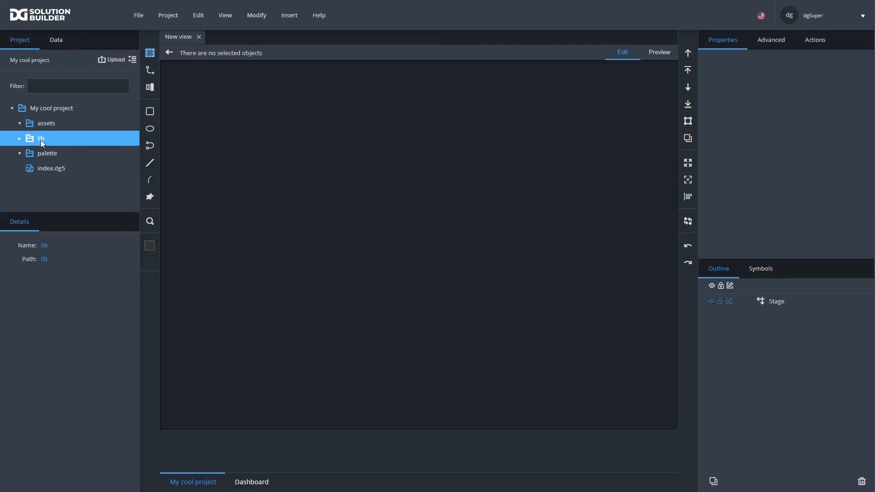
right_click(41, 141)
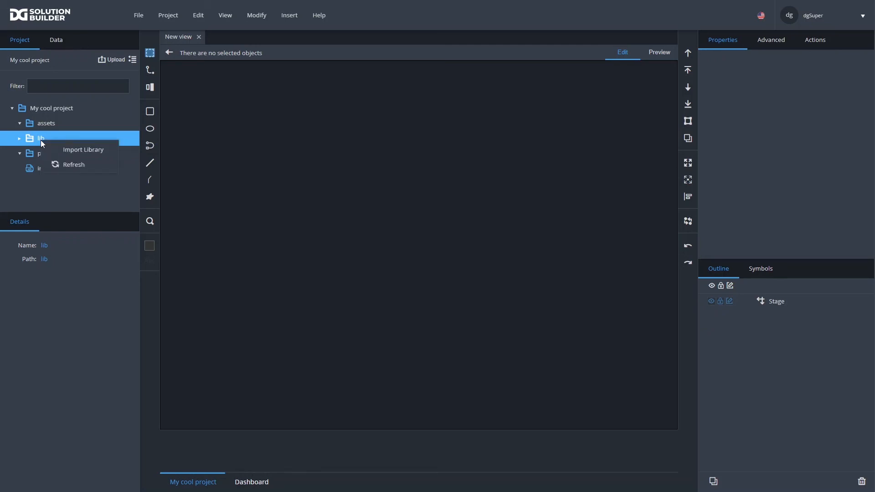
click(66, 154)
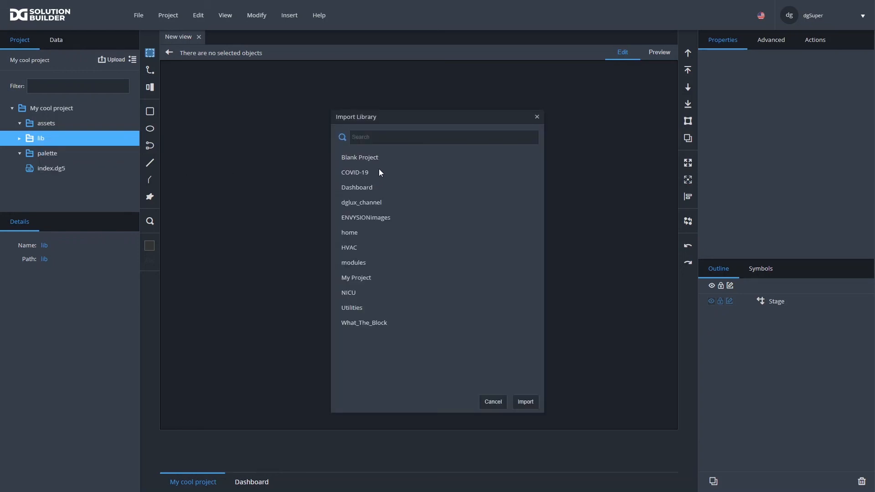
click(361, 279)
click(526, 403)
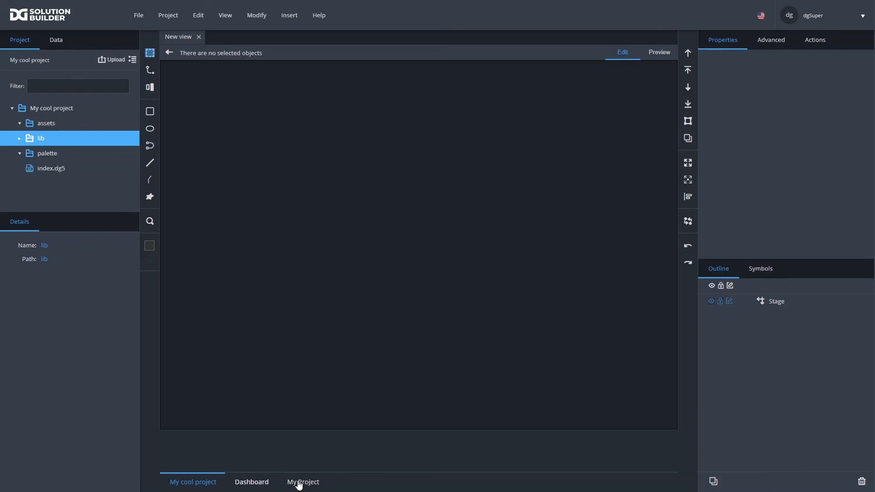
Examine the imported My Project palette and the contents of the My Project folder inside lib
click(299, 485)
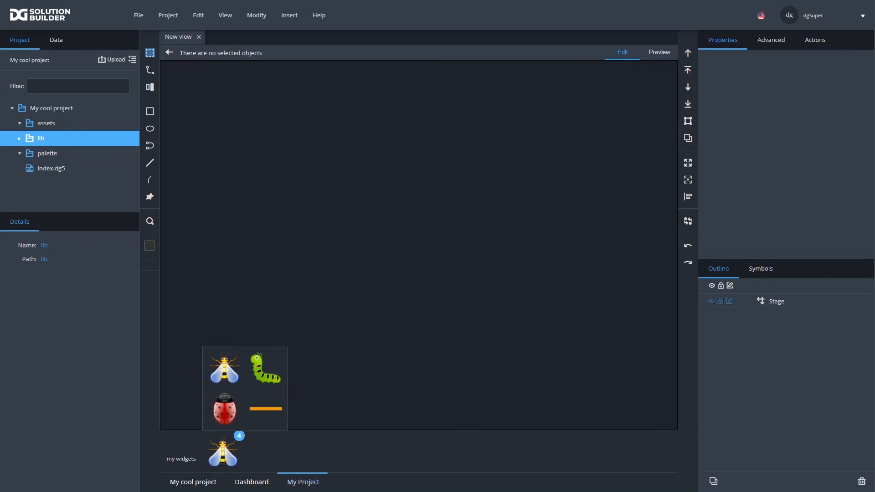
click(19, 138)
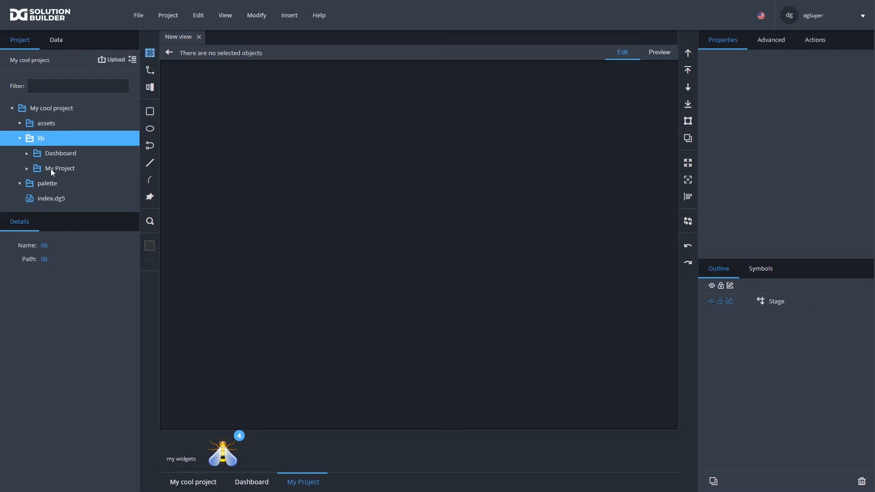
click(50, 169)
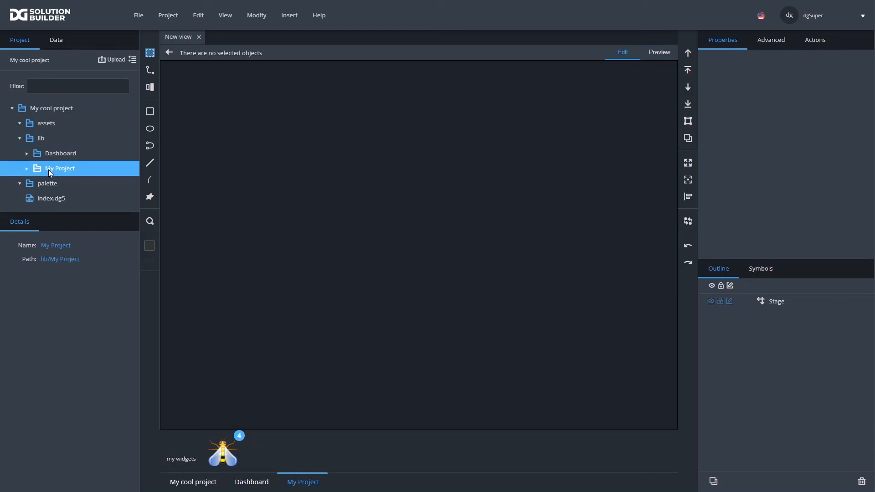
click(28, 168)
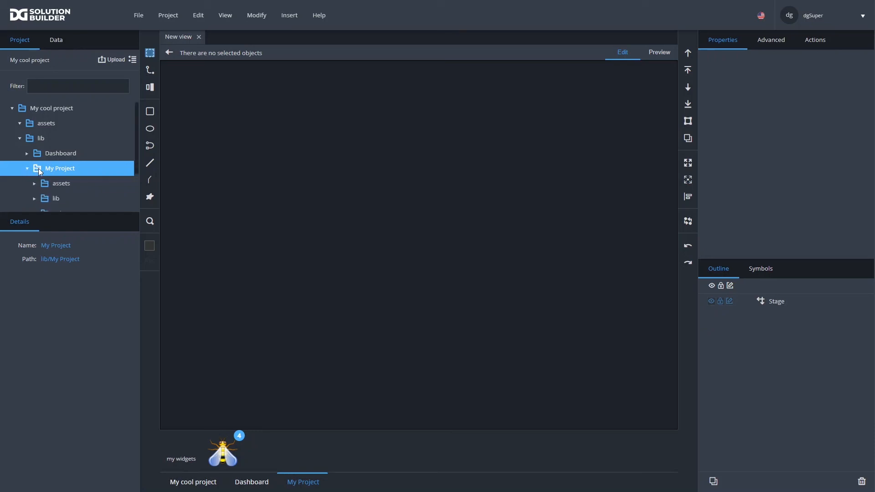
scroll(39, 169, down, 1)
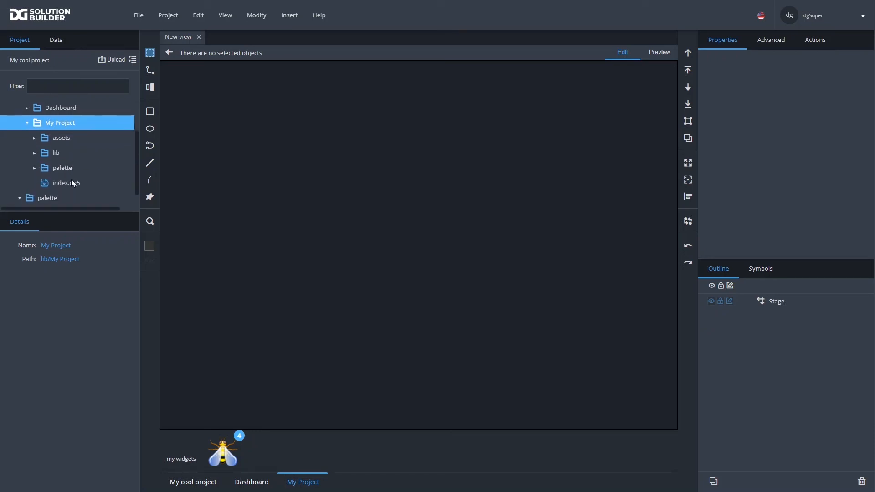
click(237, 440)
scroll(42, 132, up, 1)
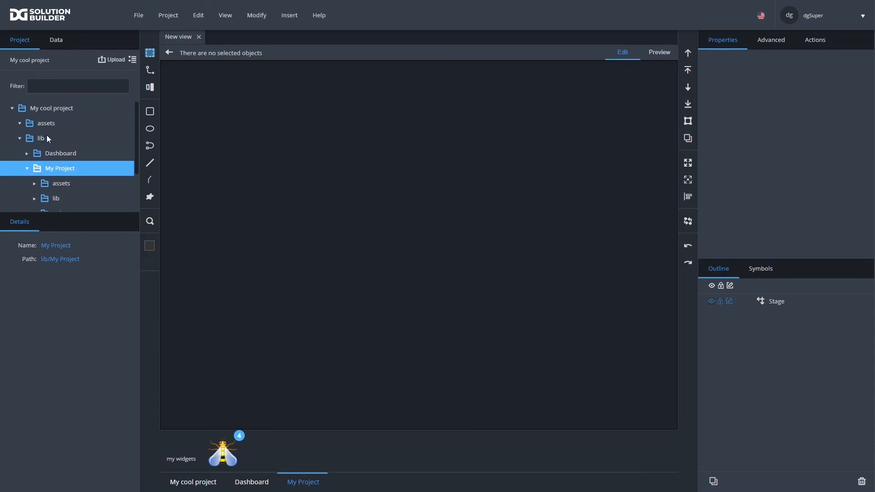
Export My cool project as My cool project.zip into the Static_assets folder, and open the downloaded archive
click(48, 109)
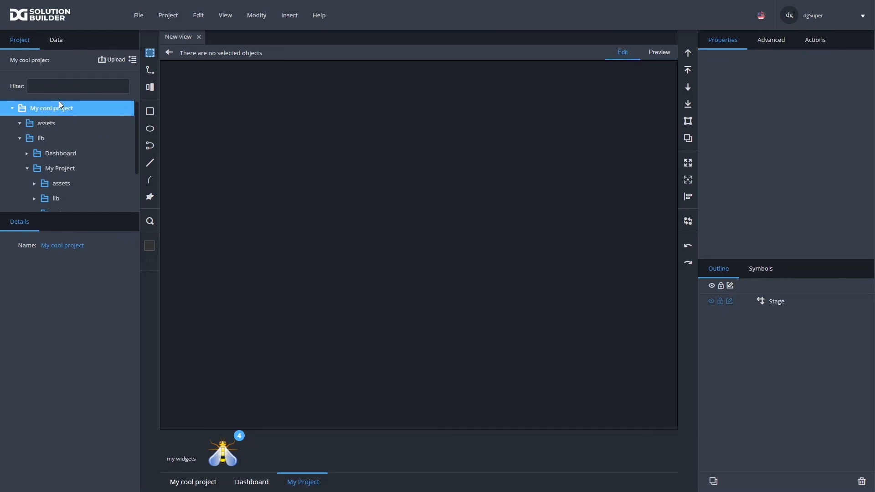
click(178, 20)
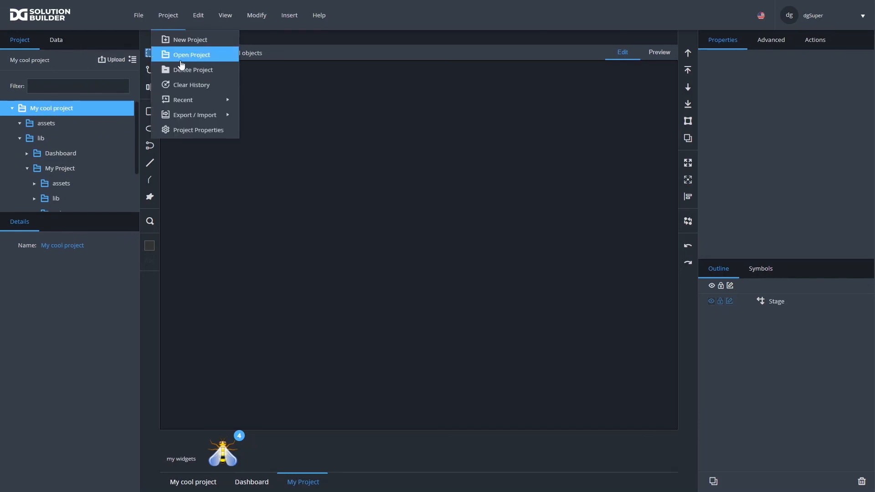
mouse_move(187, 115)
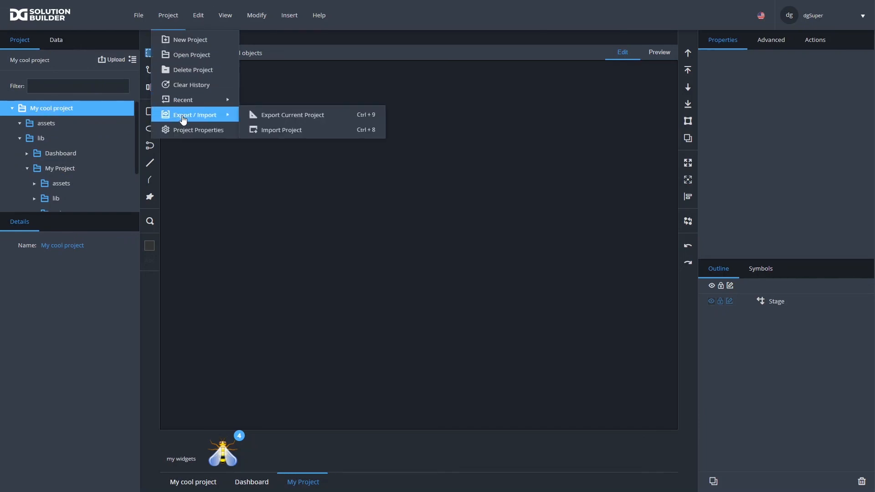
click(297, 120)
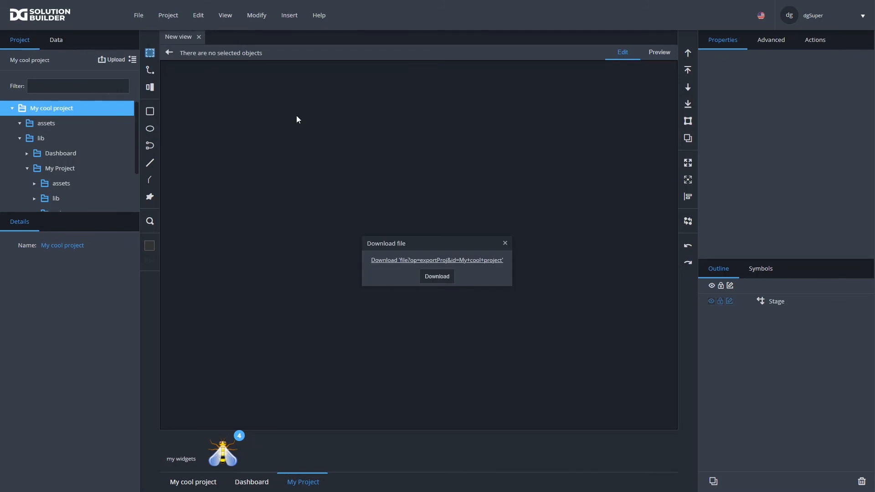
click(431, 277)
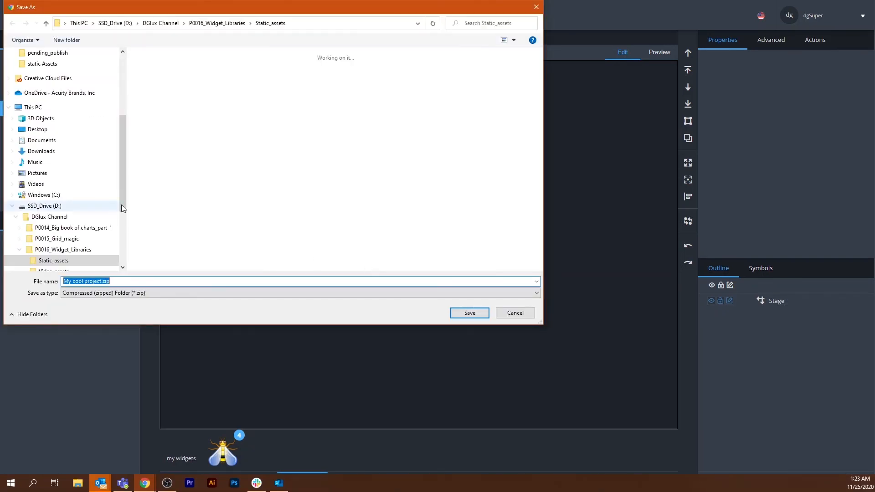
click(469, 313)
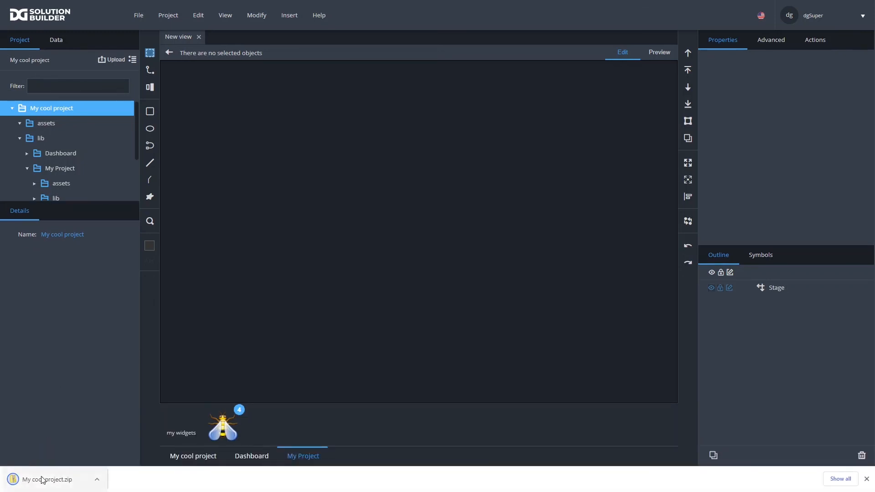
click(43, 478)
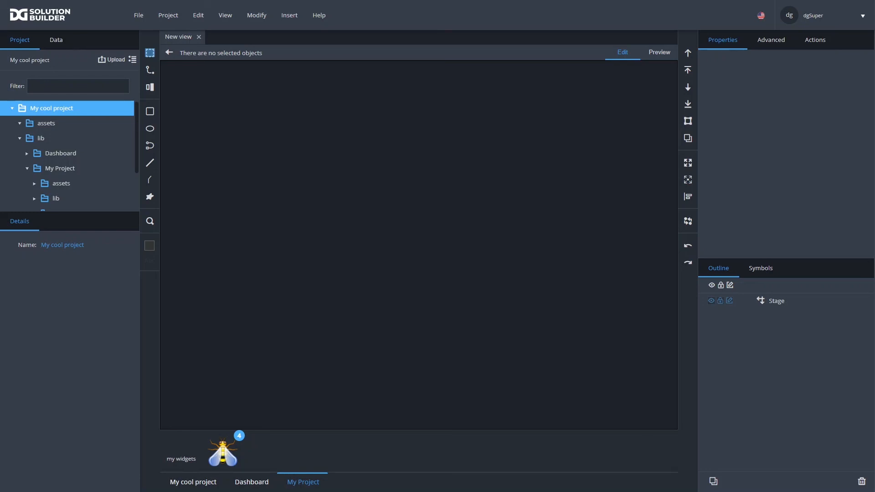
Open the existing My Project and mark it as a template in its project properties, saving the change
click(168, 16)
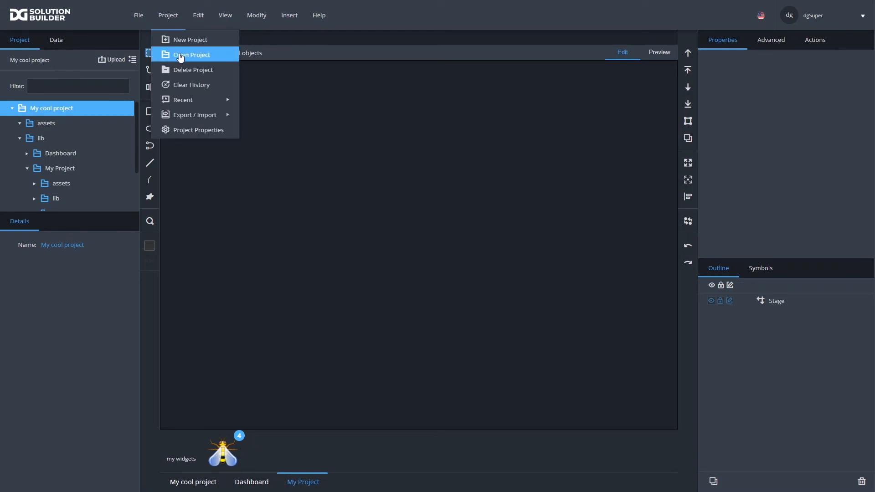
click(181, 55)
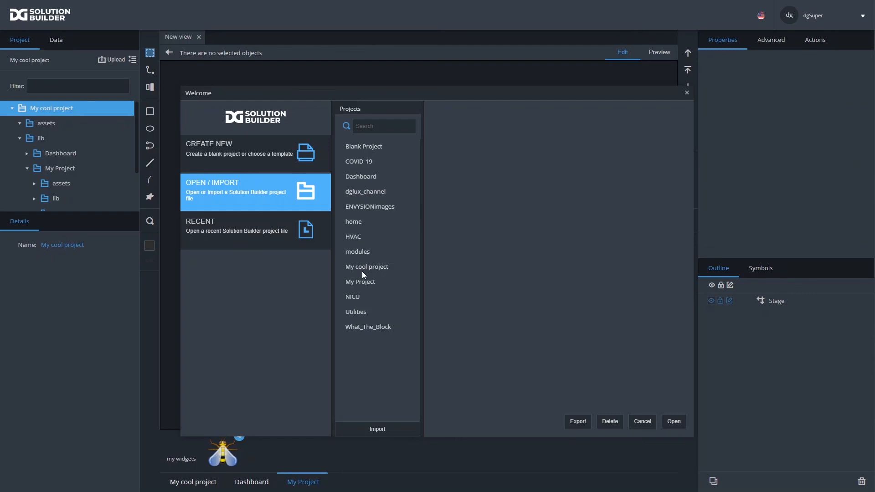
double_click(361, 283)
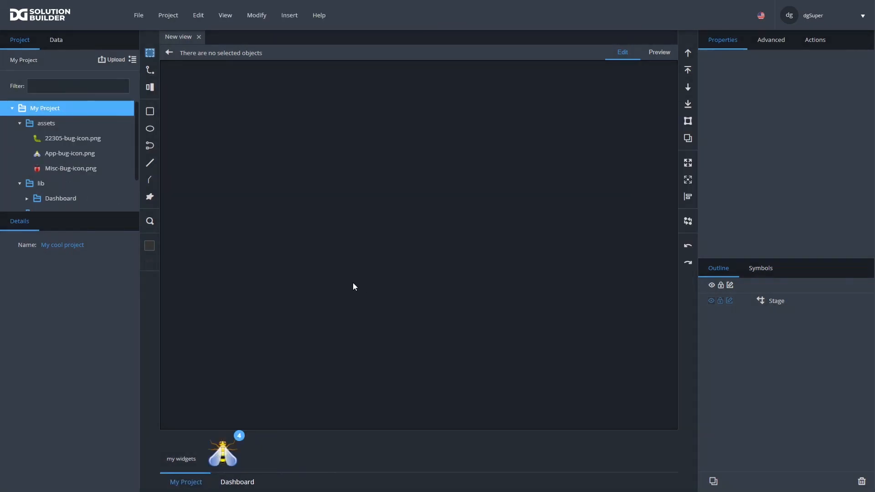
click(169, 15)
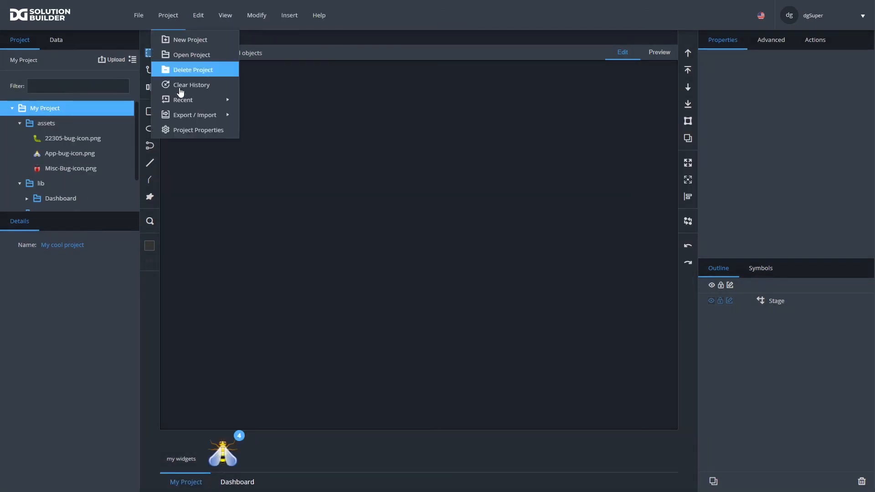
click(173, 130)
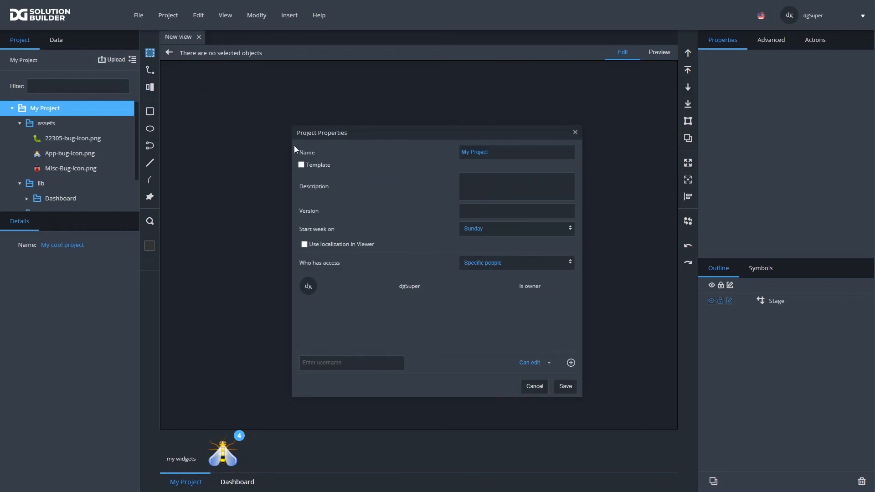
click(302, 165)
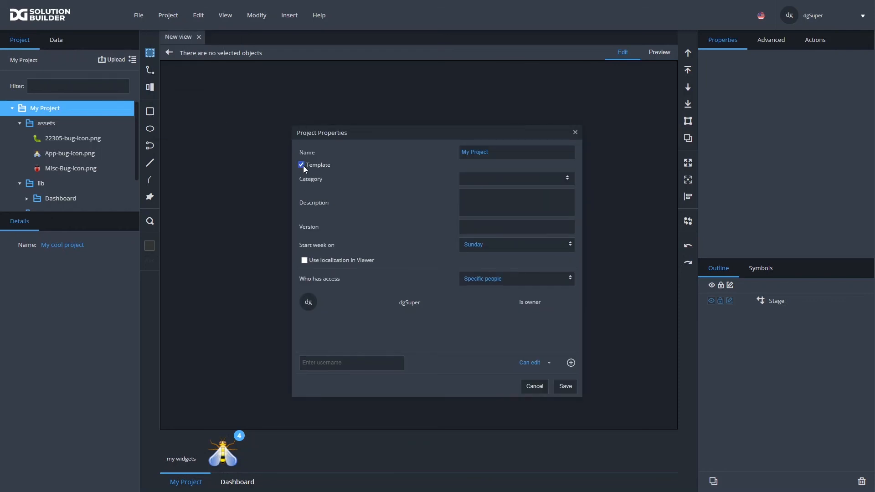
click(565, 391)
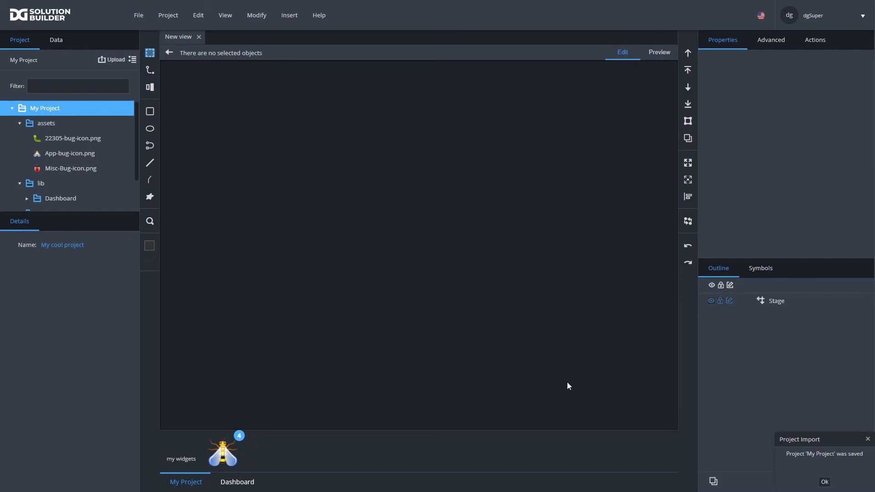
Create a new project named My cool project 2 from the My Project template
click(139, 16)
mouse_move(168, 15)
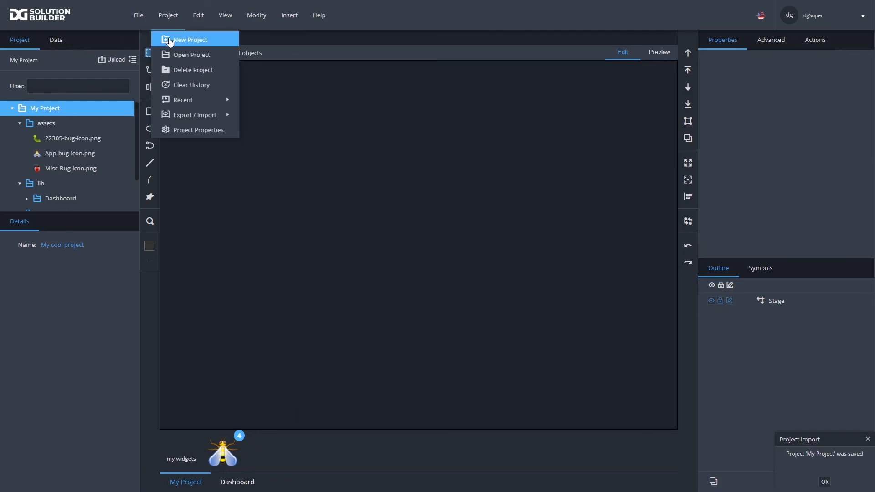
click(189, 38)
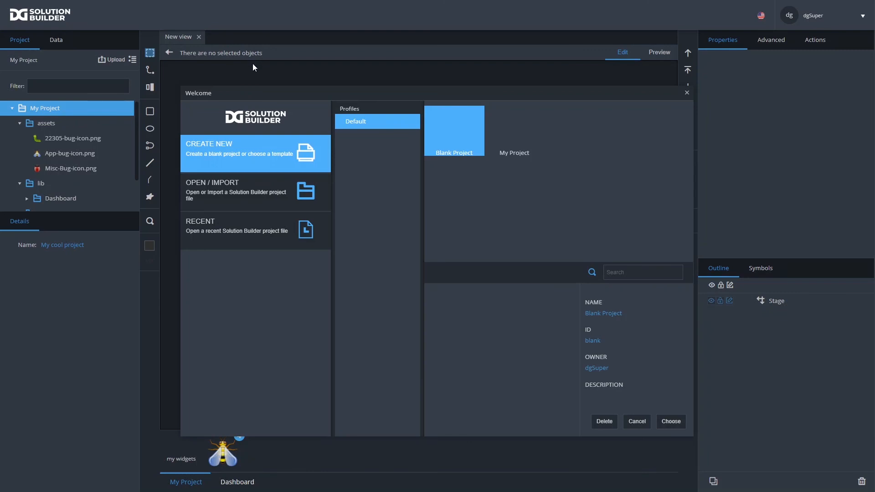
click(525, 151)
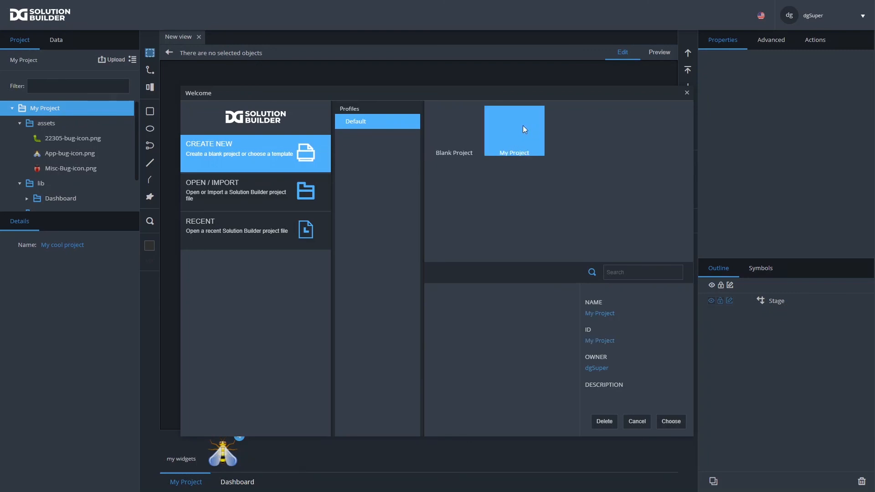
click(671, 422)
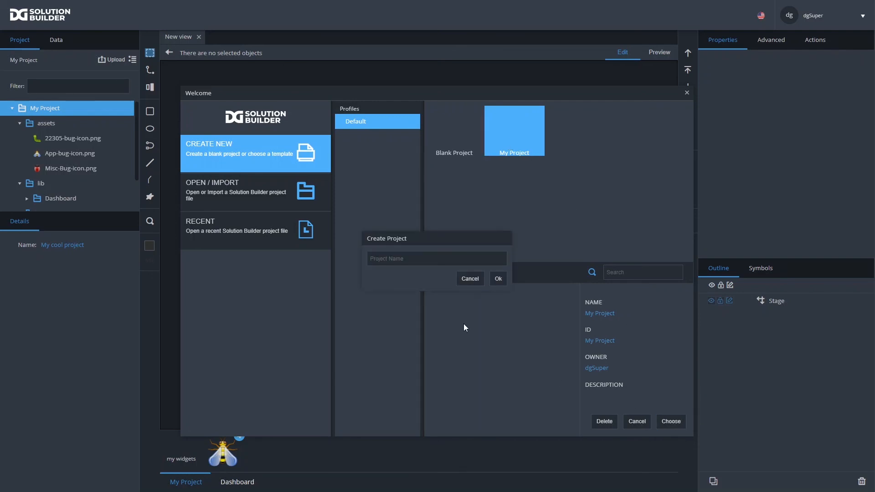
text(My cool project 2)
click(492, 279)
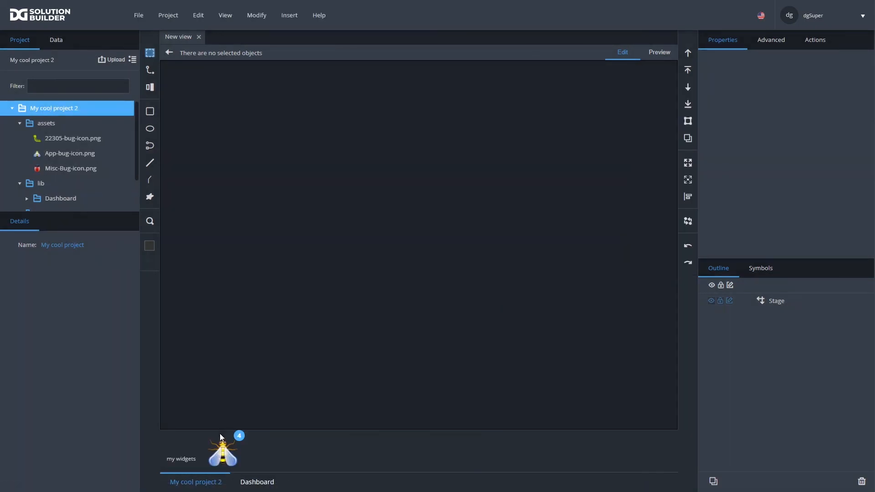
Review the widgets grouped in the my widgets palette of My cool project 2
mouse_move(220, 437)
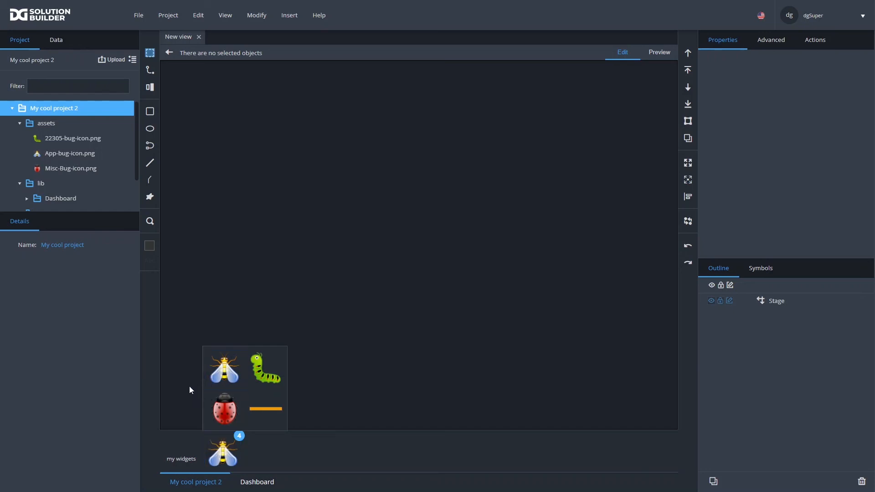
click(377, 336)
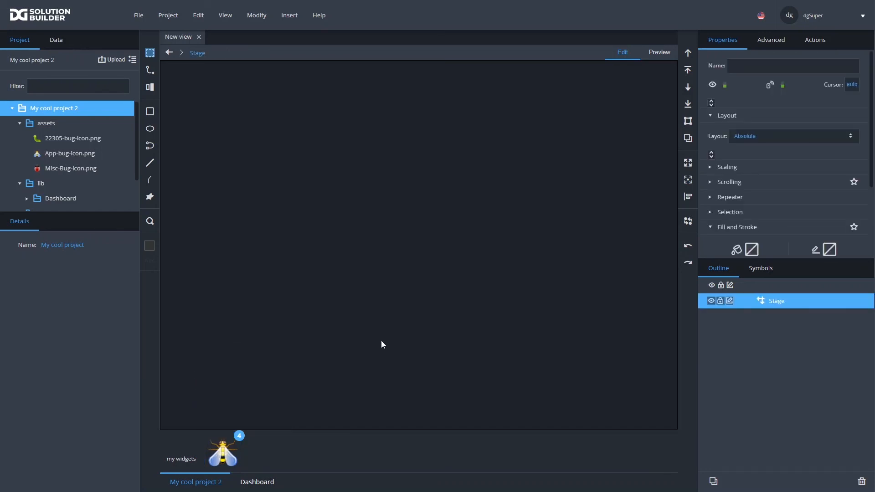
mouse_move(229, 445)
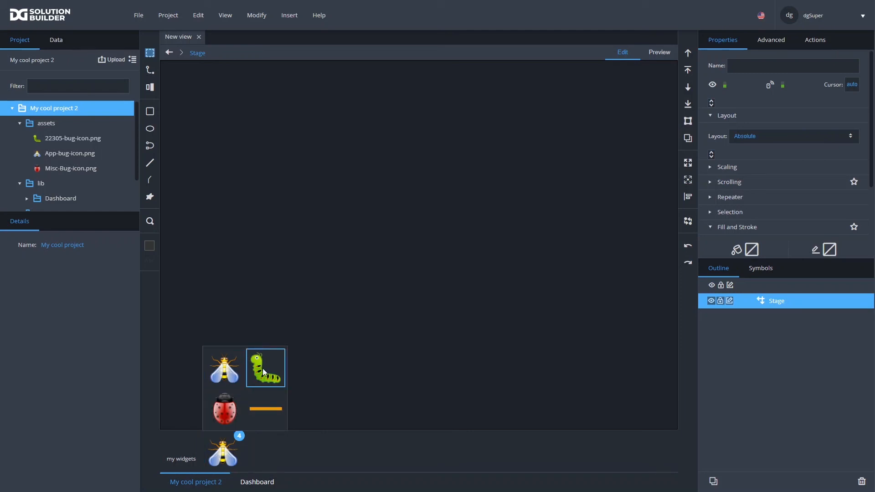